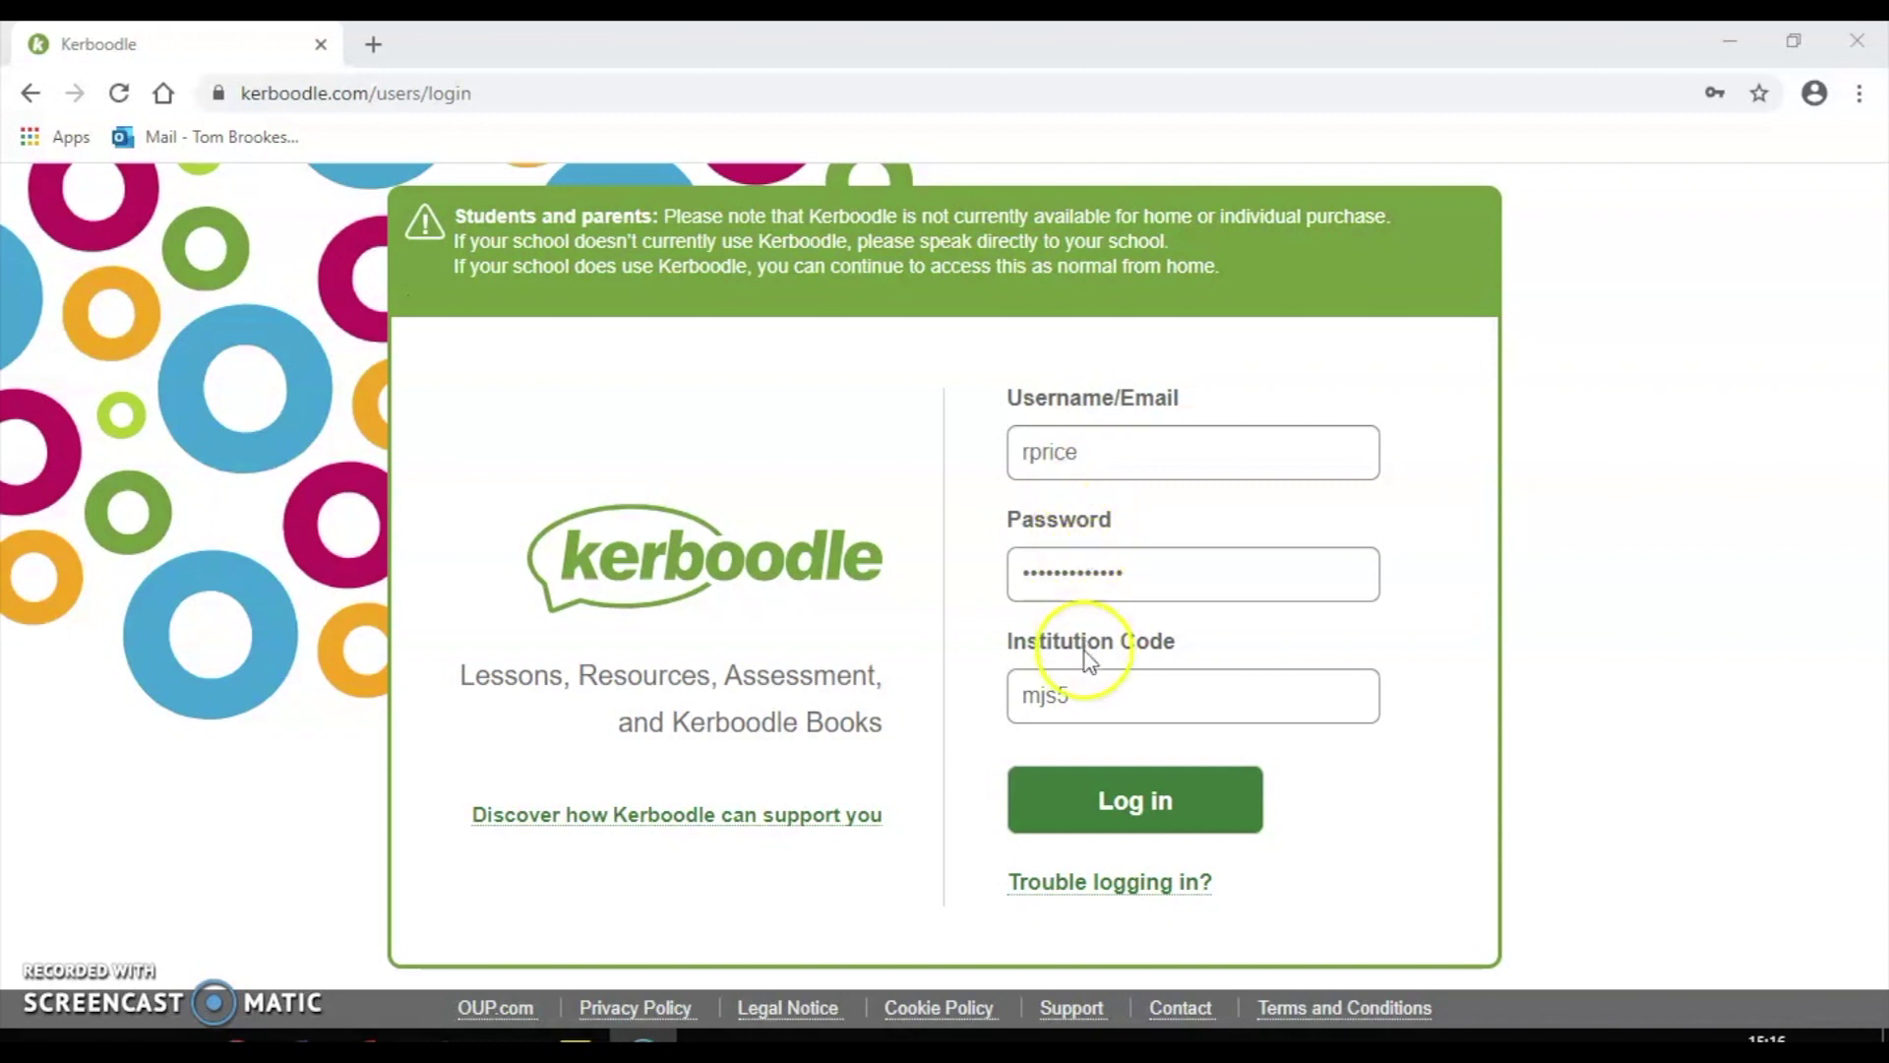
Log in to the school's Kerboodle account using the pre-filled login details
click(1102, 787)
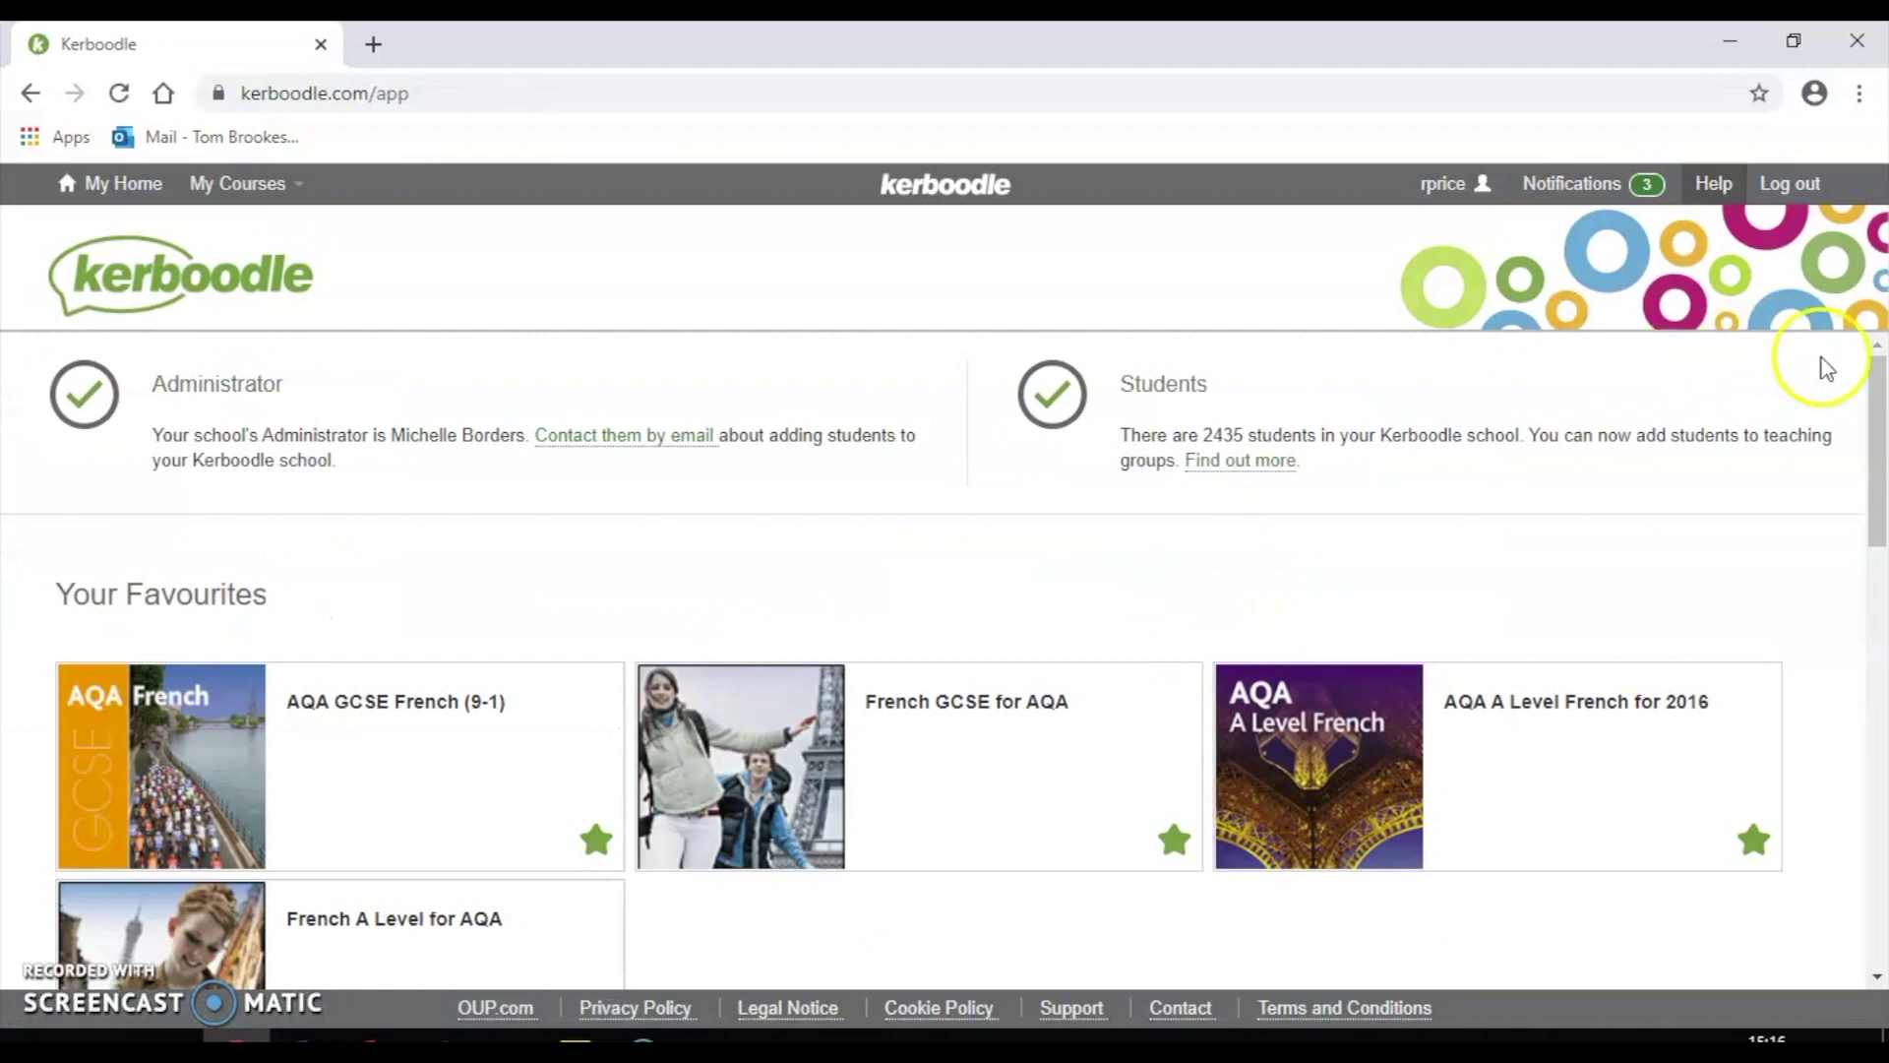
Open the AQA GCSE French (9-1) course from Your Favourites and go to its Digital Book
drag(1878, 401, 1874, 459)
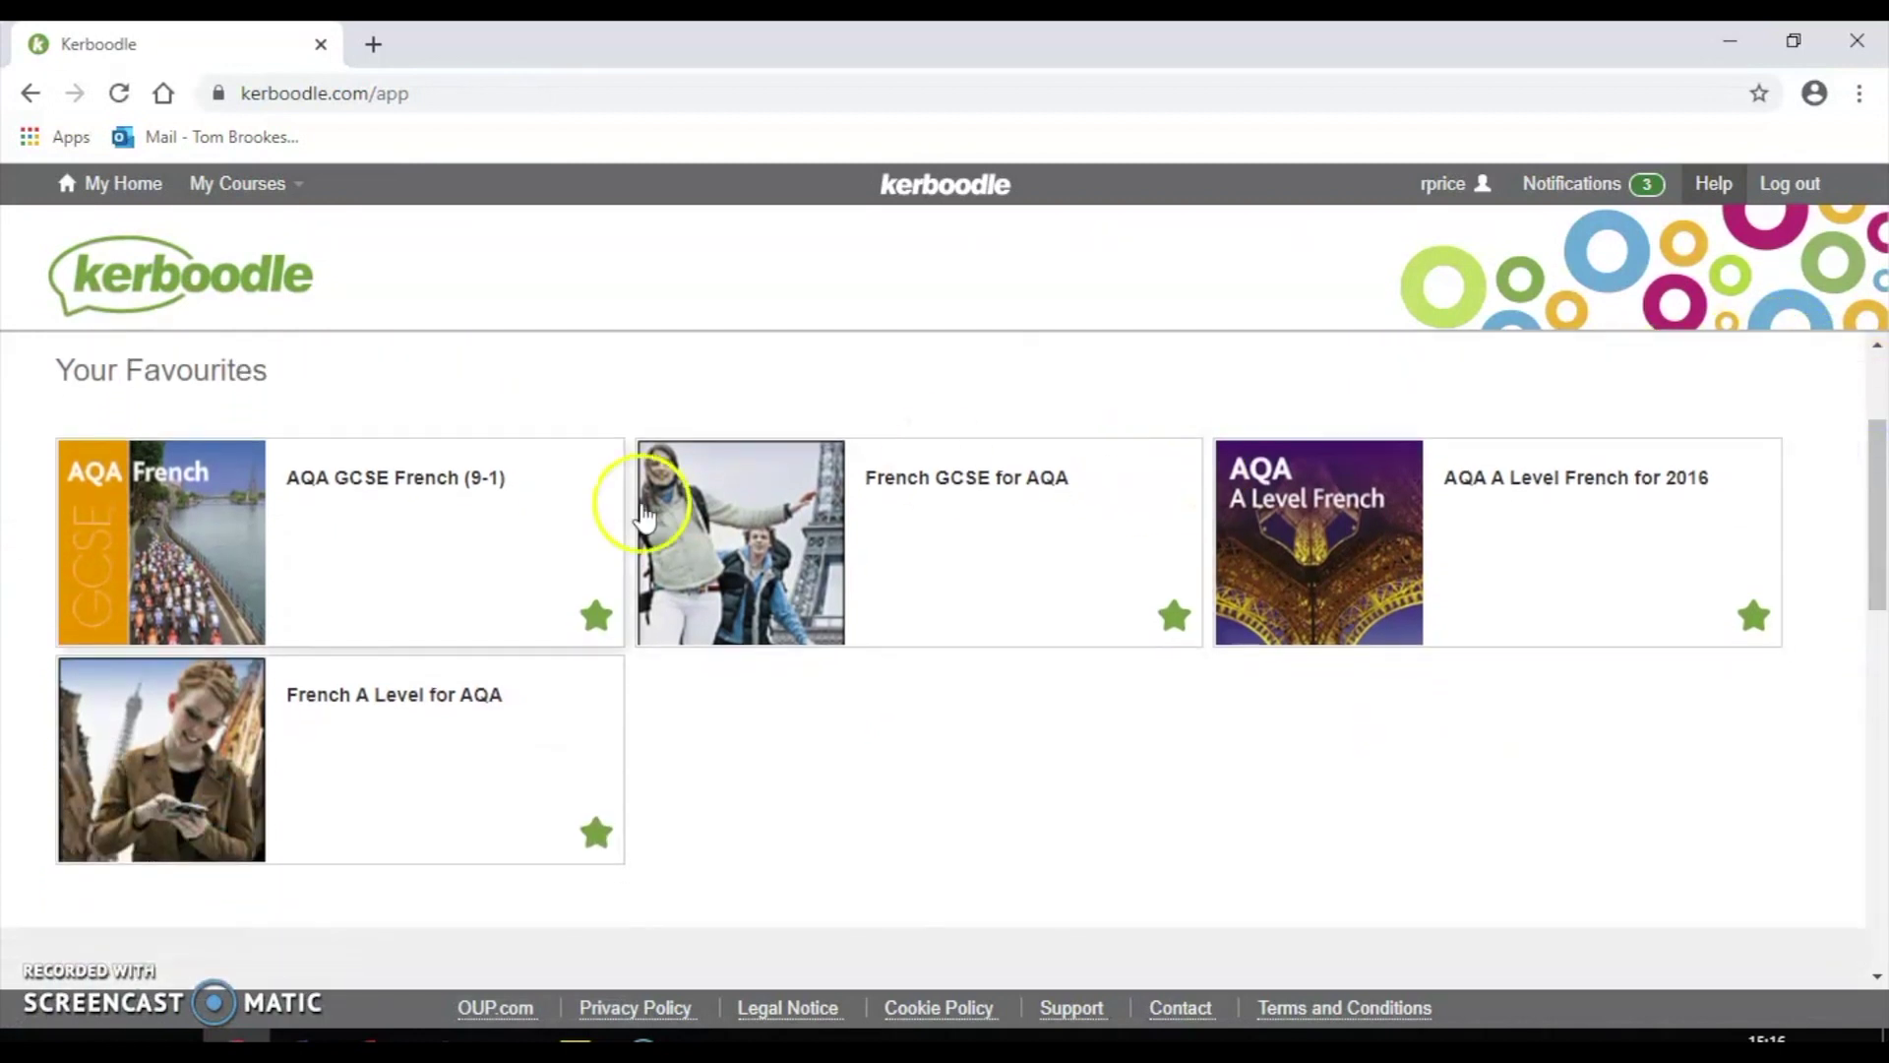
click(448, 532)
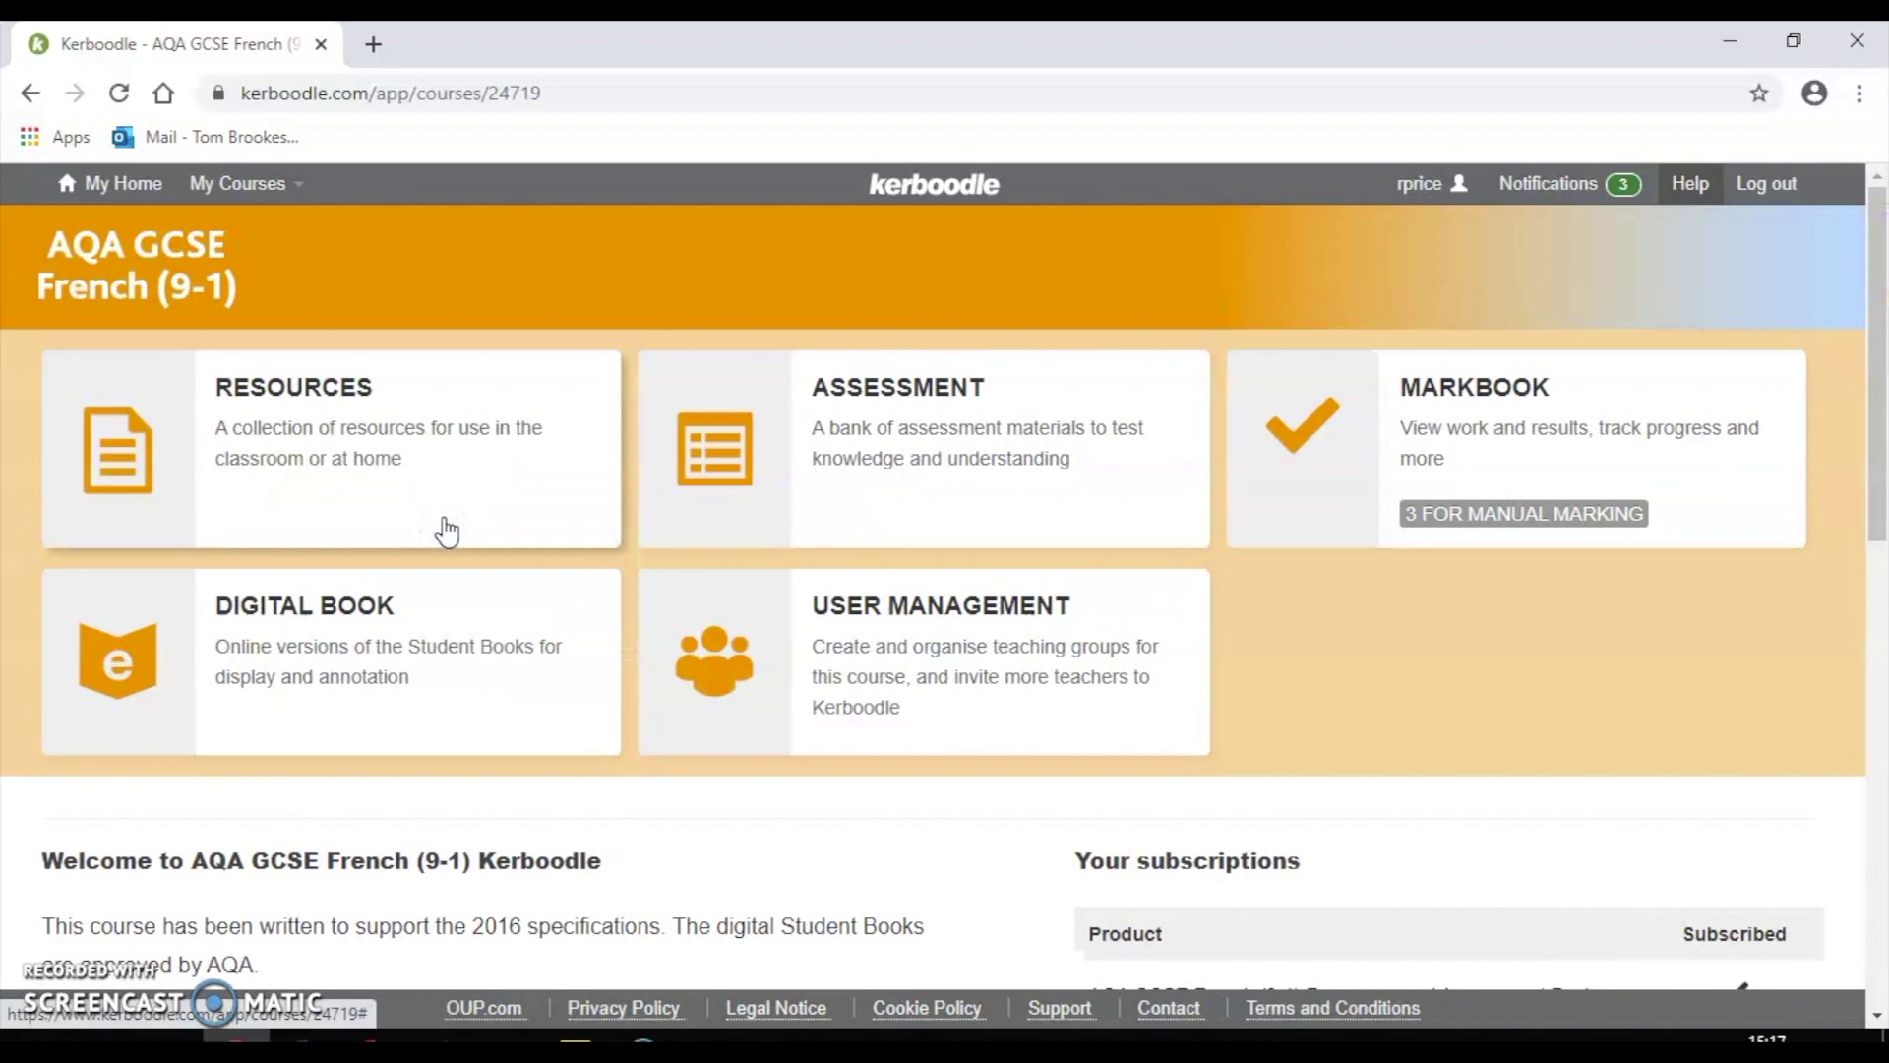
click(399, 616)
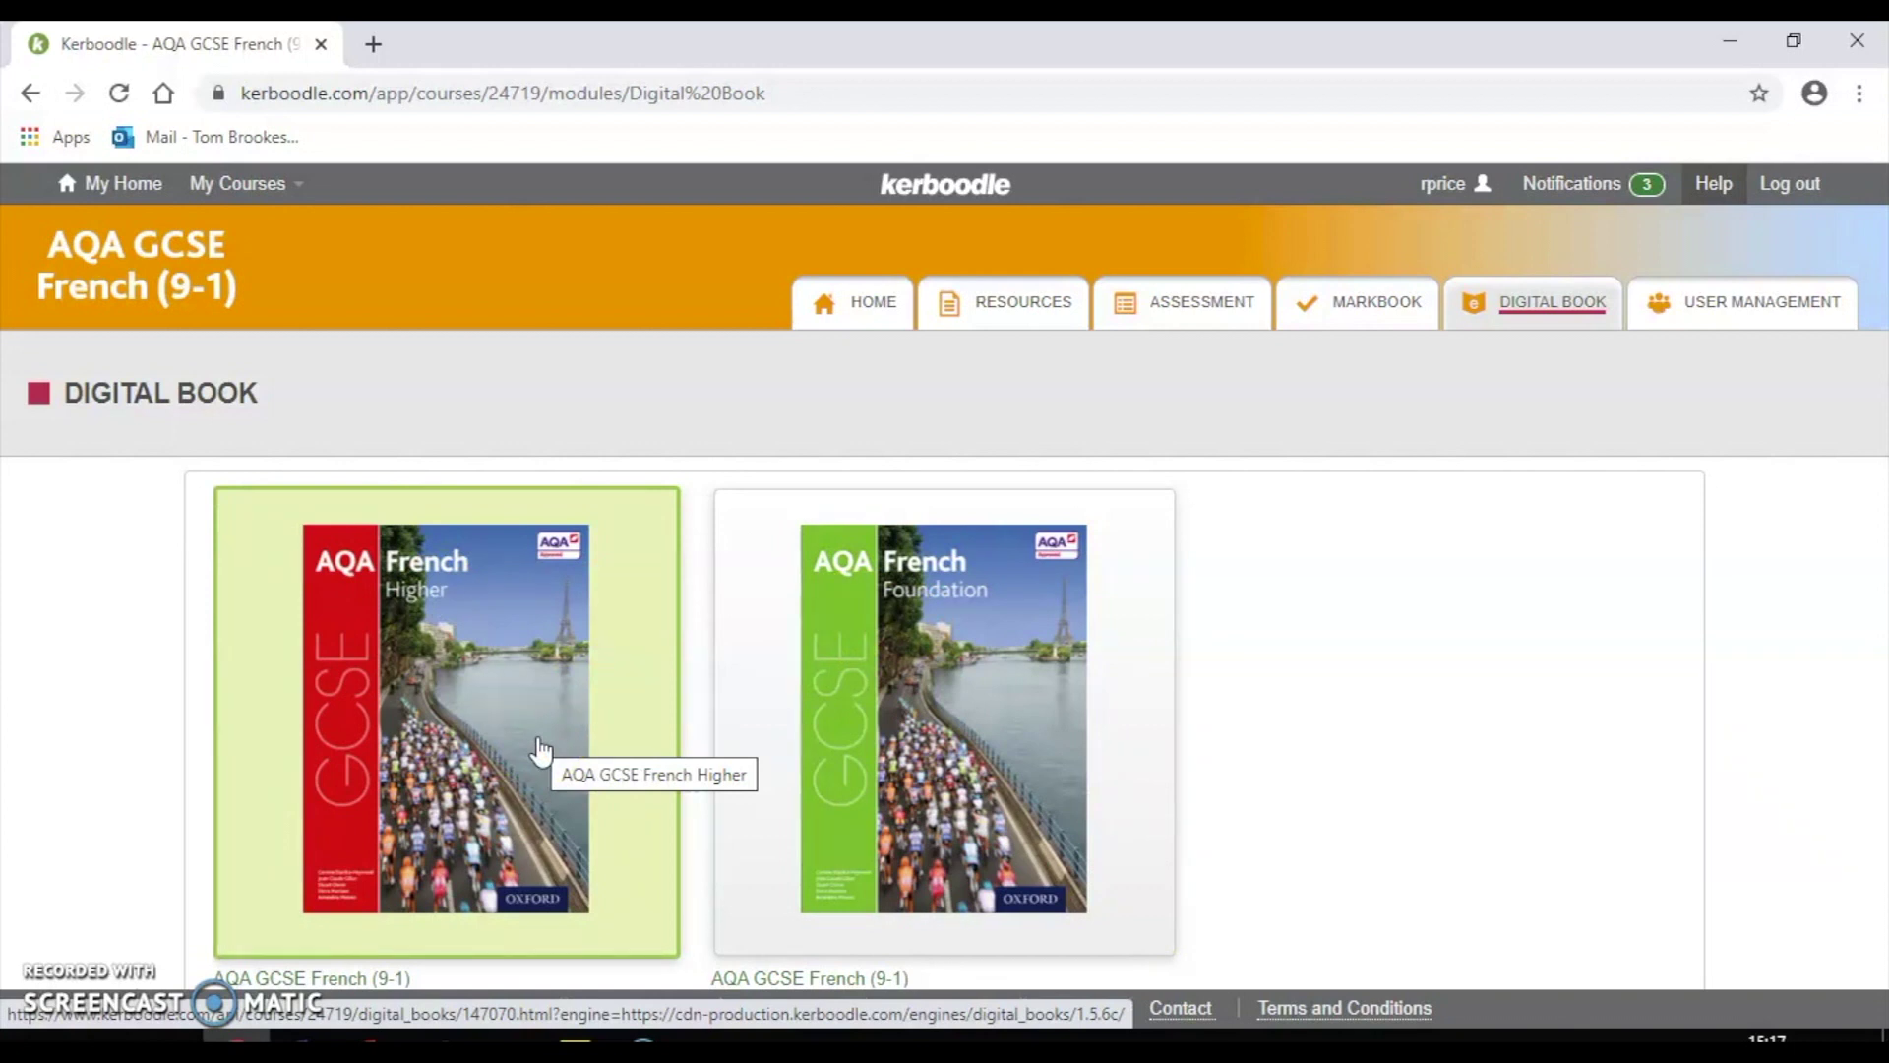
Open the AQA French Foundation student book at page 29 and show its linked resources
click(890, 681)
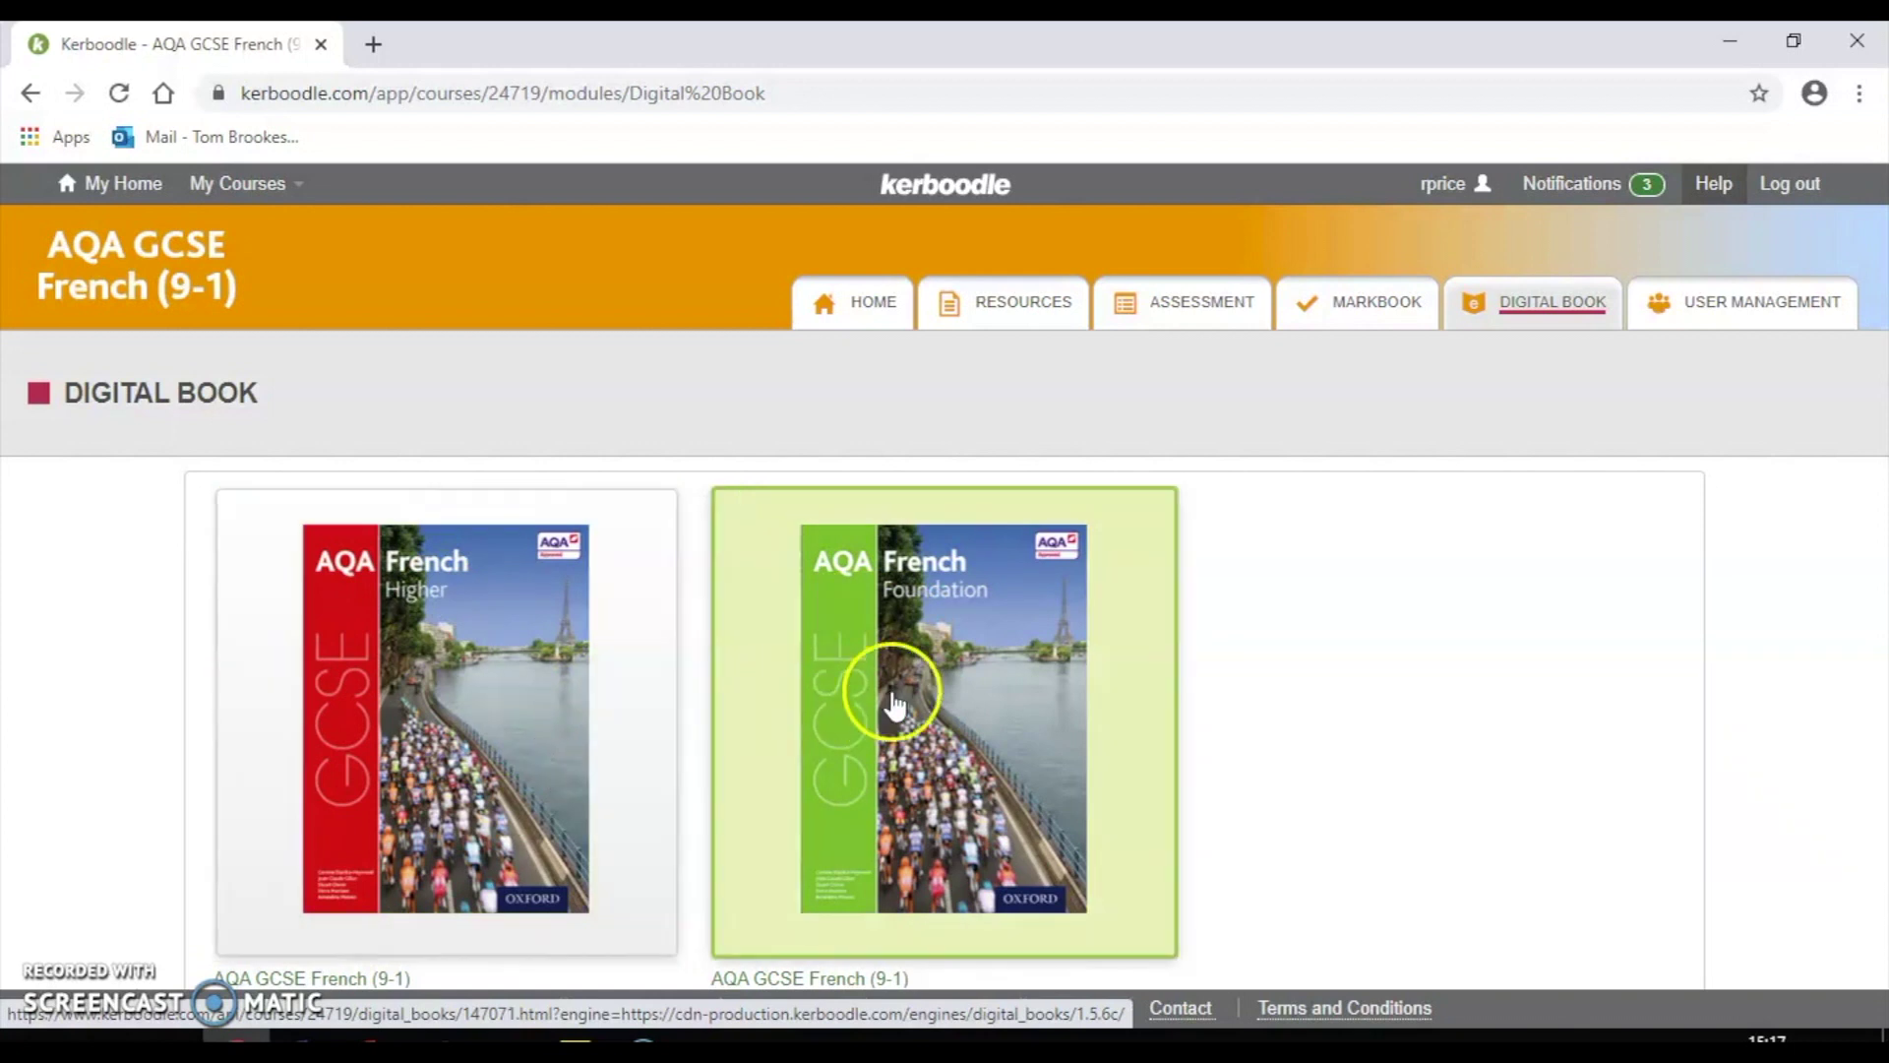
click(945, 688)
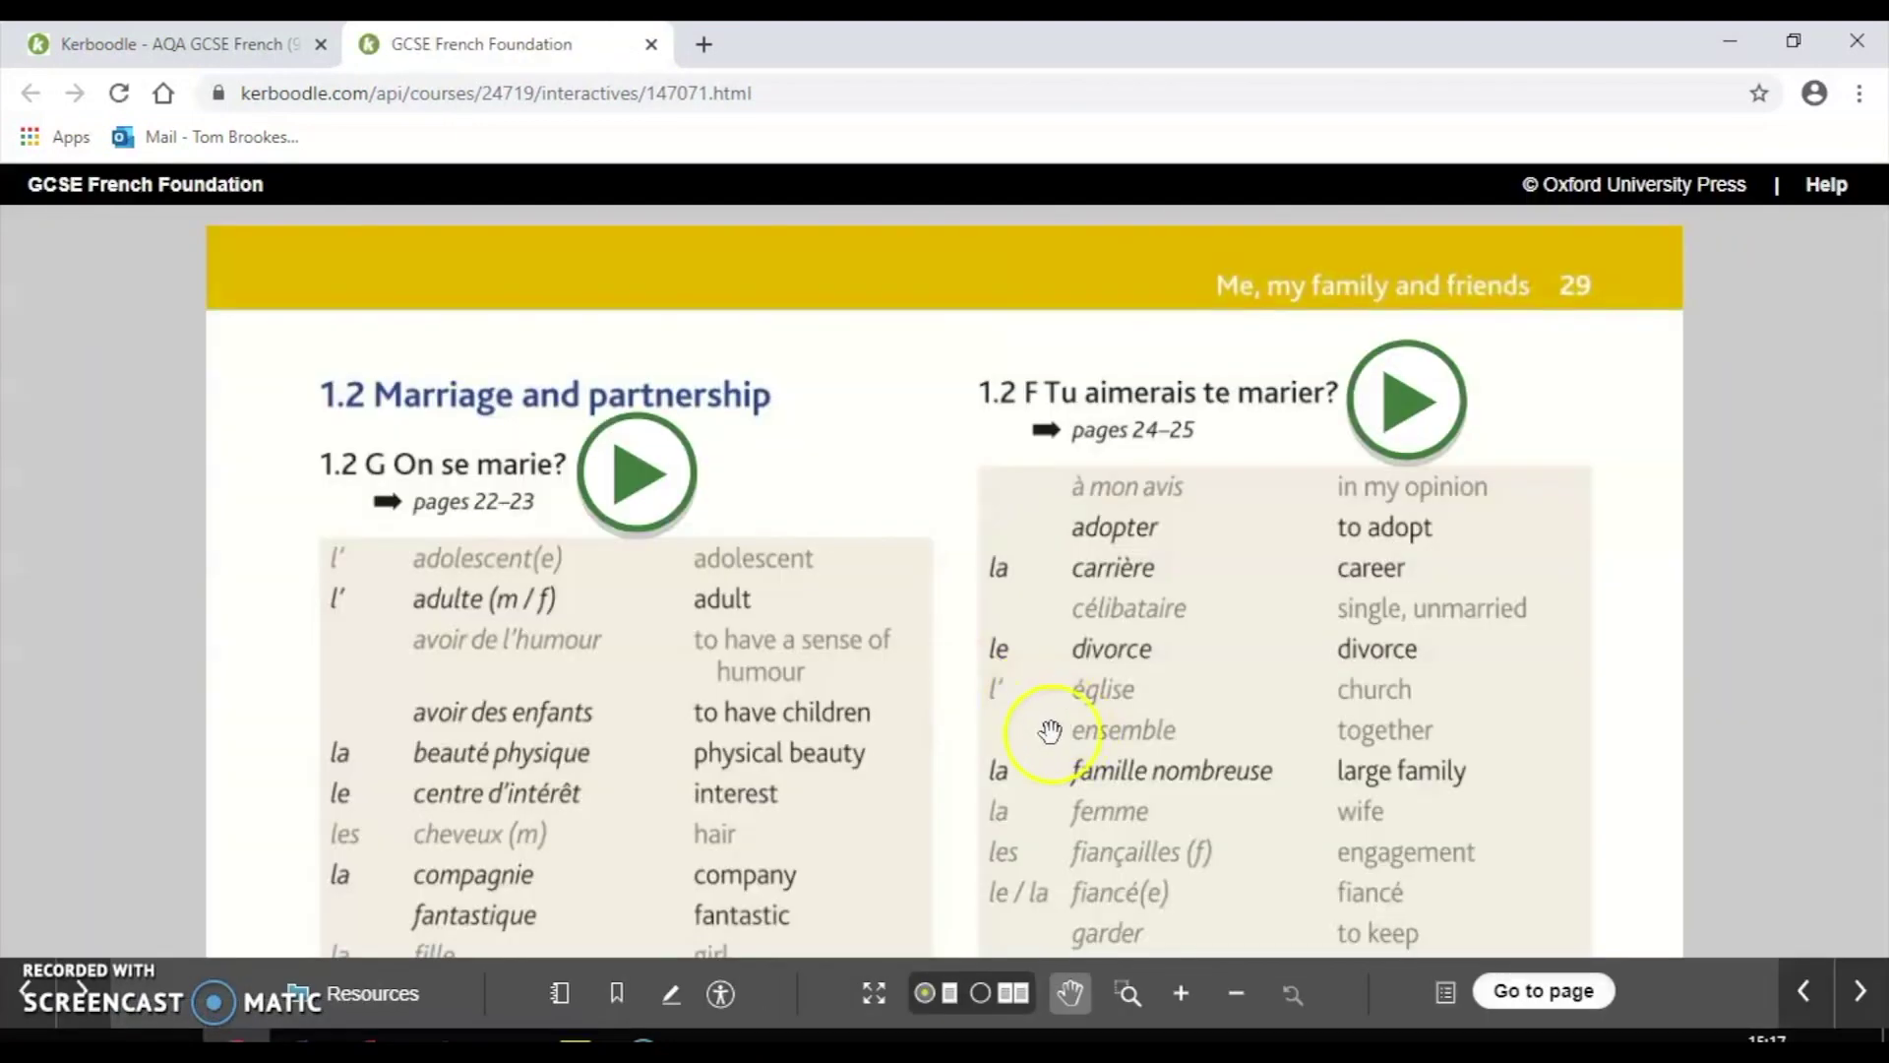
click(394, 1000)
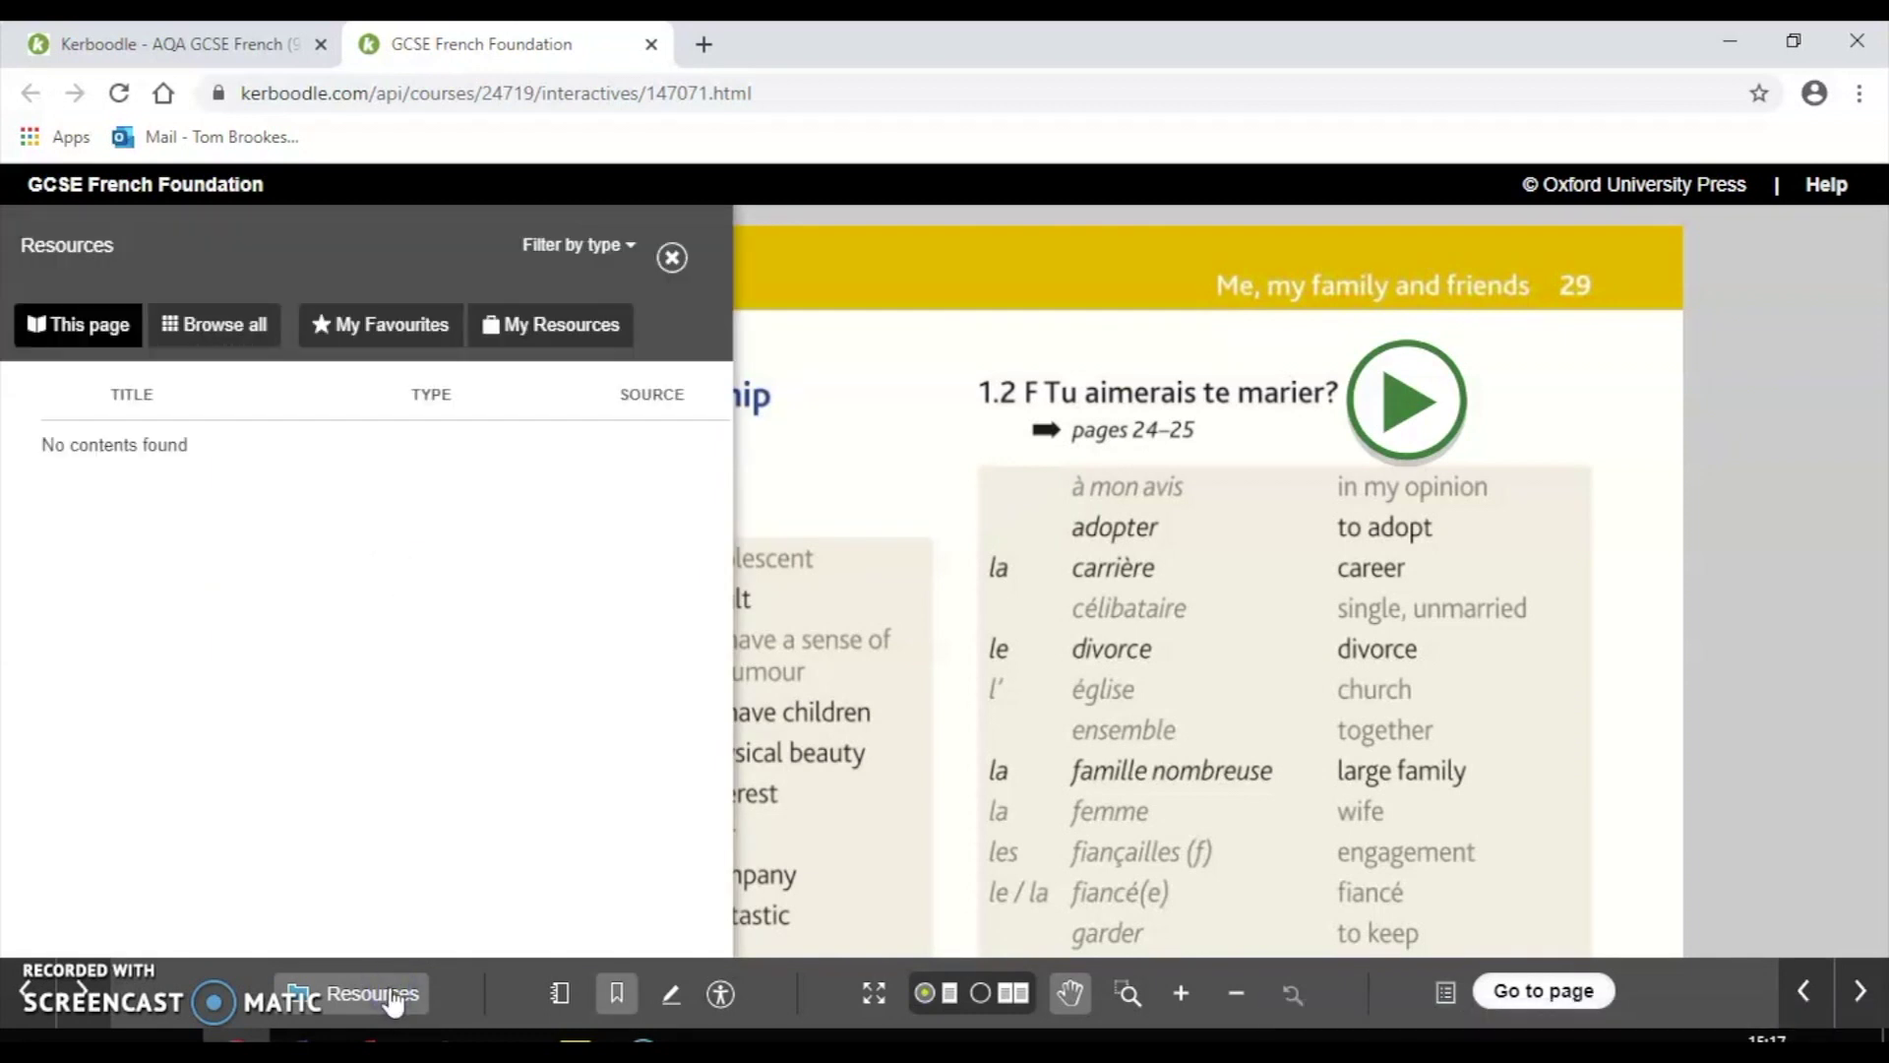
Browse all resources for Unit 1 – Me, my family and friends and open 1.1F Reading activity: La famille Martin
click(219, 331)
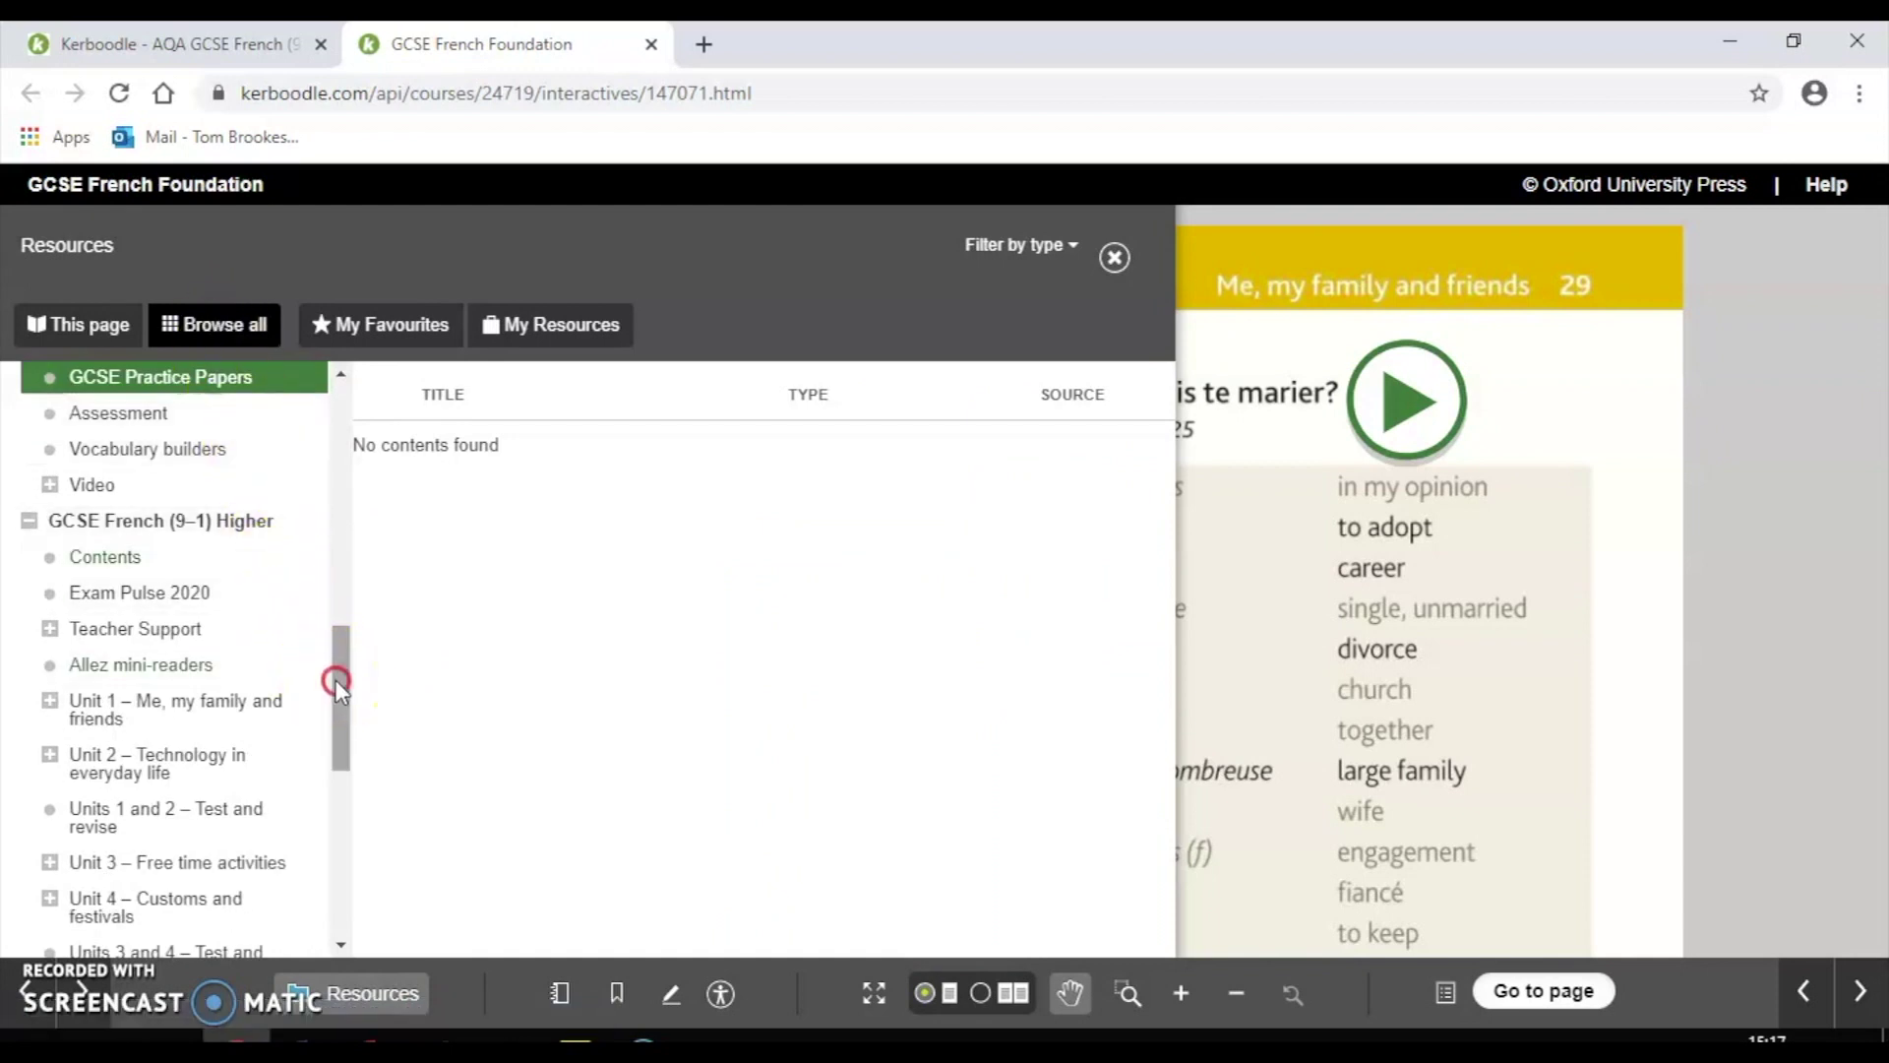
right_click(335, 713)
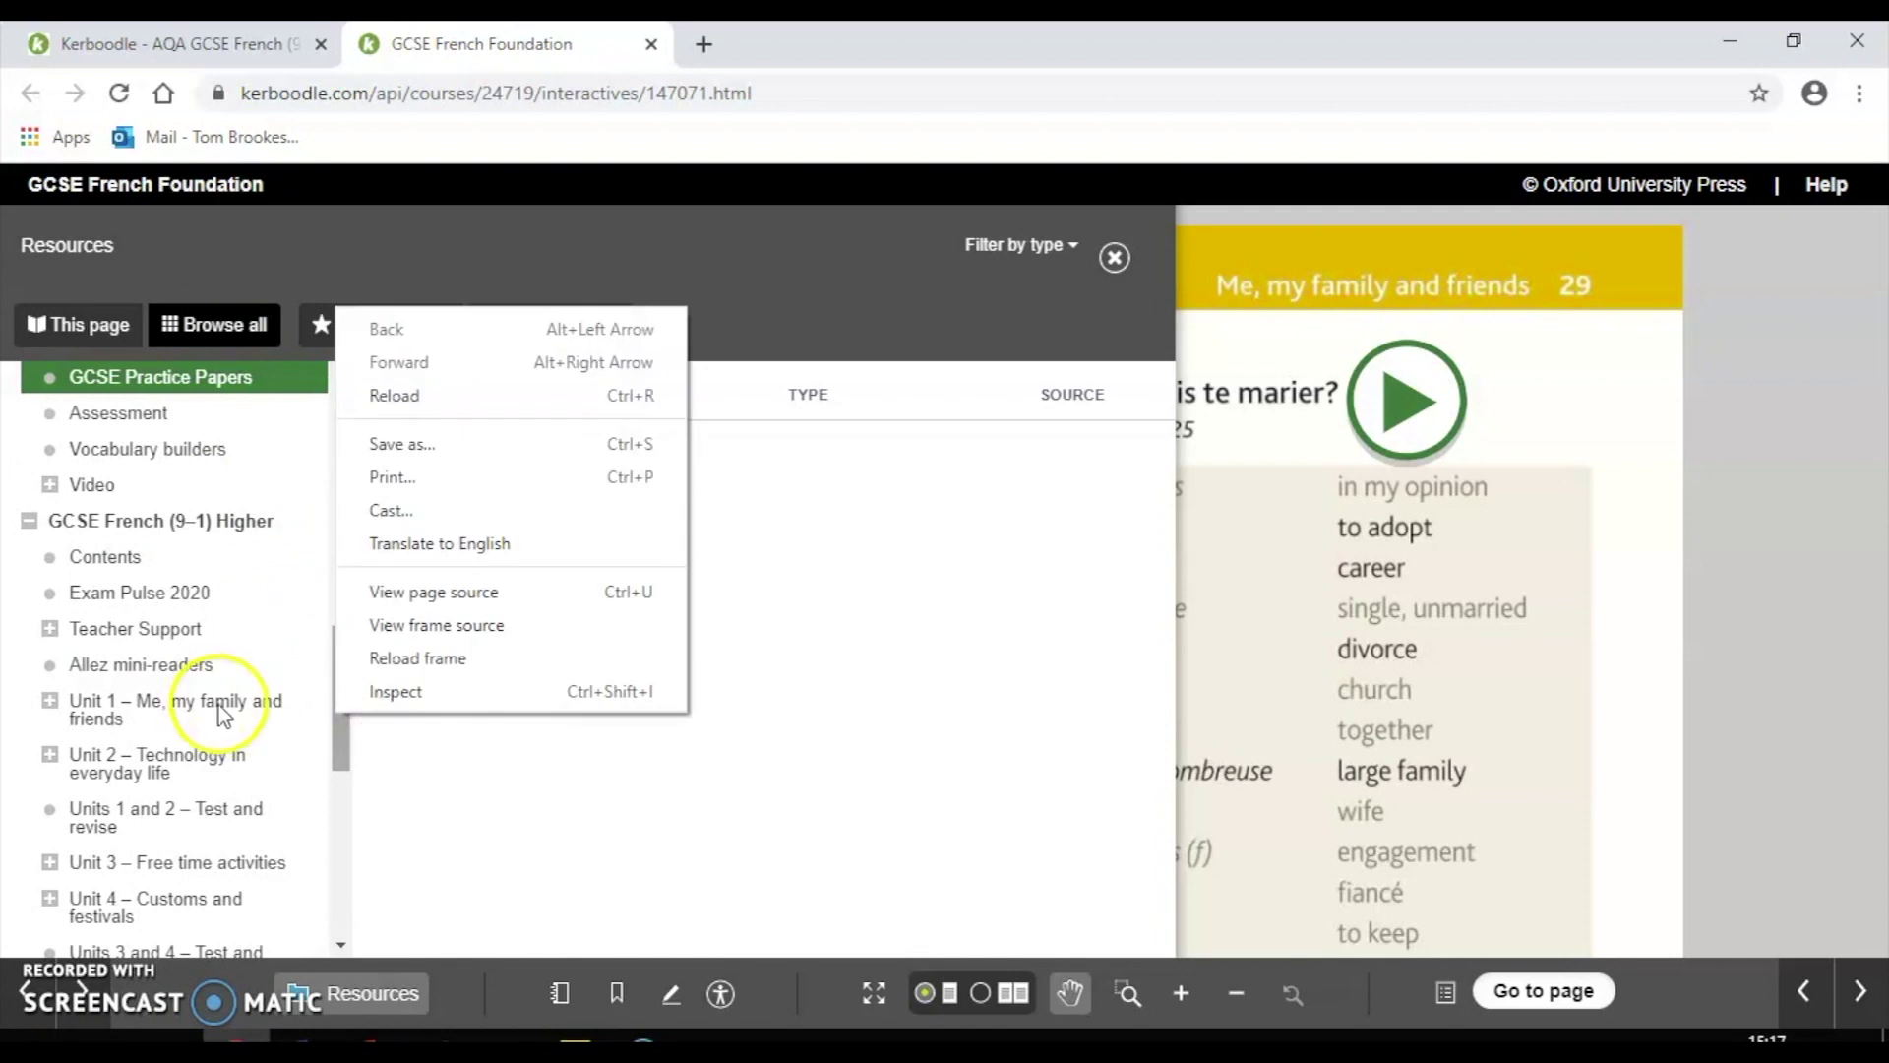
click(218, 705)
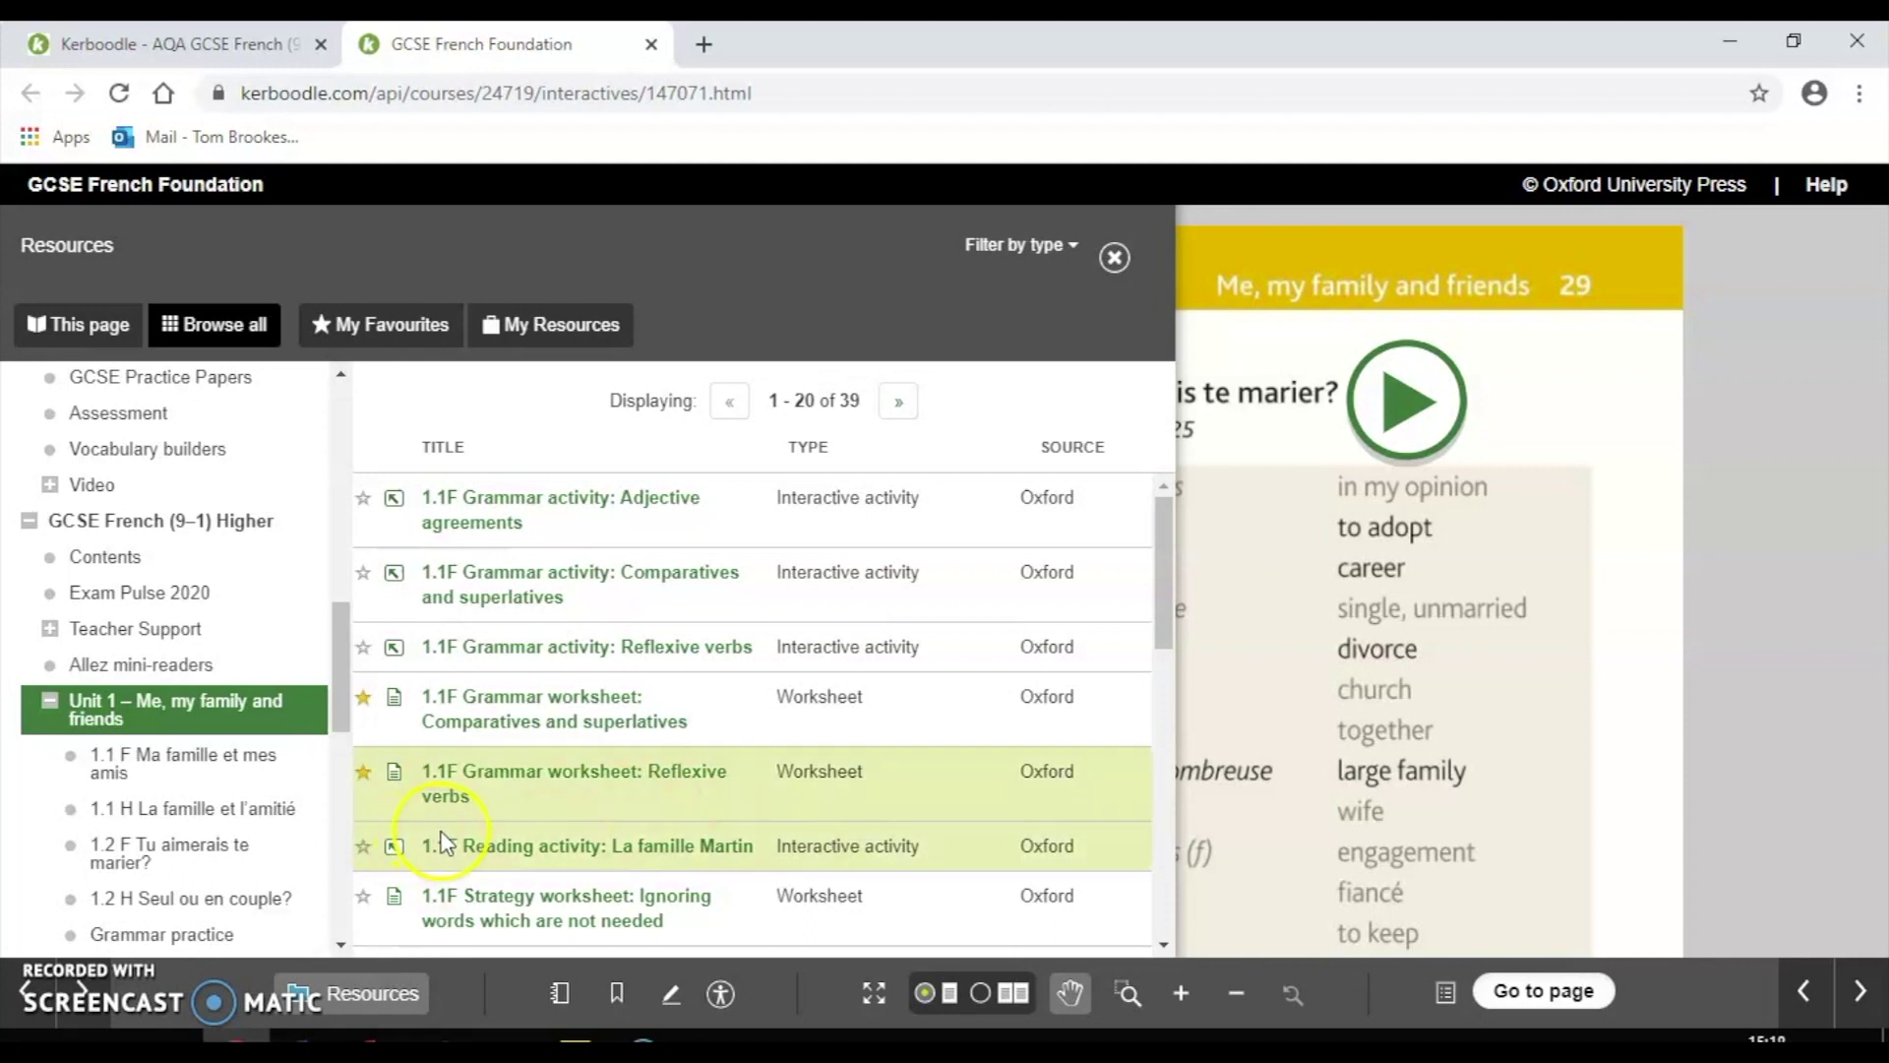
click(491, 846)
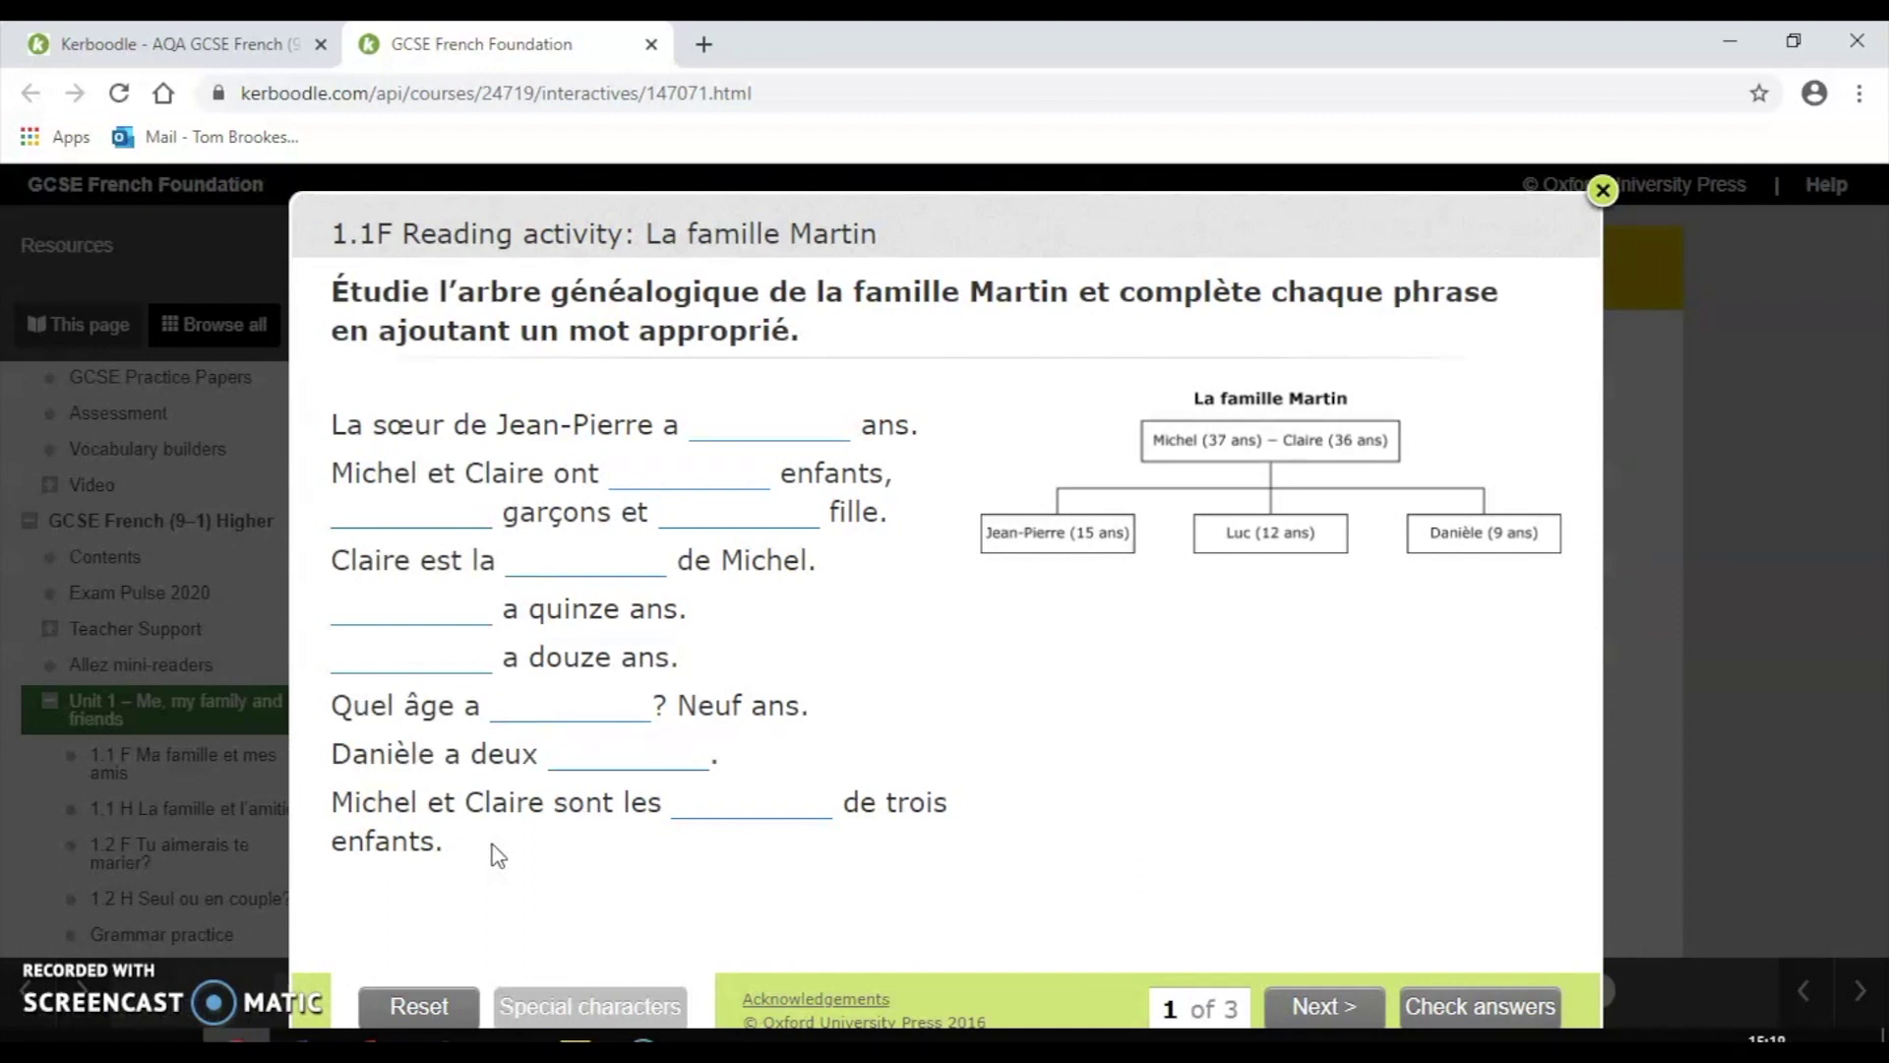
Fill the first gap with 'neuf' and two gaps with filler text, then check answers (1 out of 10)
click(715, 425)
click(715, 426)
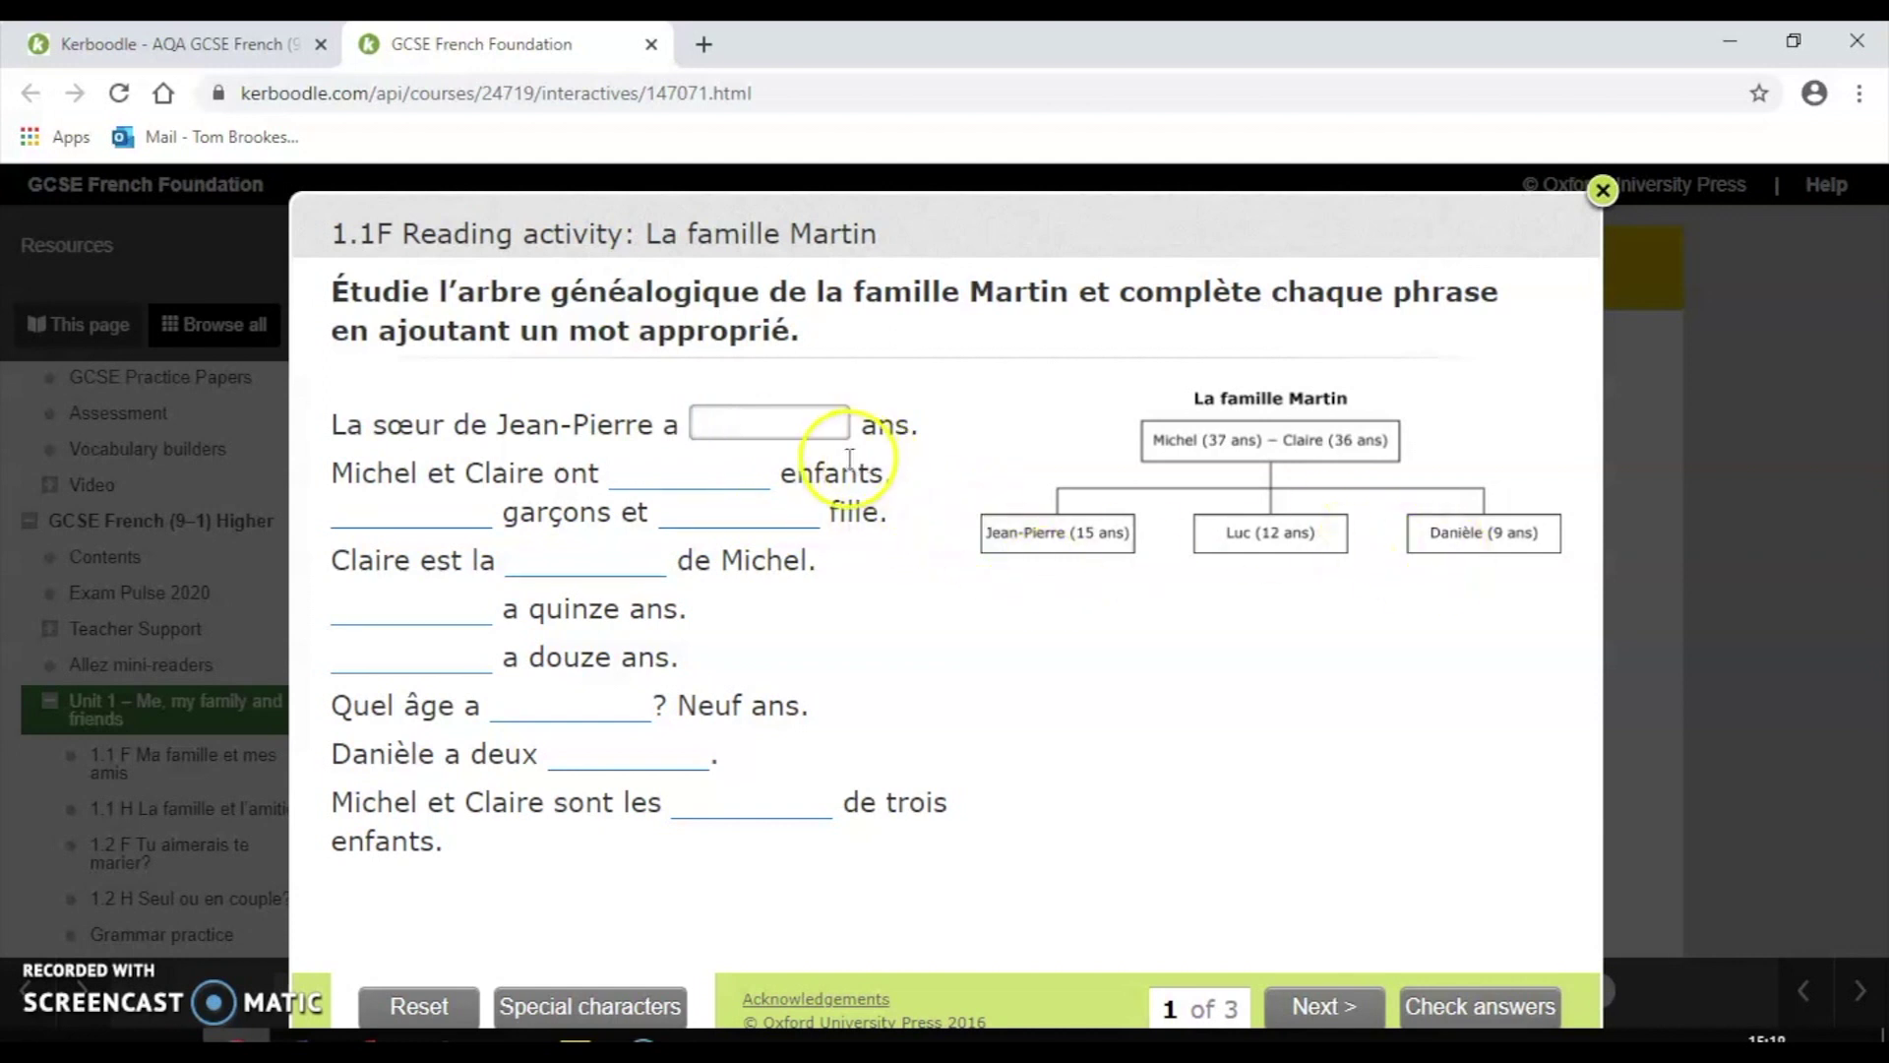
text(neuf)
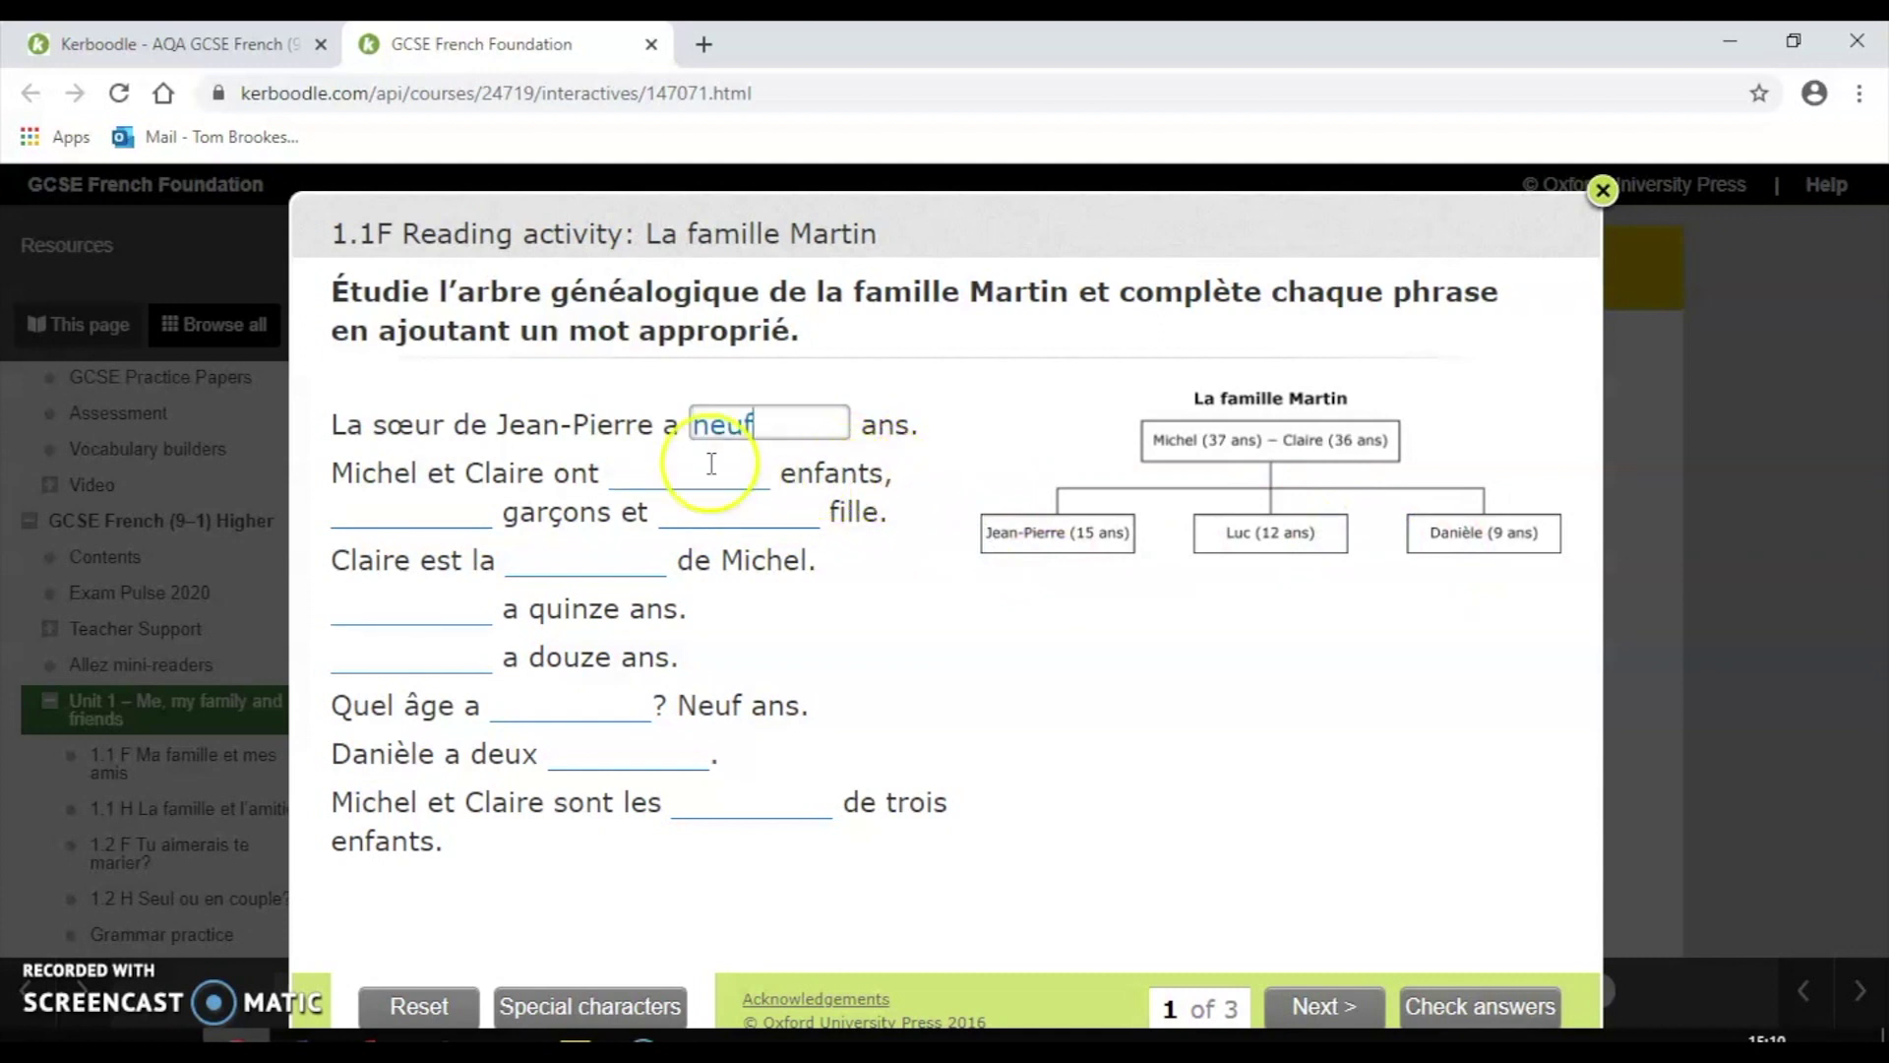
click(672, 466)
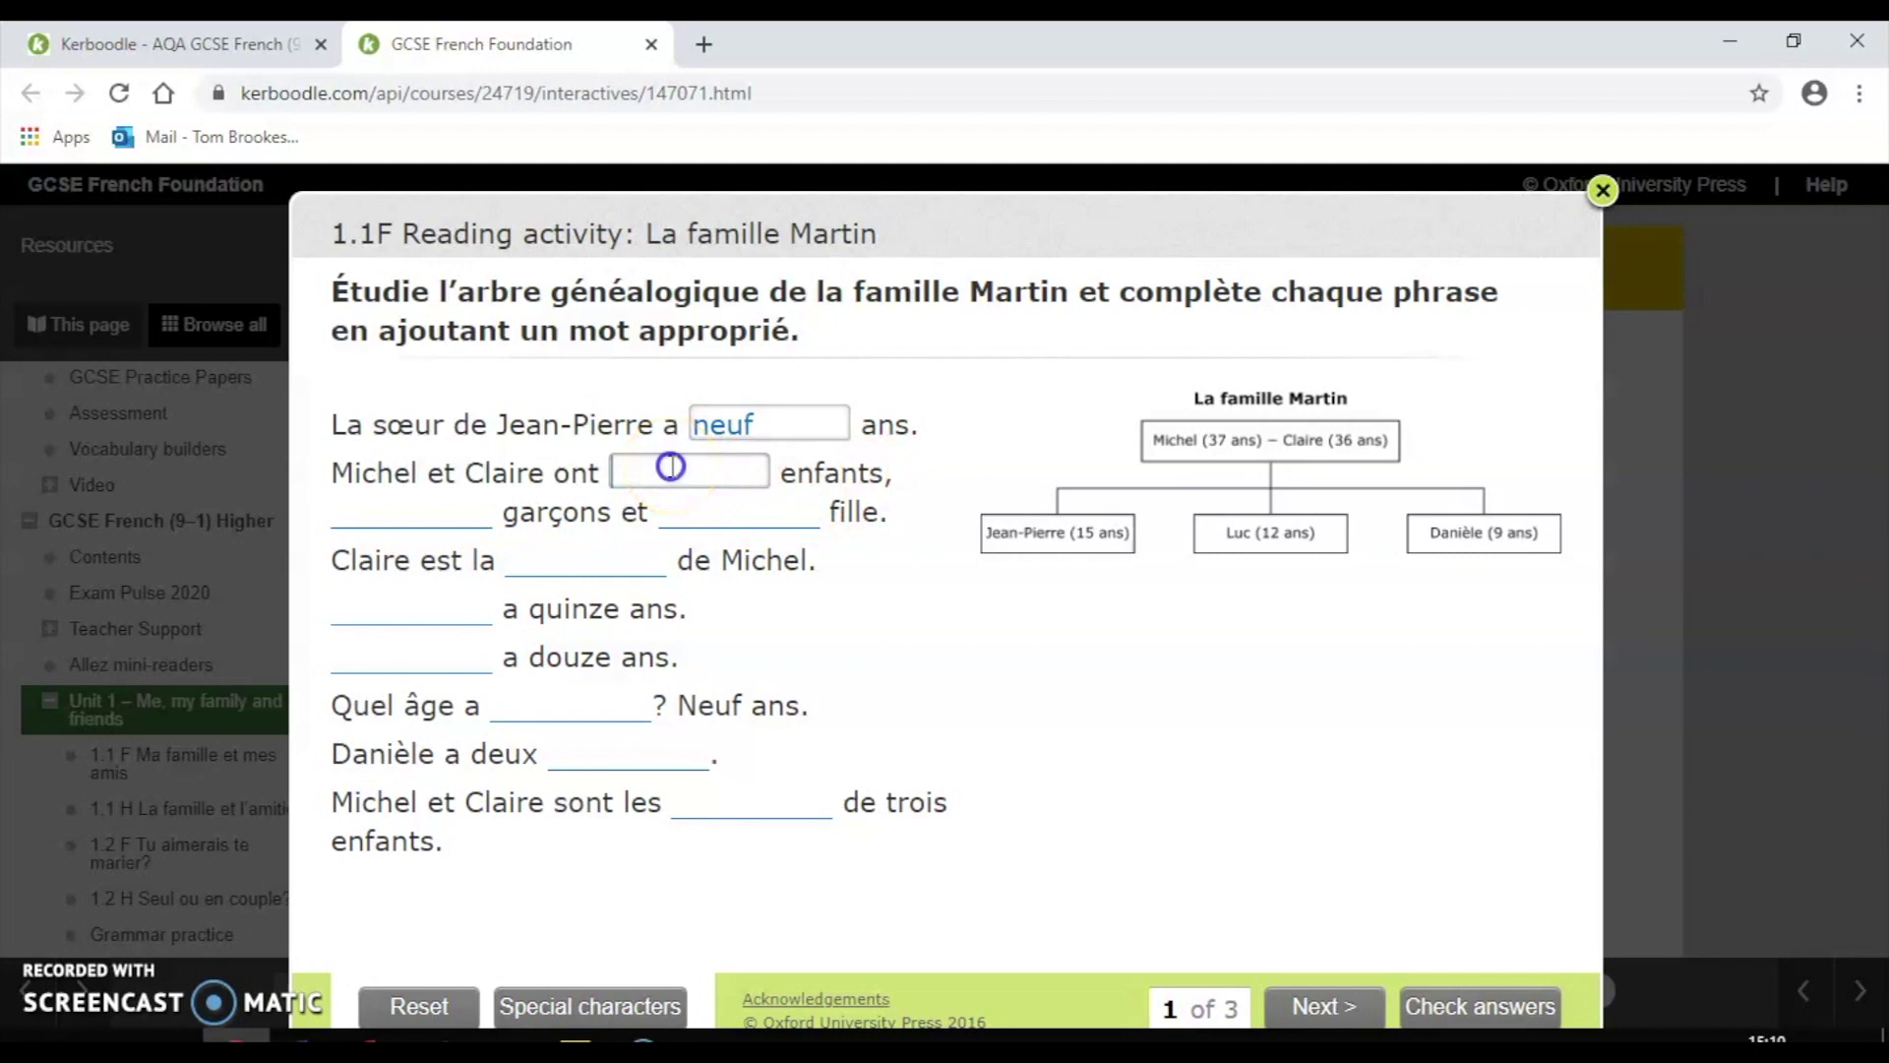
text(mmmmmmm)
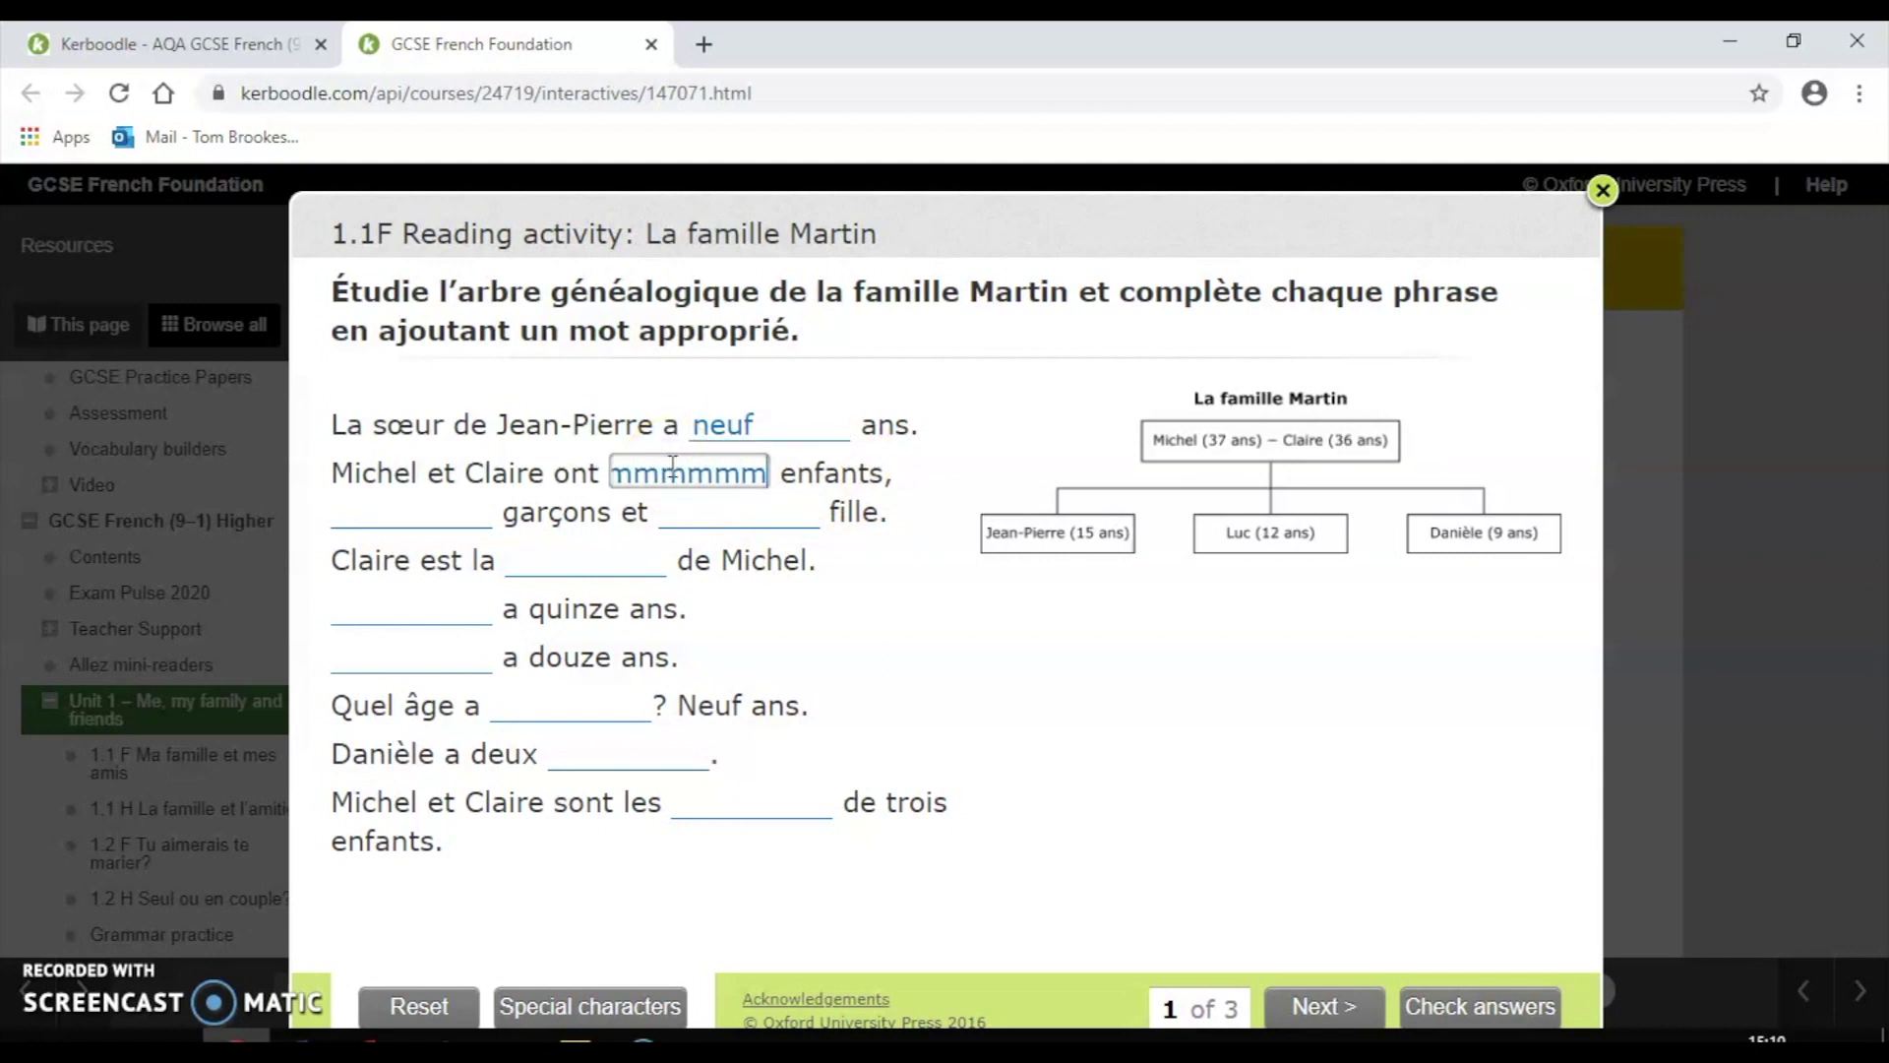
click(384, 521)
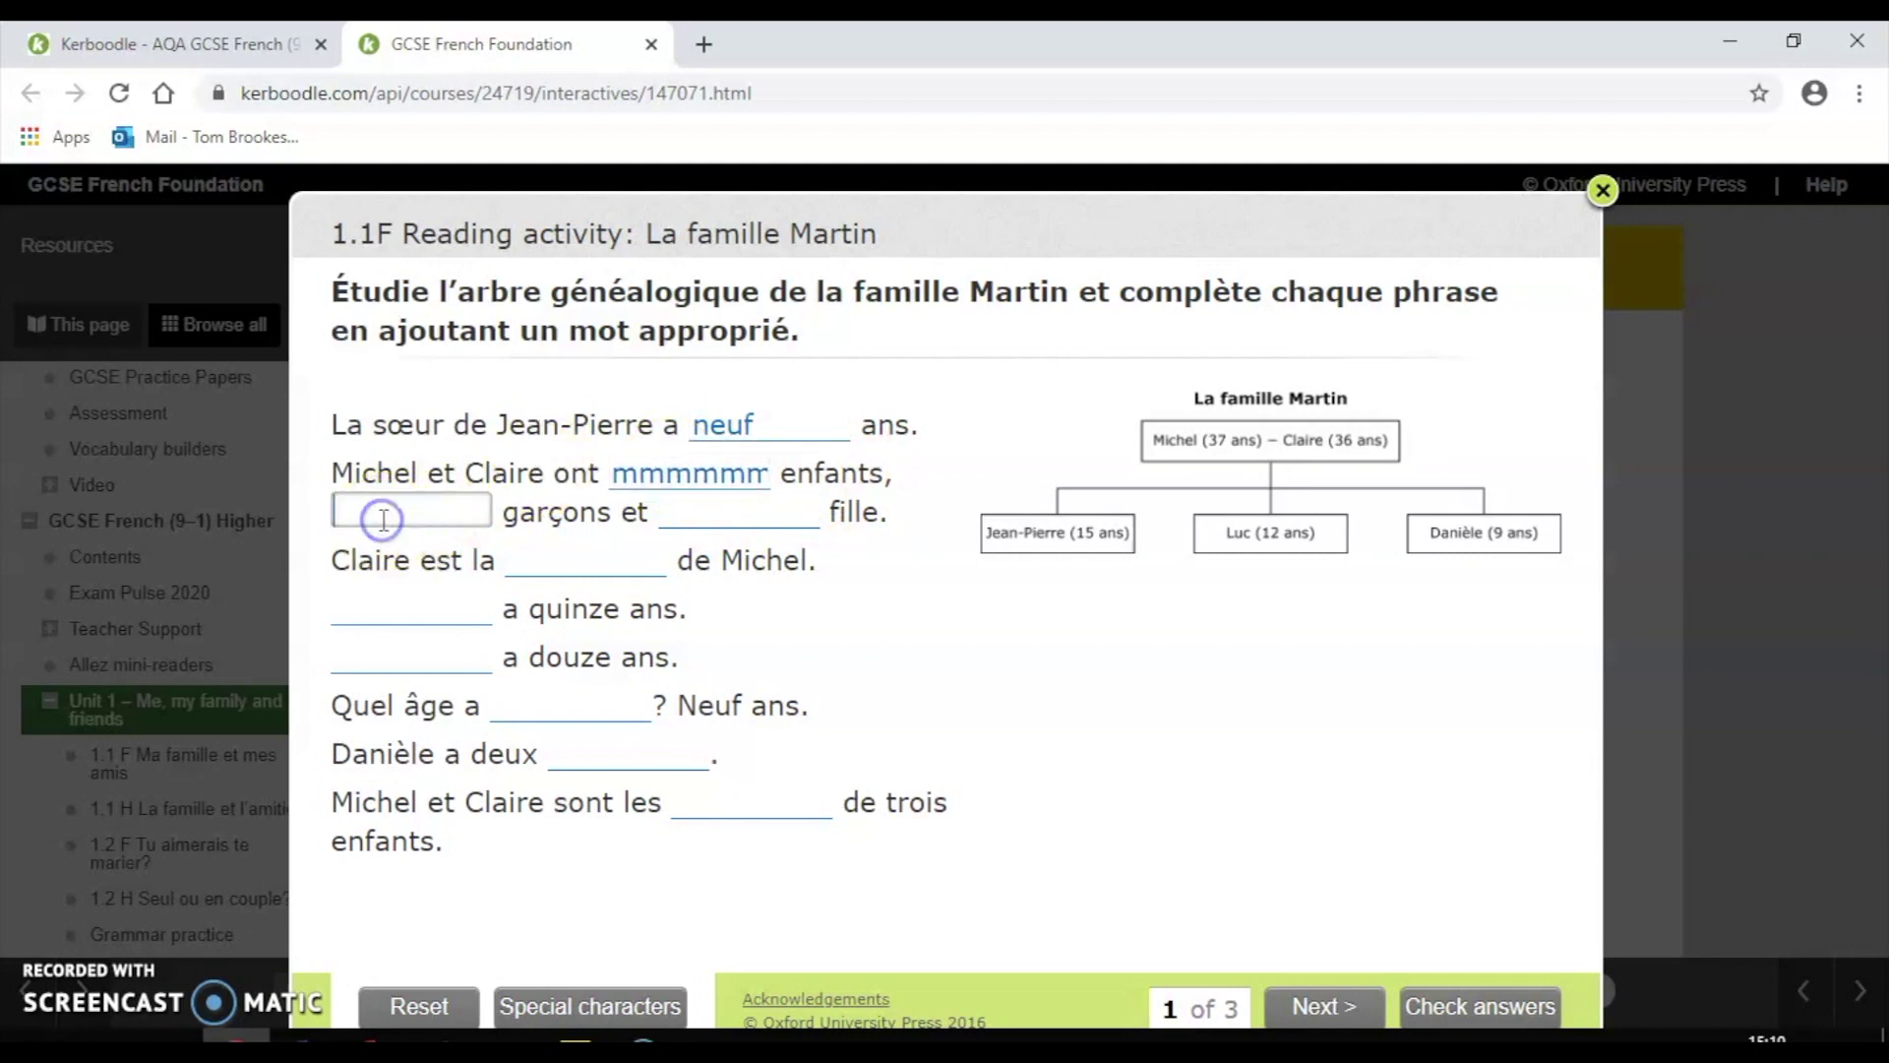
text(mmmmmm)
click(1452, 1006)
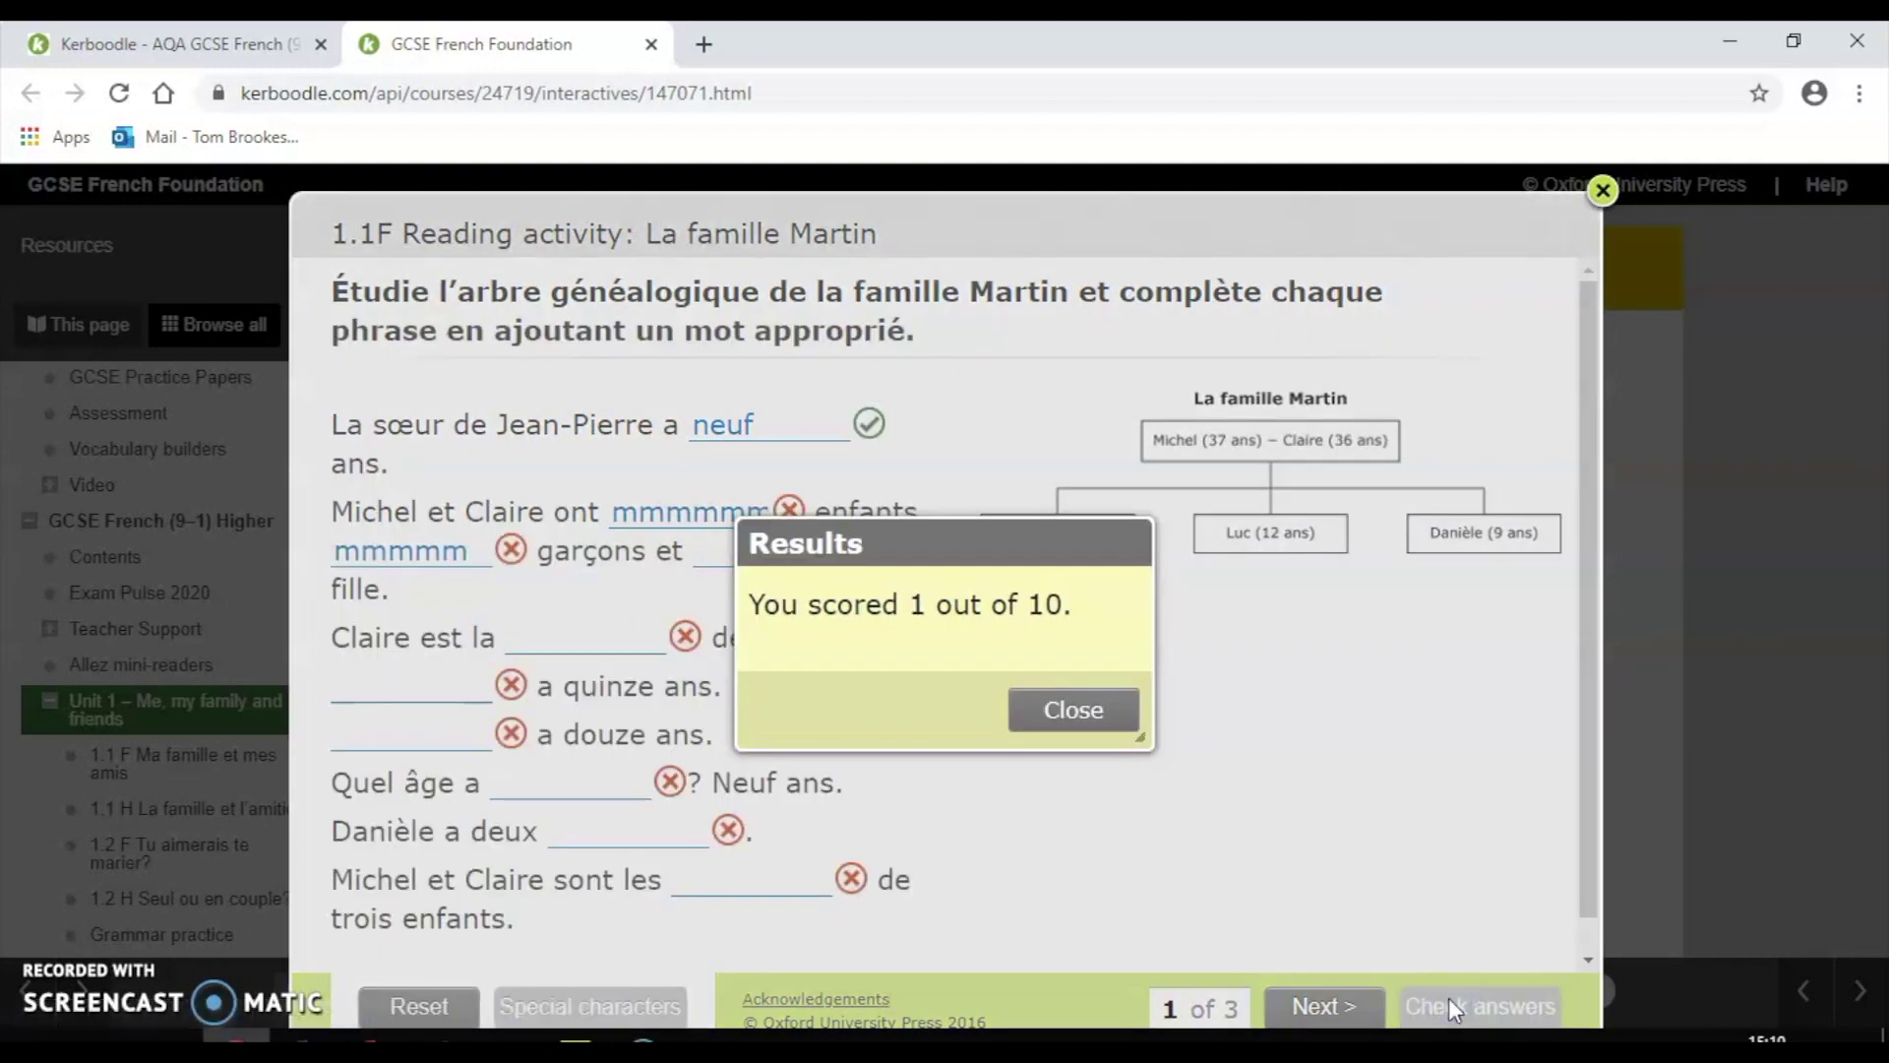
click(1100, 712)
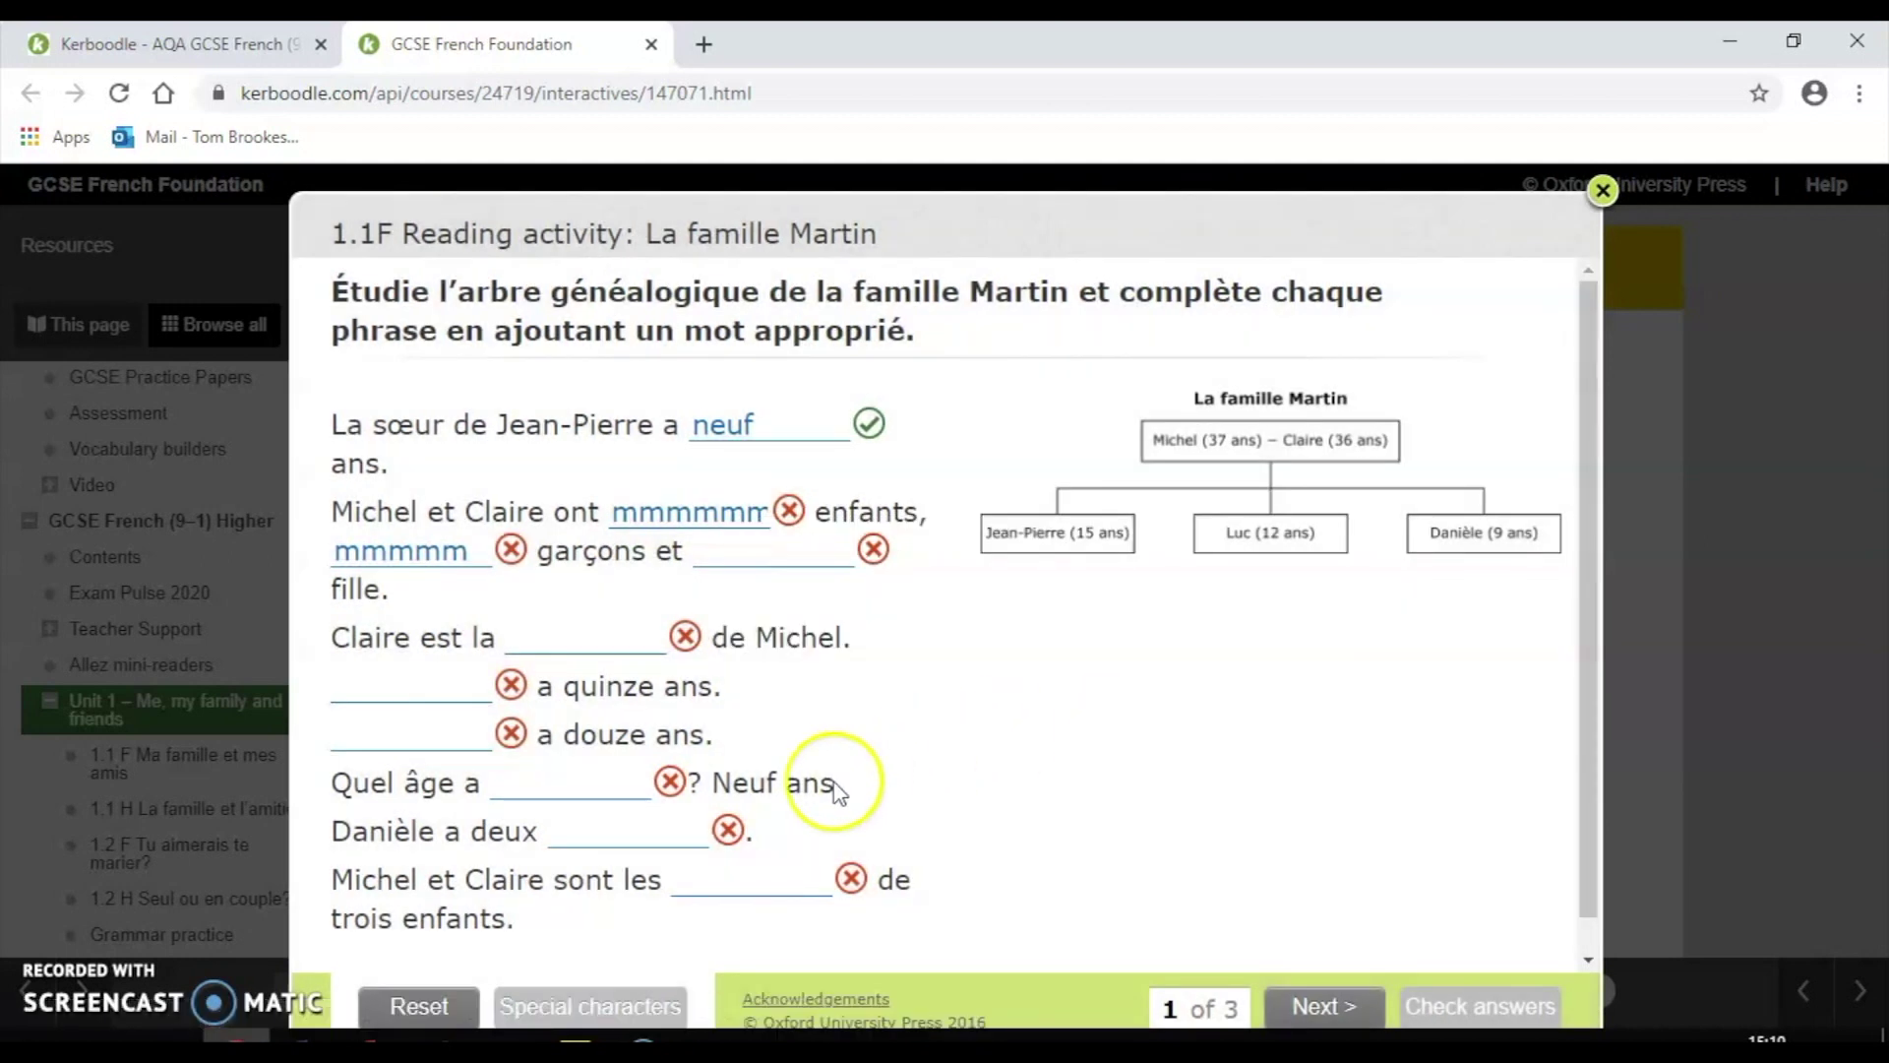
Reset the La famille Martin answers, preview pages 2 and 3, and close the activity
click(423, 1009)
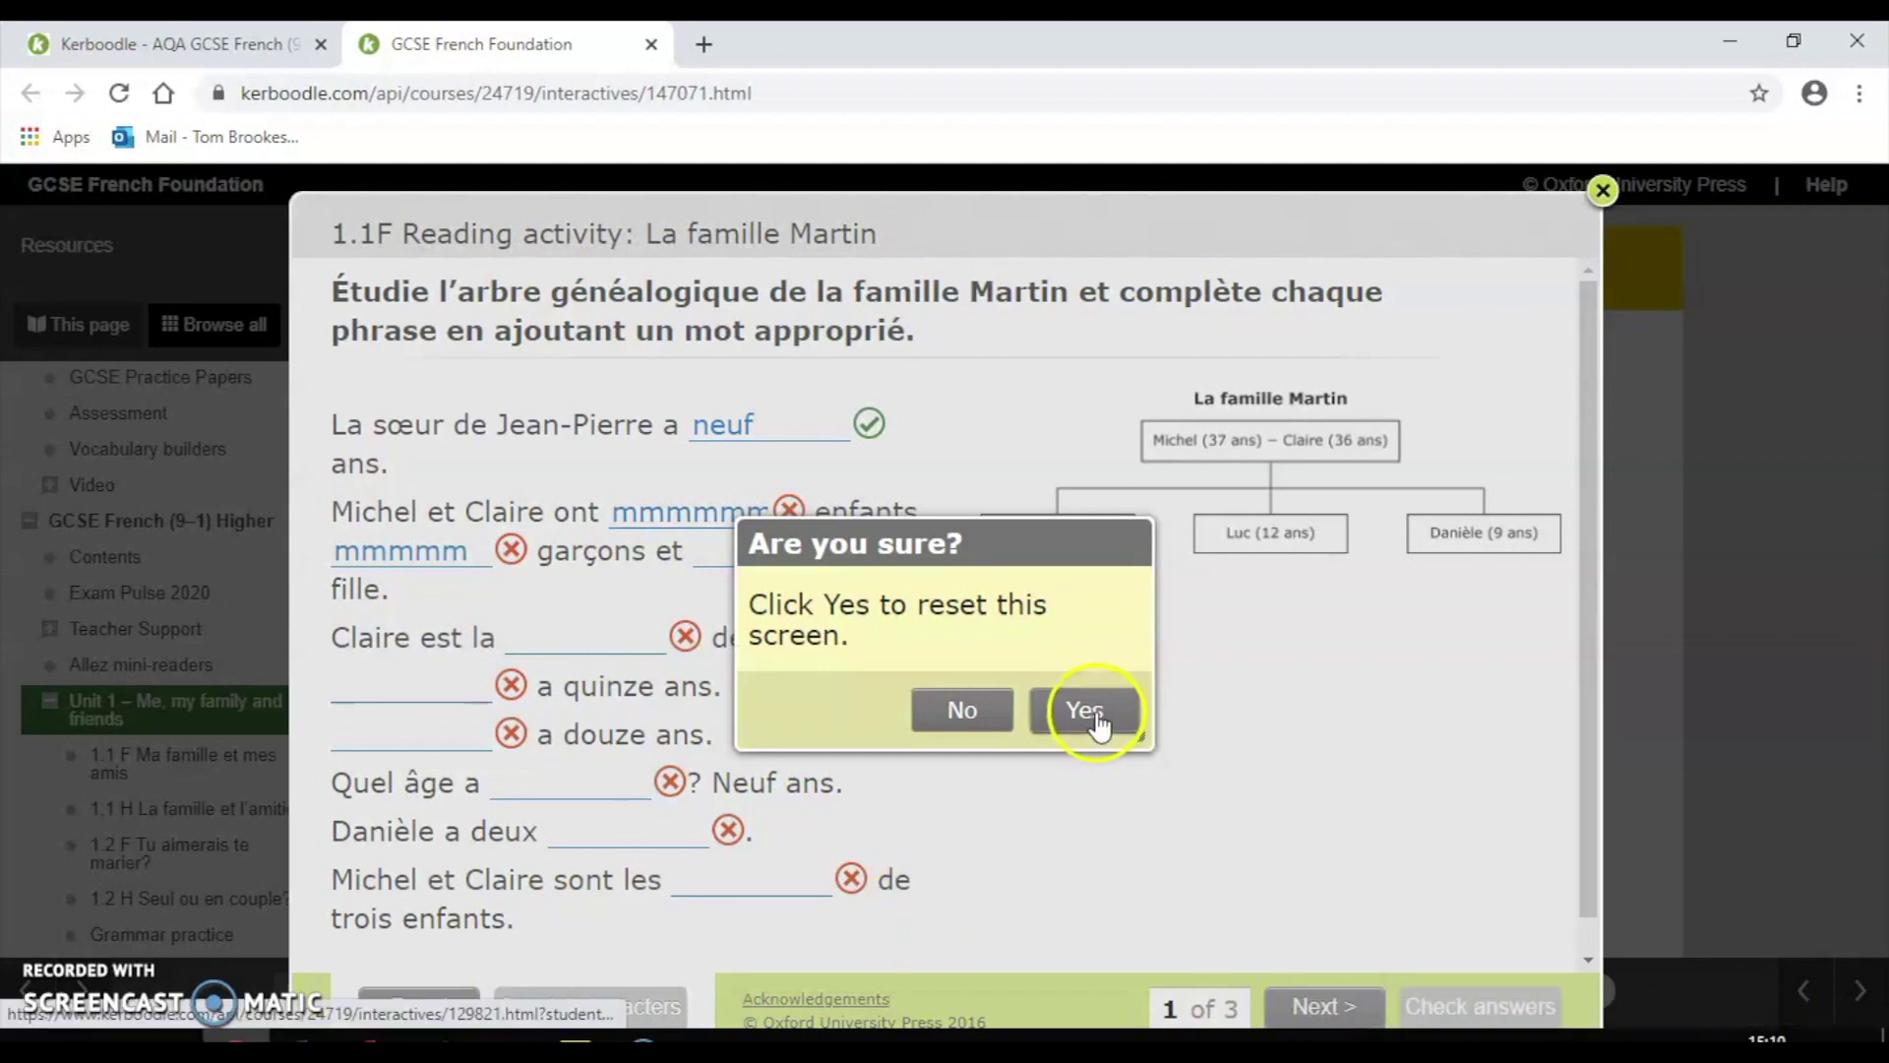
click(1098, 721)
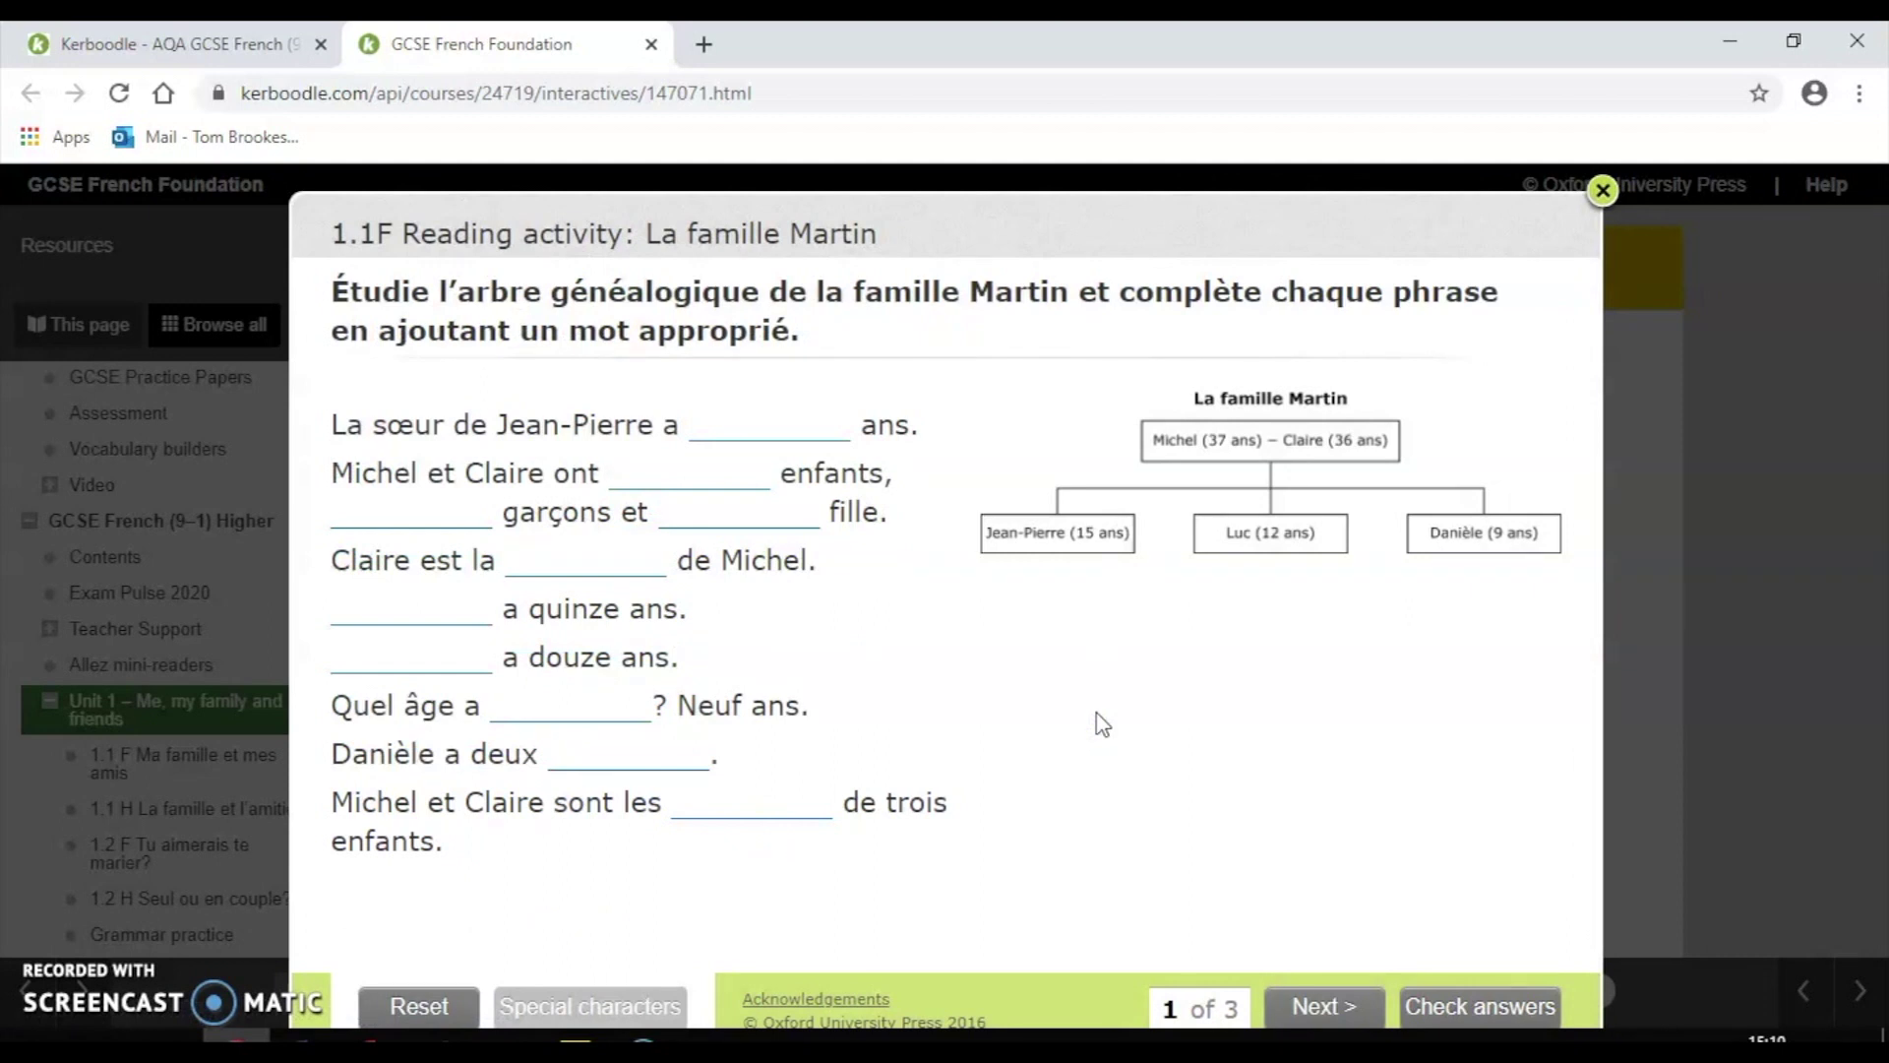
click(1324, 1002)
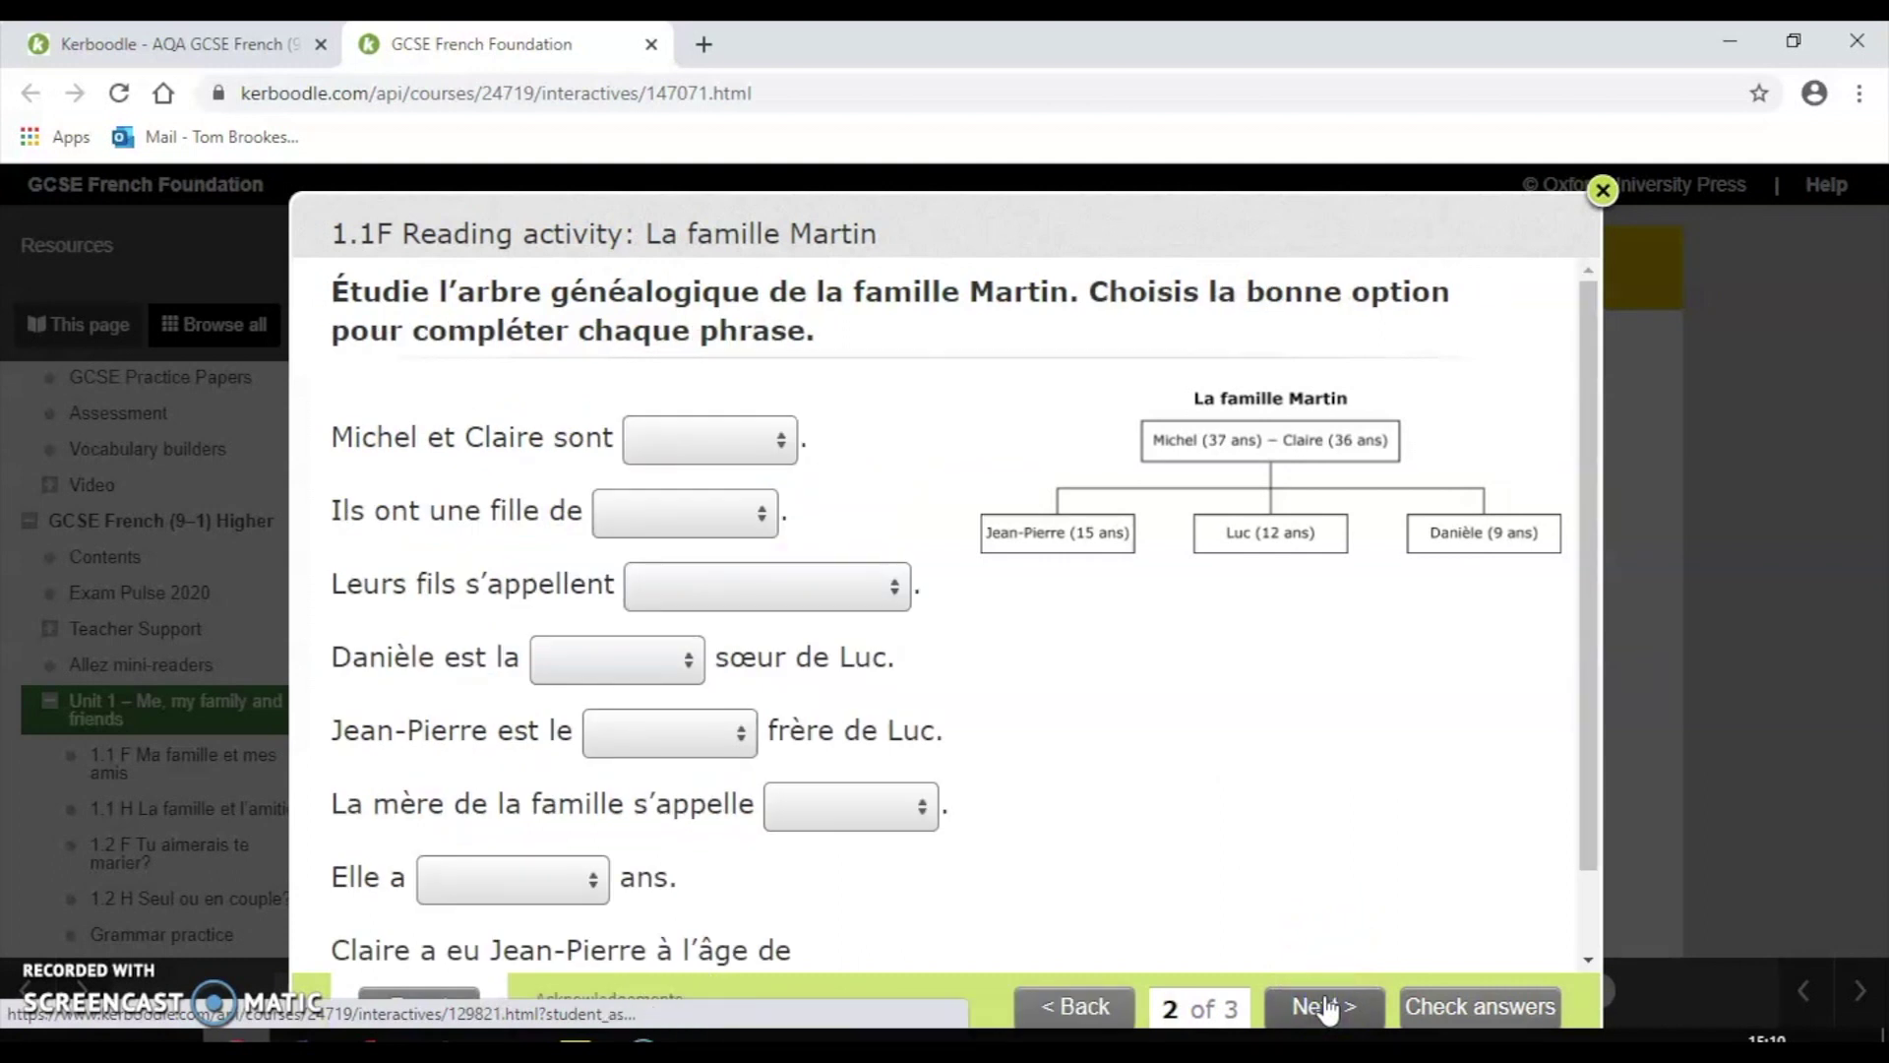
click(1326, 1005)
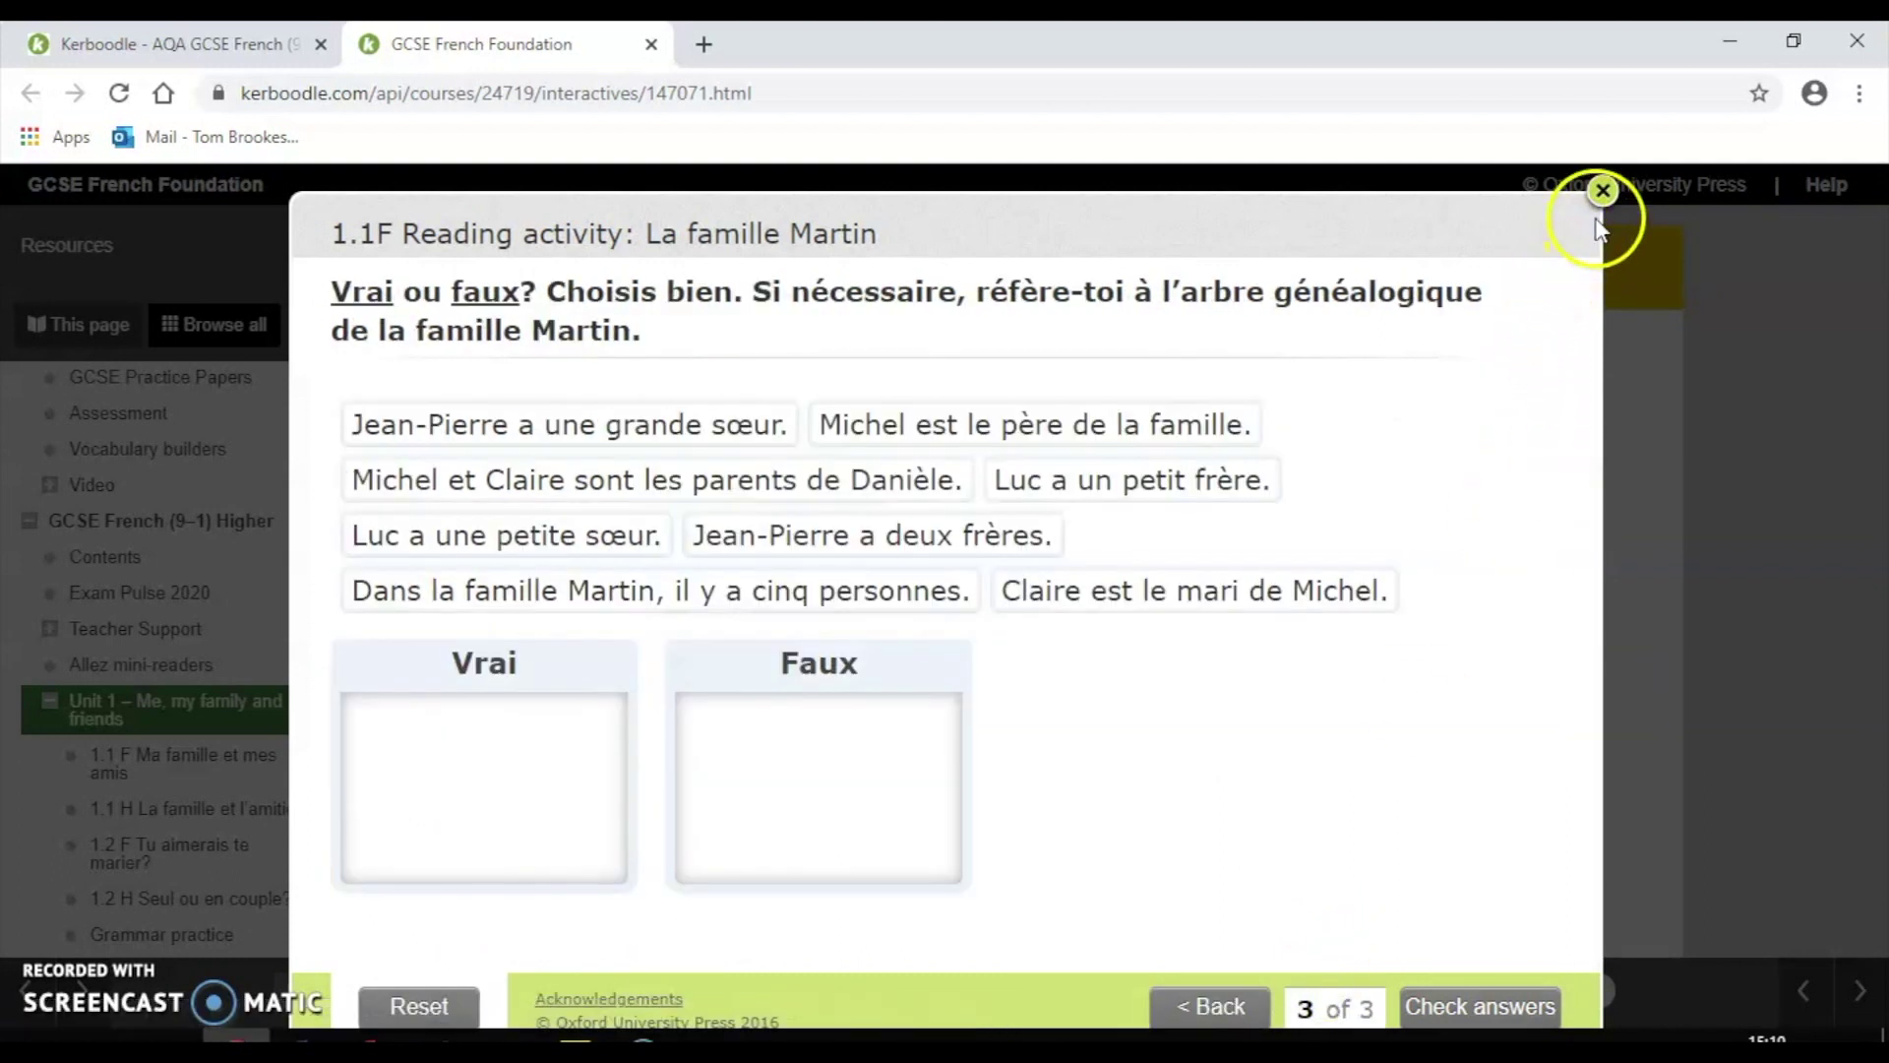
click(1603, 190)
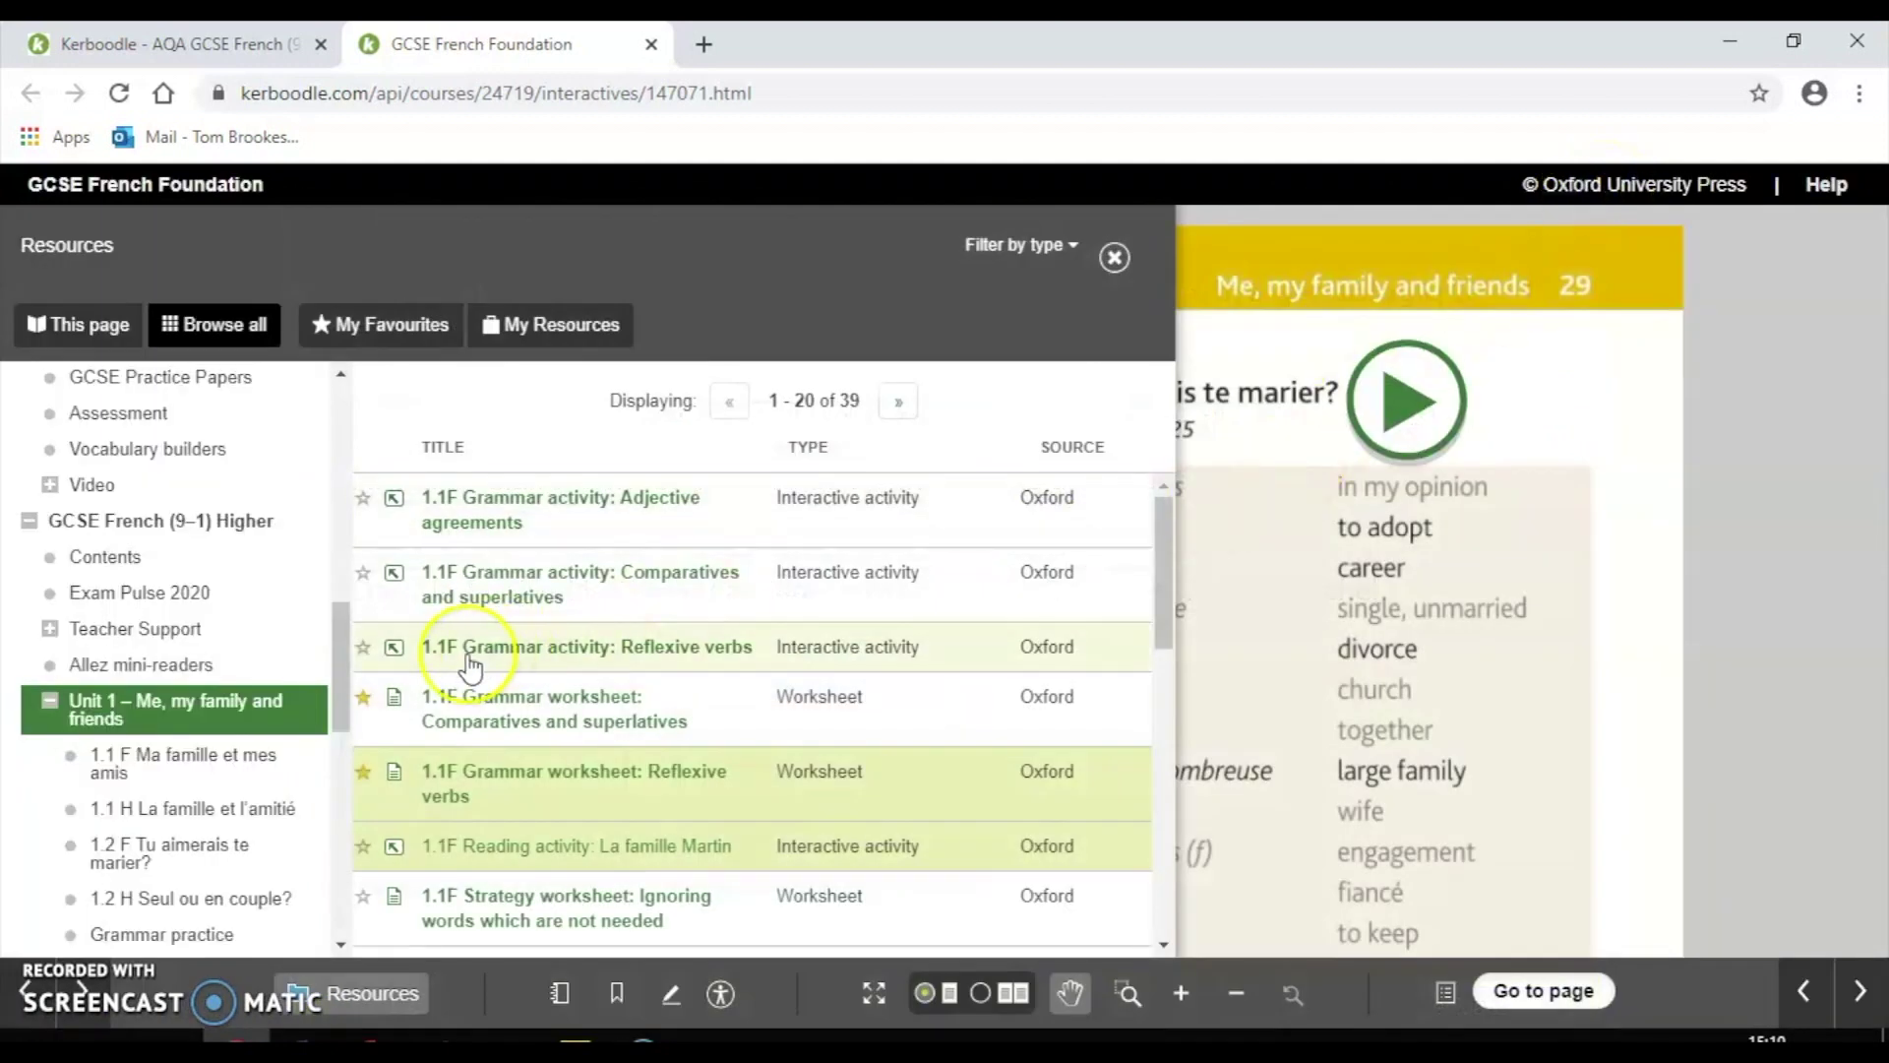
Filter resources by 1.1 F Ma famille et mes amis, 1.1 H La famille et l'amitié, then 1.2 F Tu aimerais te marier?
click(246, 736)
click(240, 762)
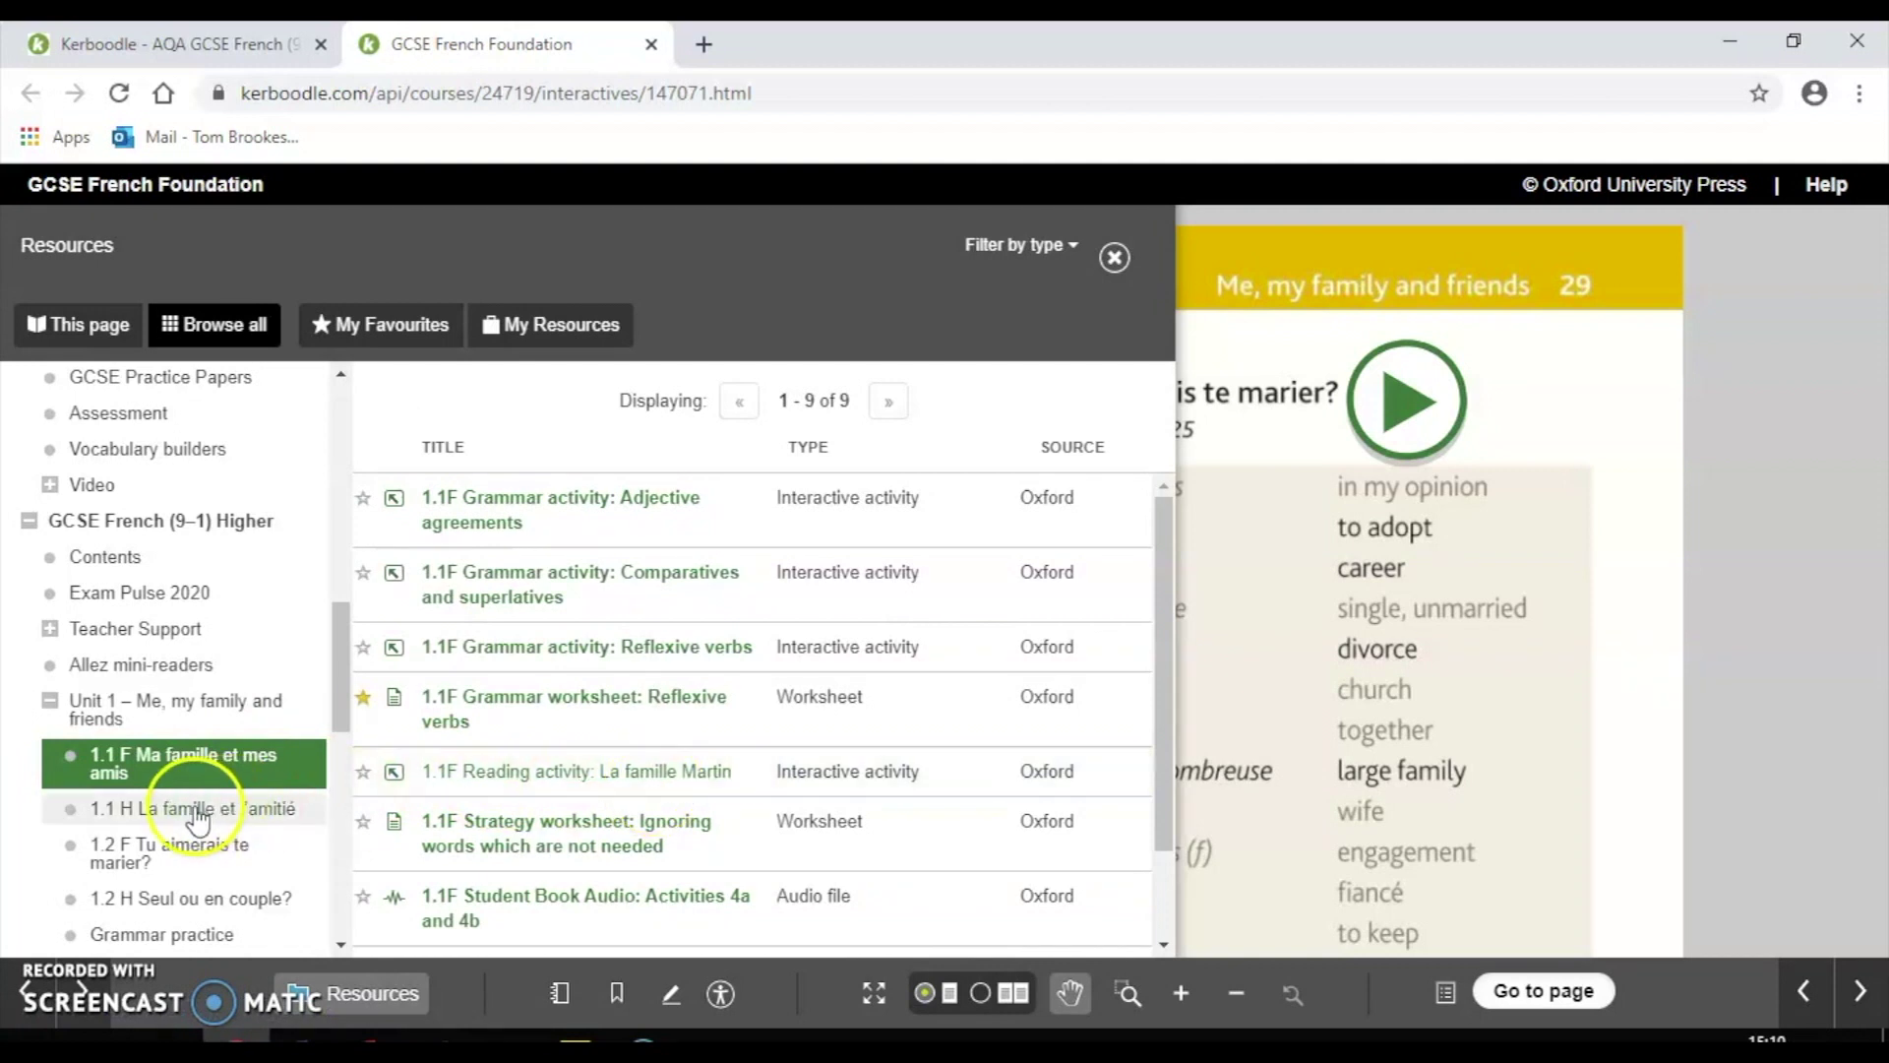
drag(1165, 557, 1161, 657)
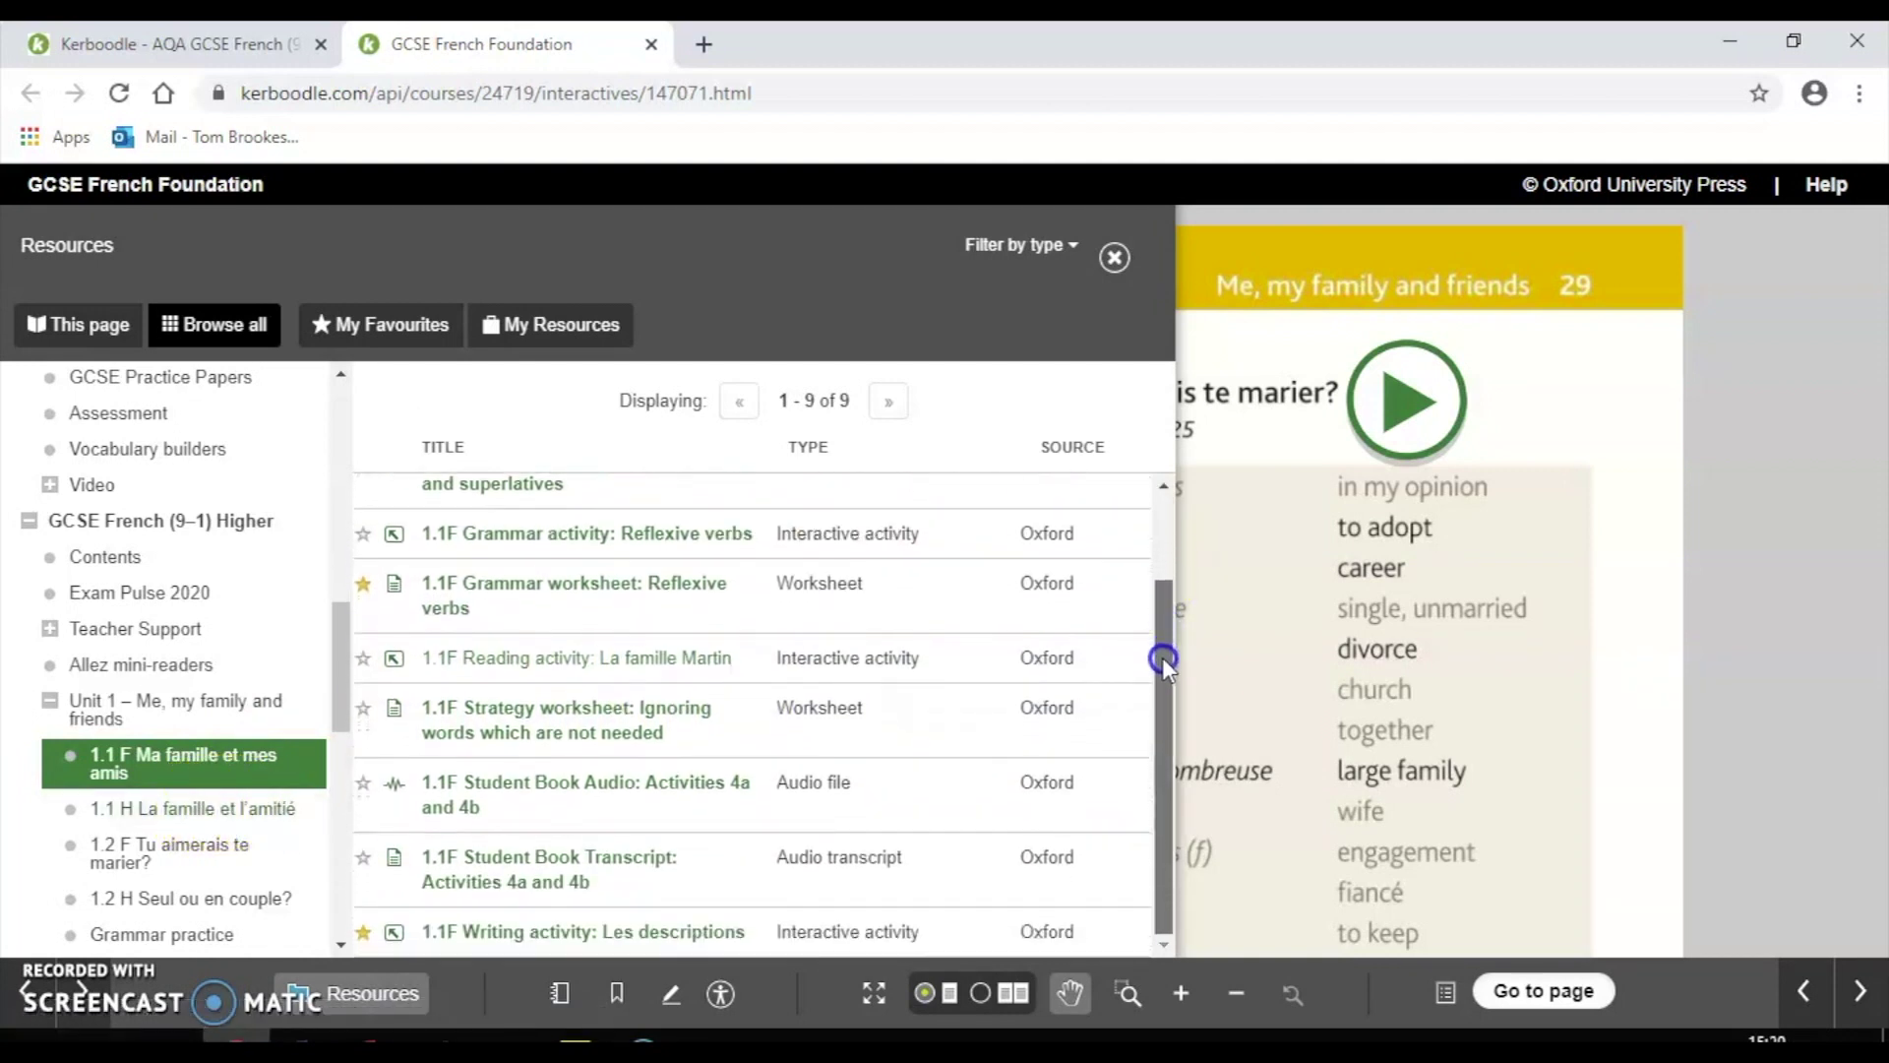
click(228, 805)
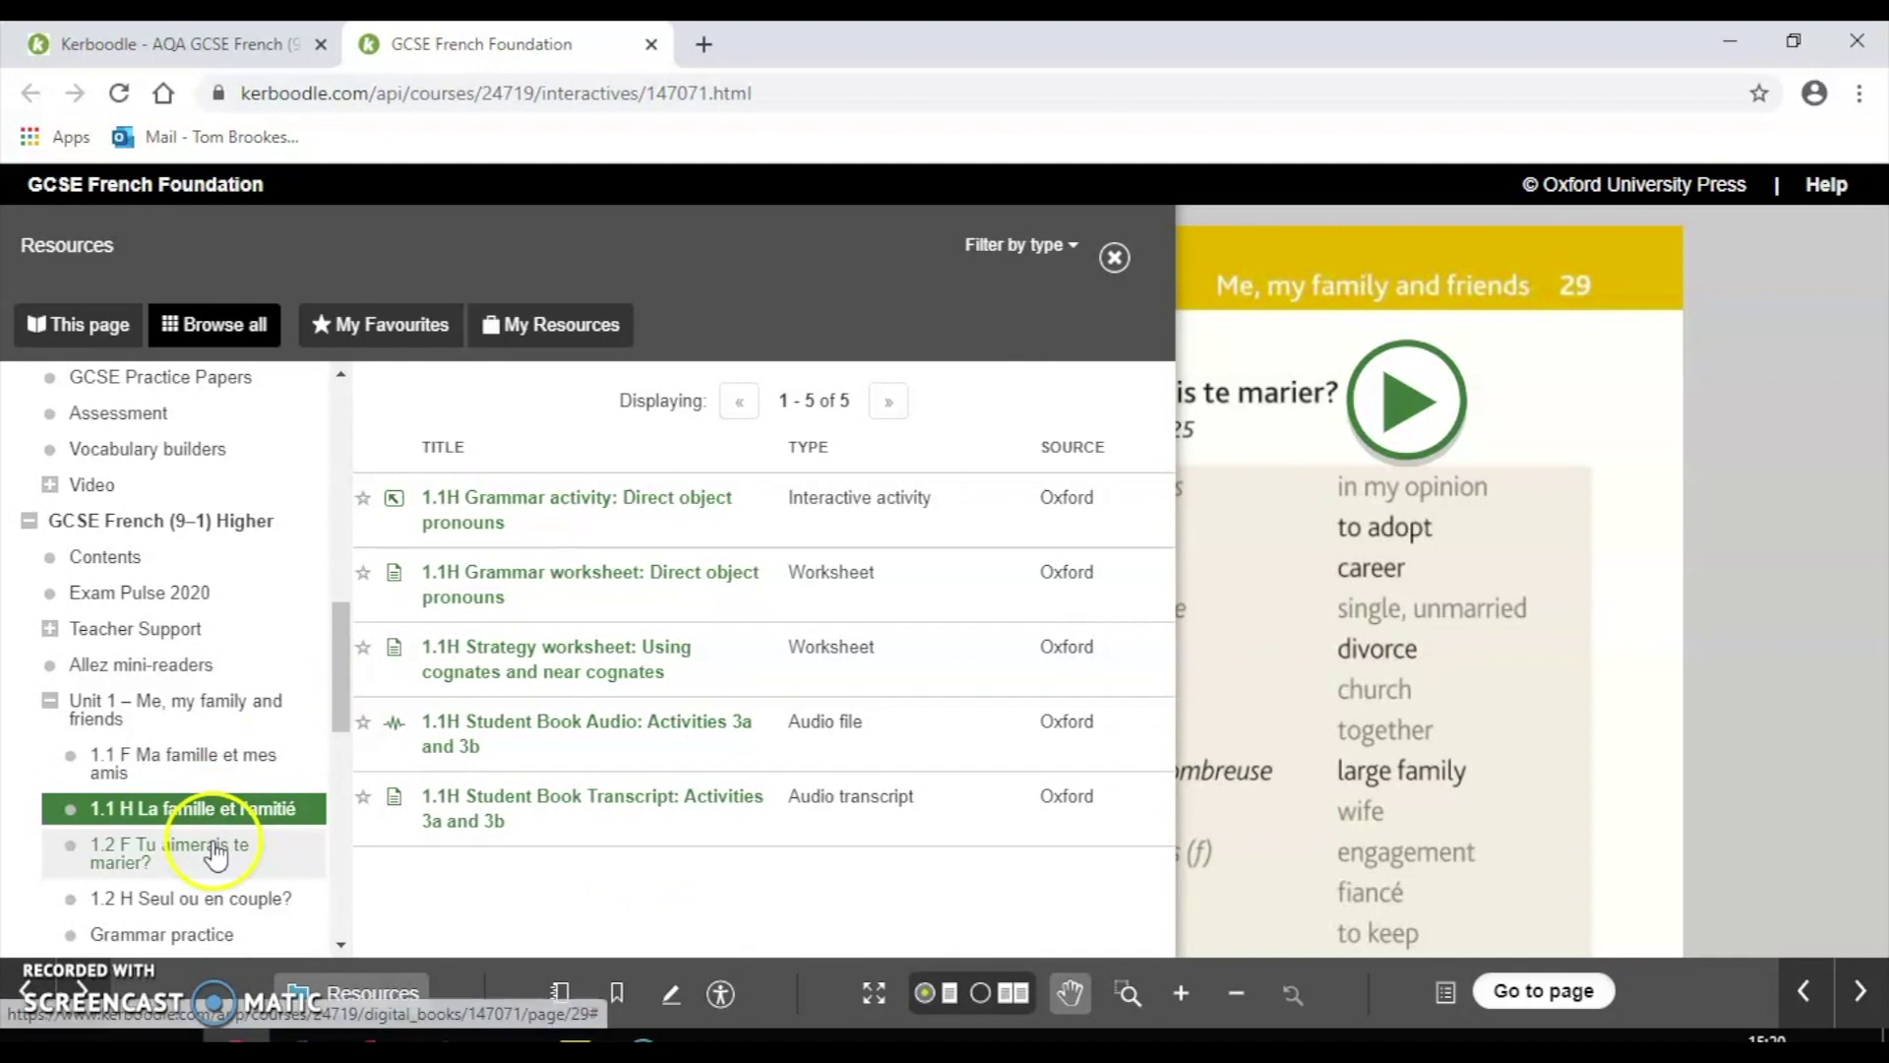
click(214, 852)
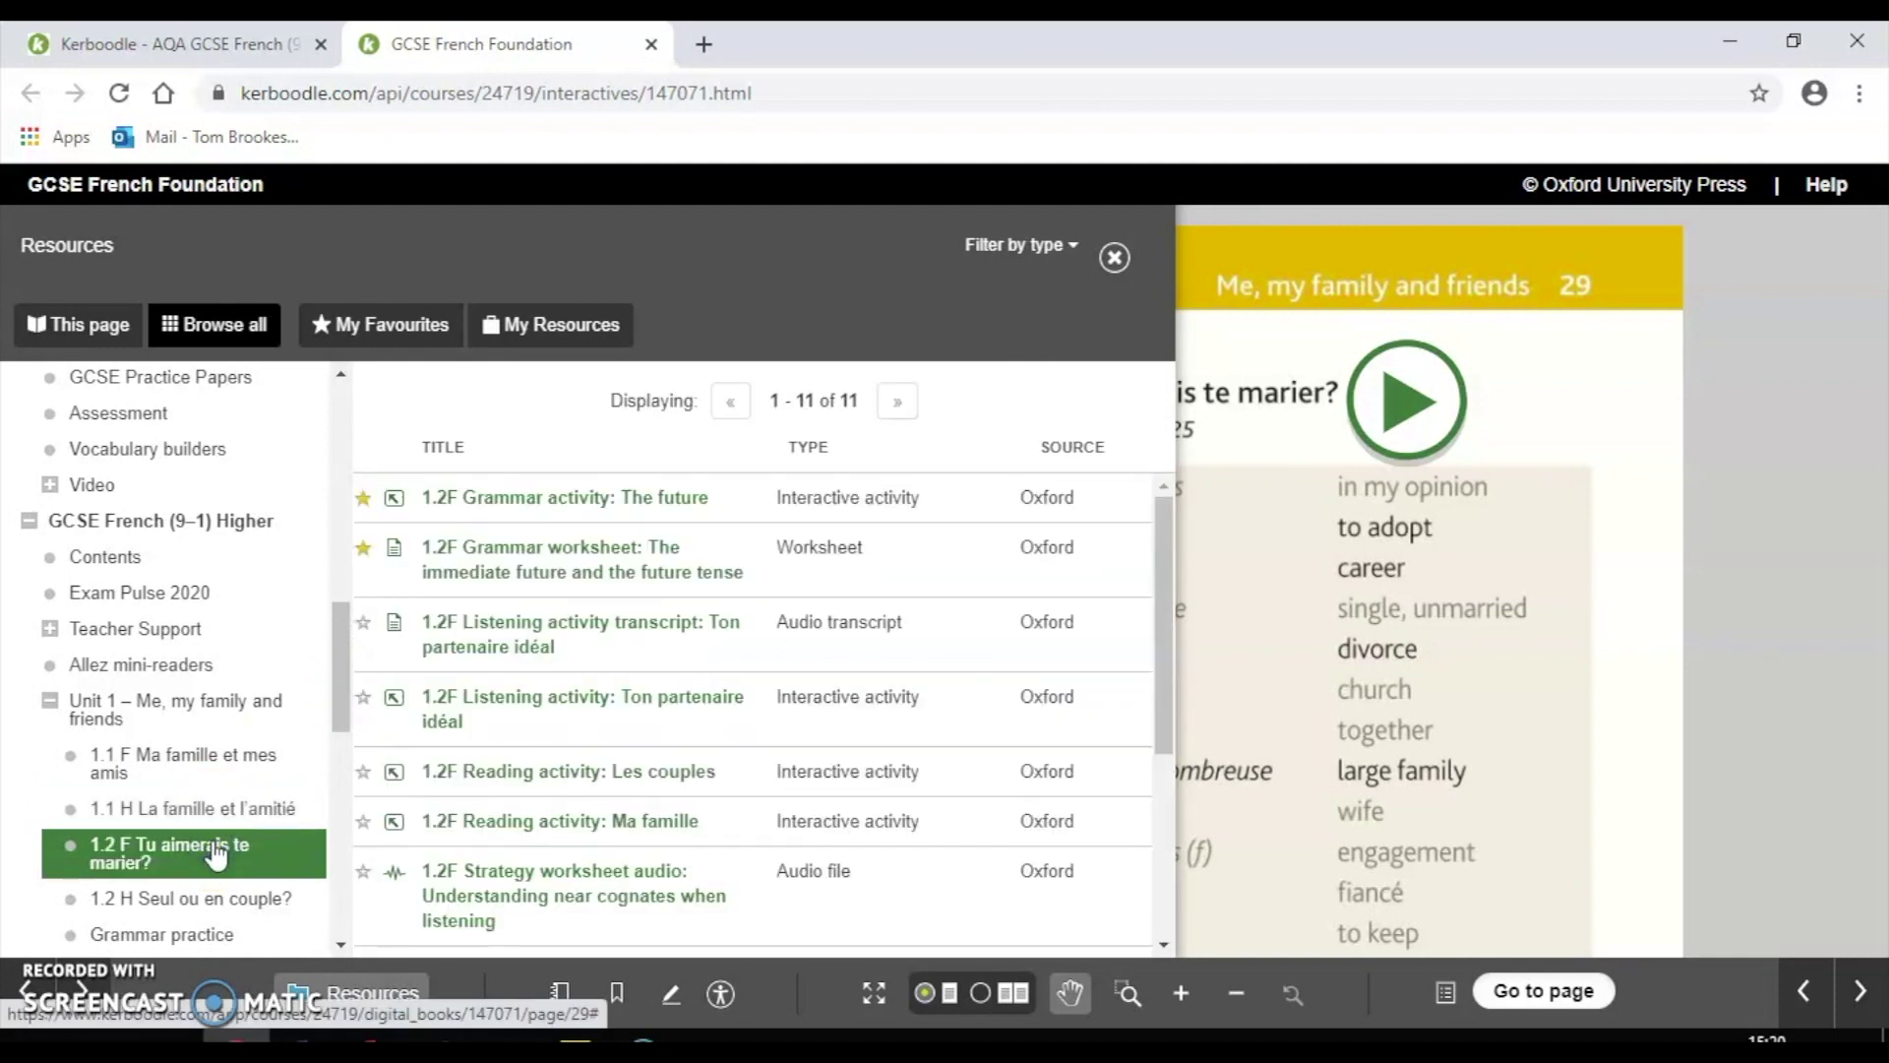
Open the 1.2F Listening activity: Ton partenaire idéal and preview Inès's first answer choices
click(527, 700)
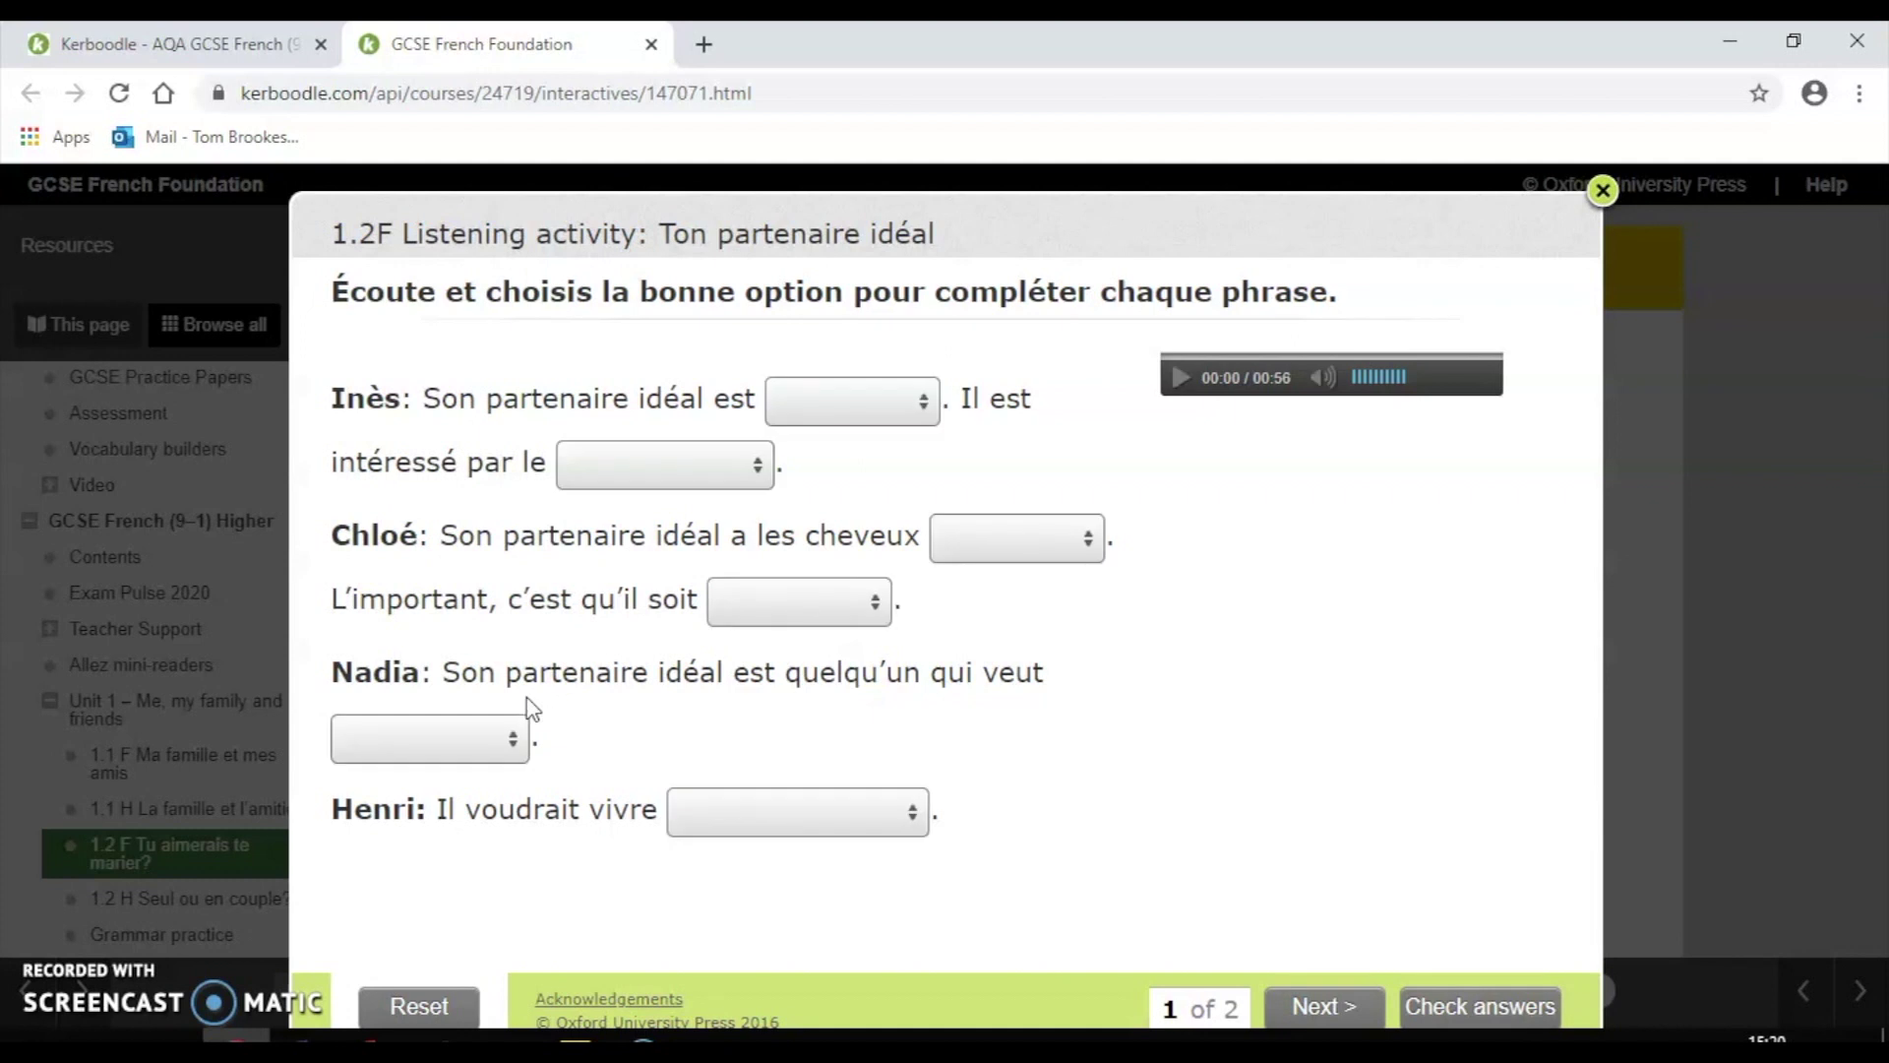
click(925, 427)
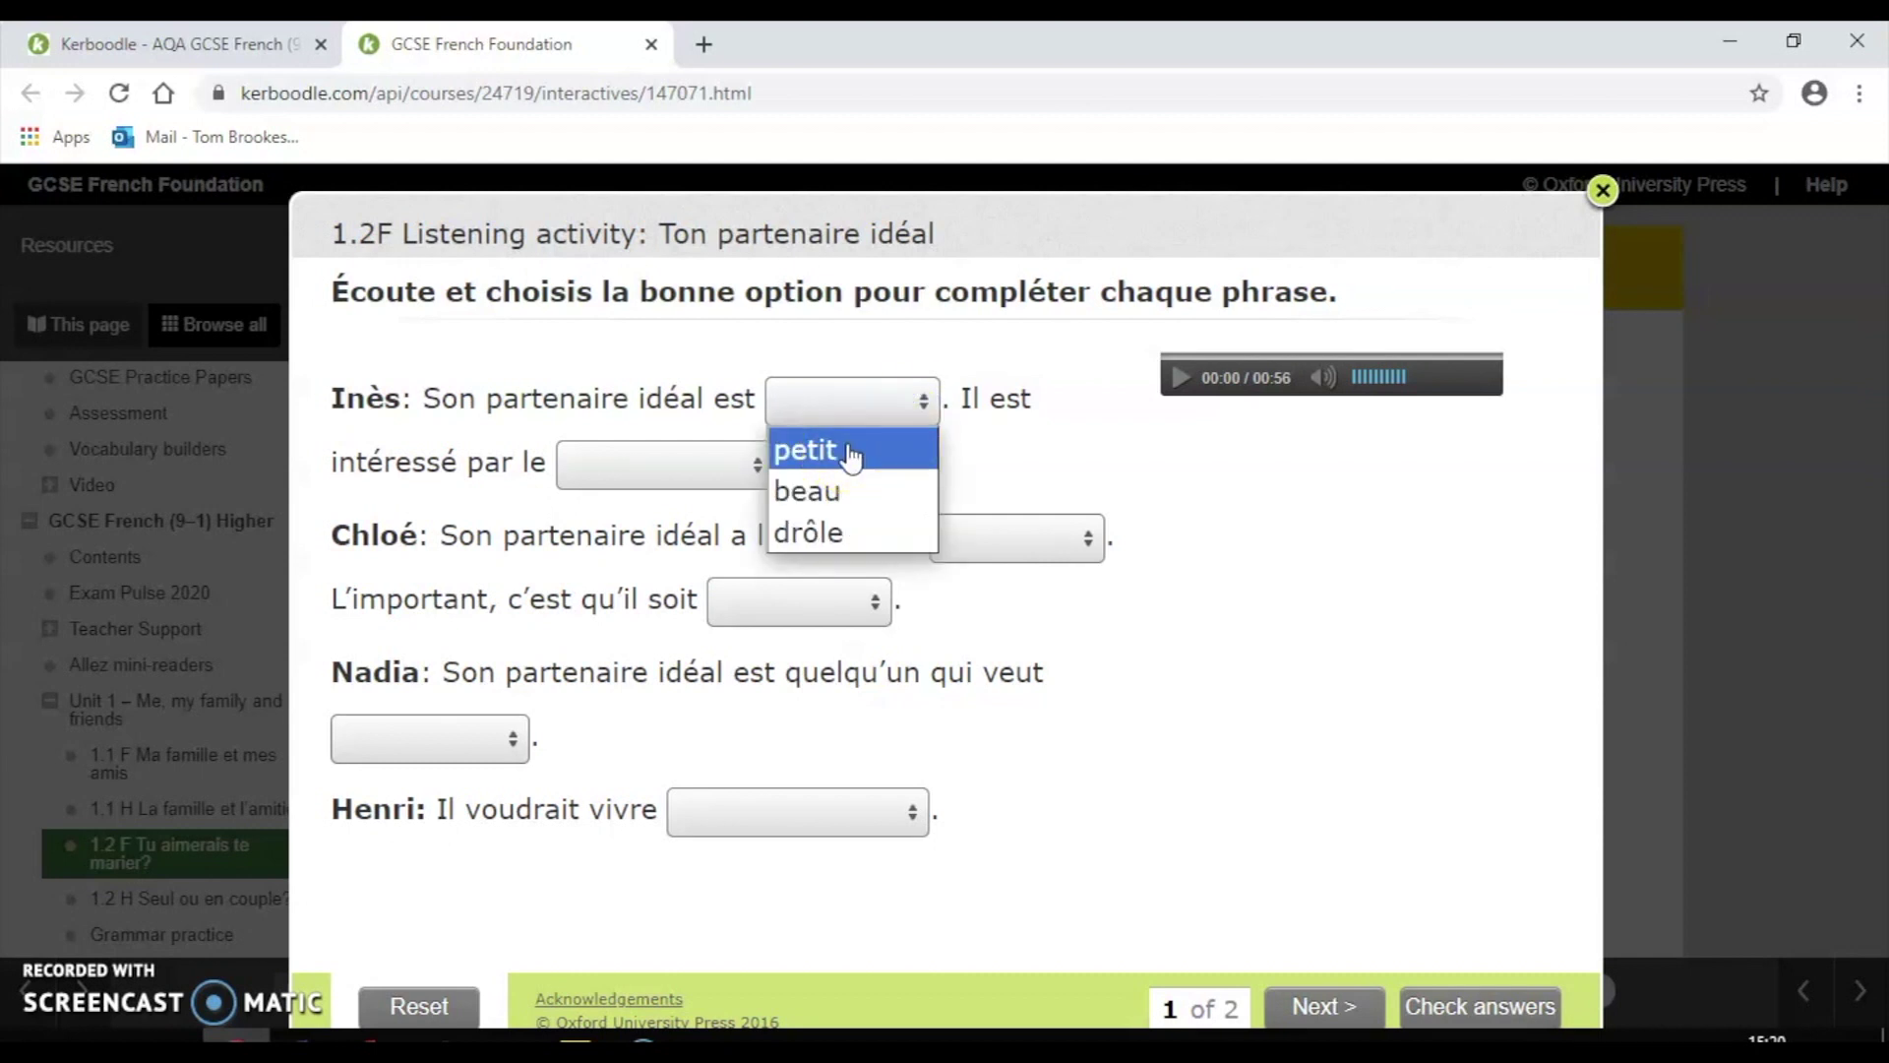
click(1126, 448)
Play, pause and rewind the listening audio, then answer Inès's first gap with 'beau'
click(1172, 384)
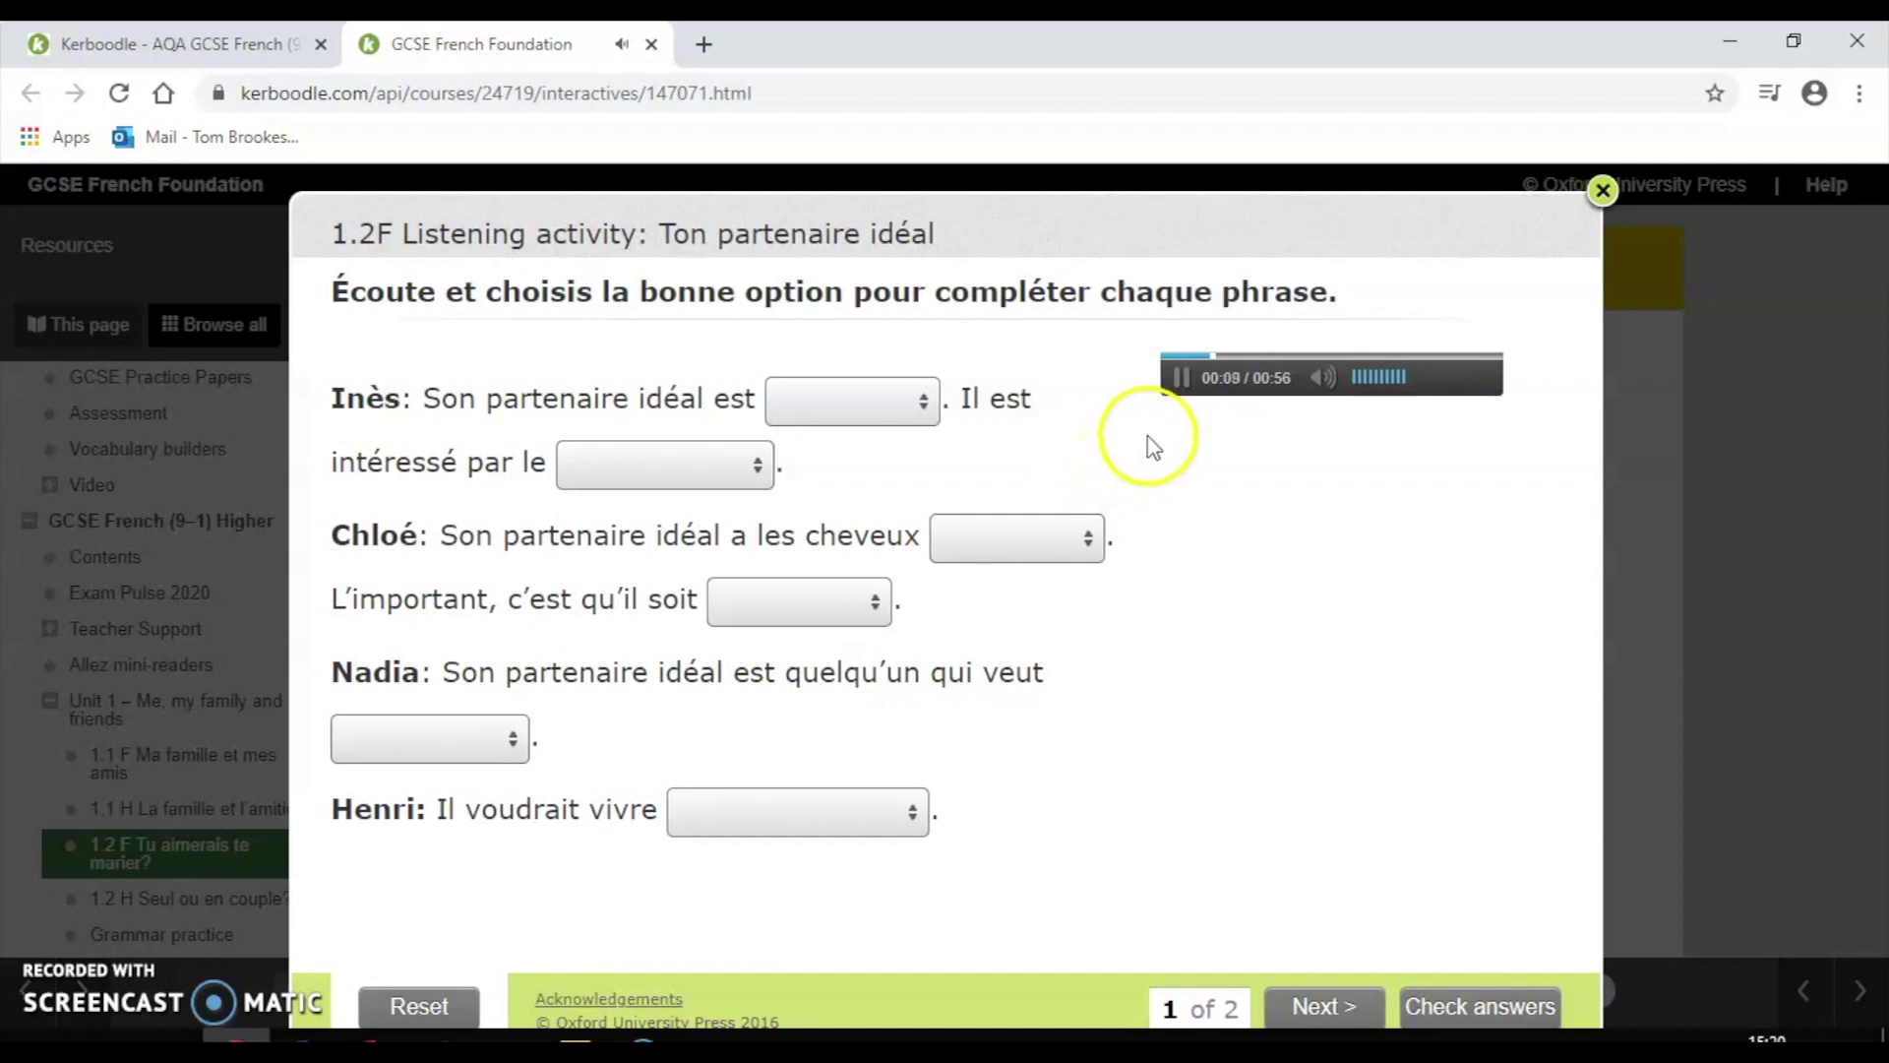
click(1179, 377)
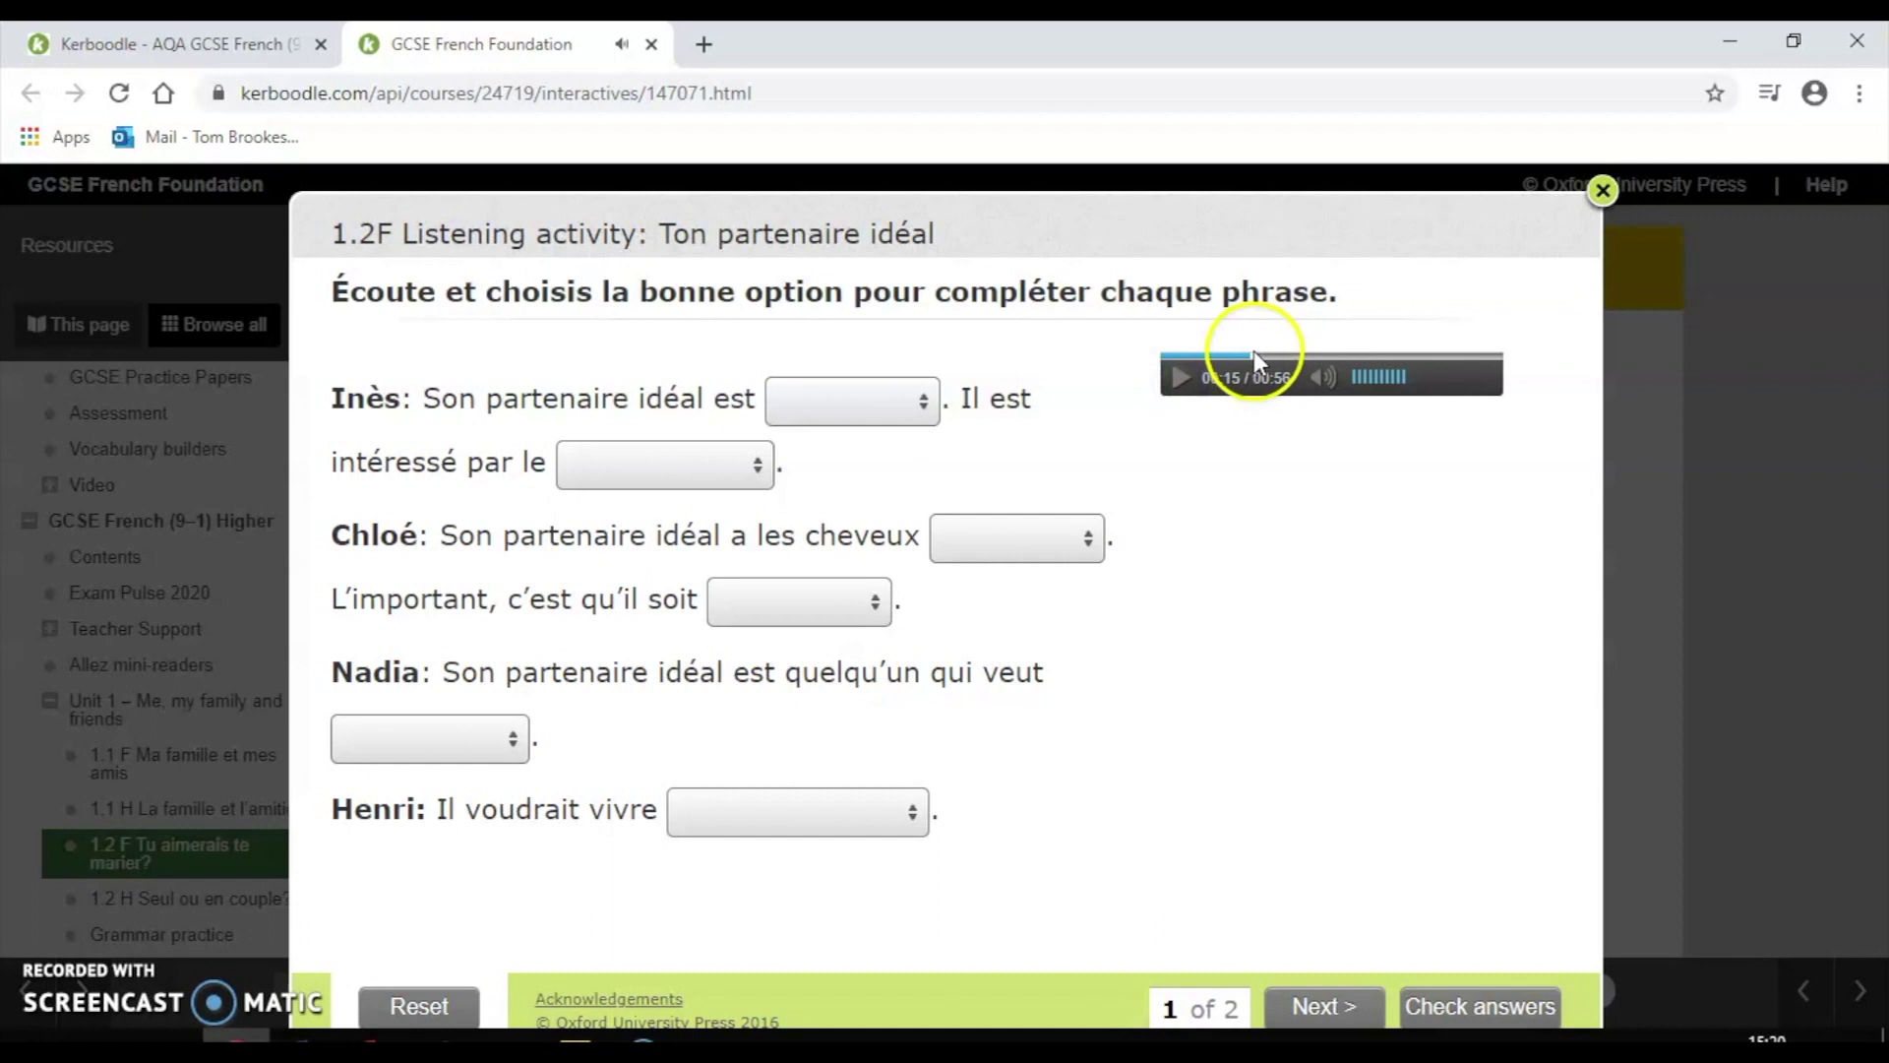
click(1220, 351)
drag(1212, 346, 1178, 360)
click(923, 413)
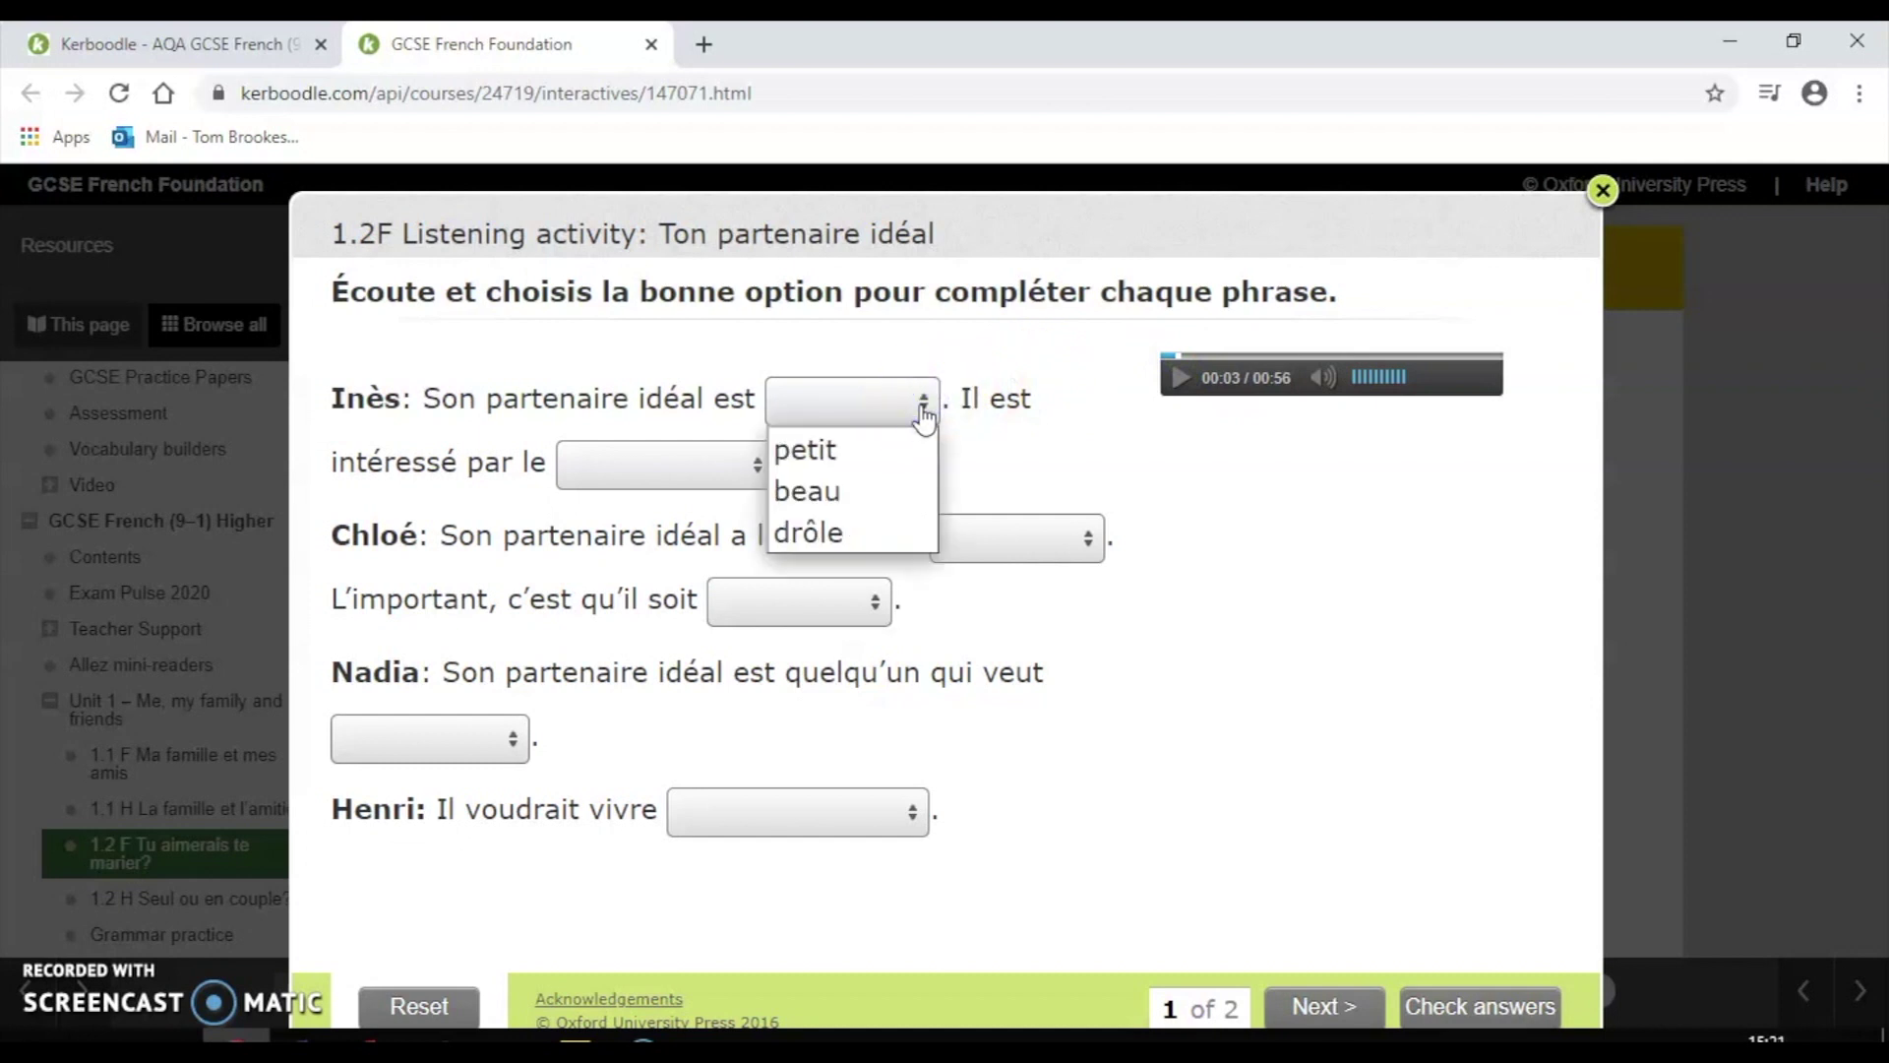
click(865, 492)
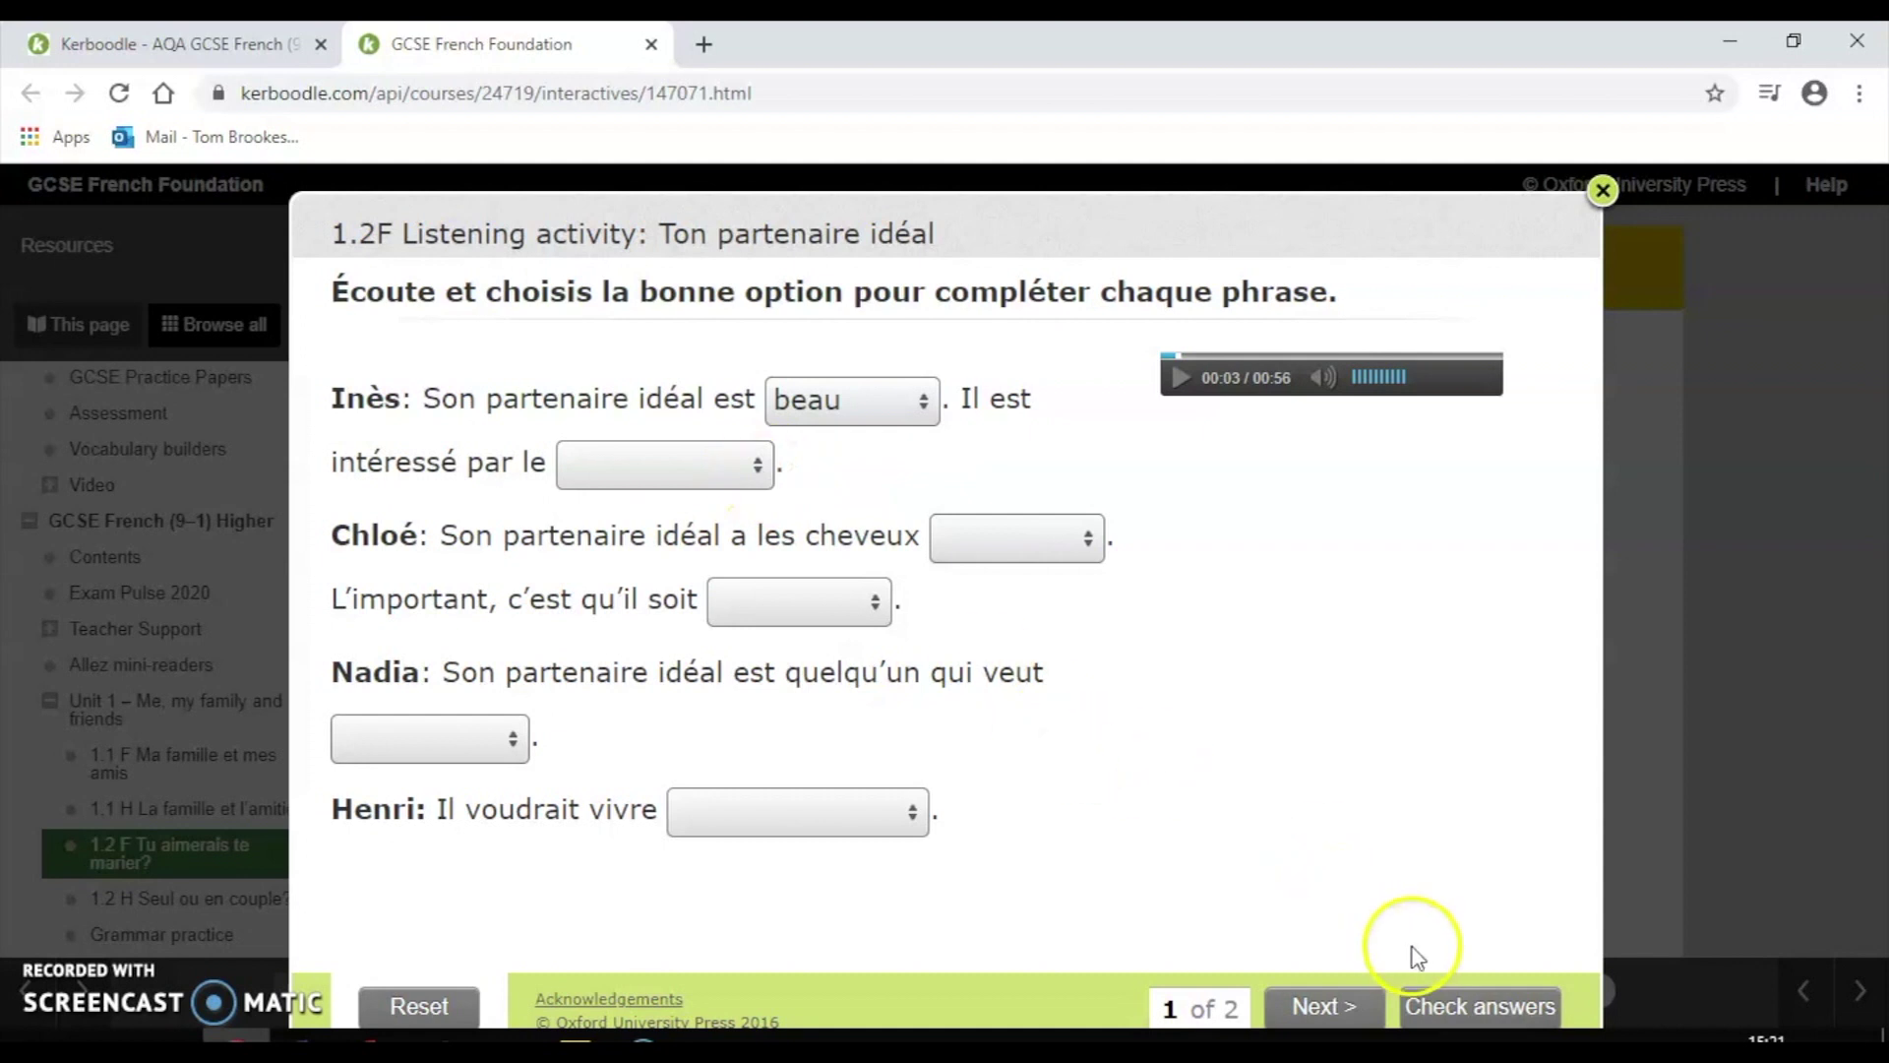
Check the listening answers (1 out of 6), reset them, and close the activity and resources panel
click(1433, 1004)
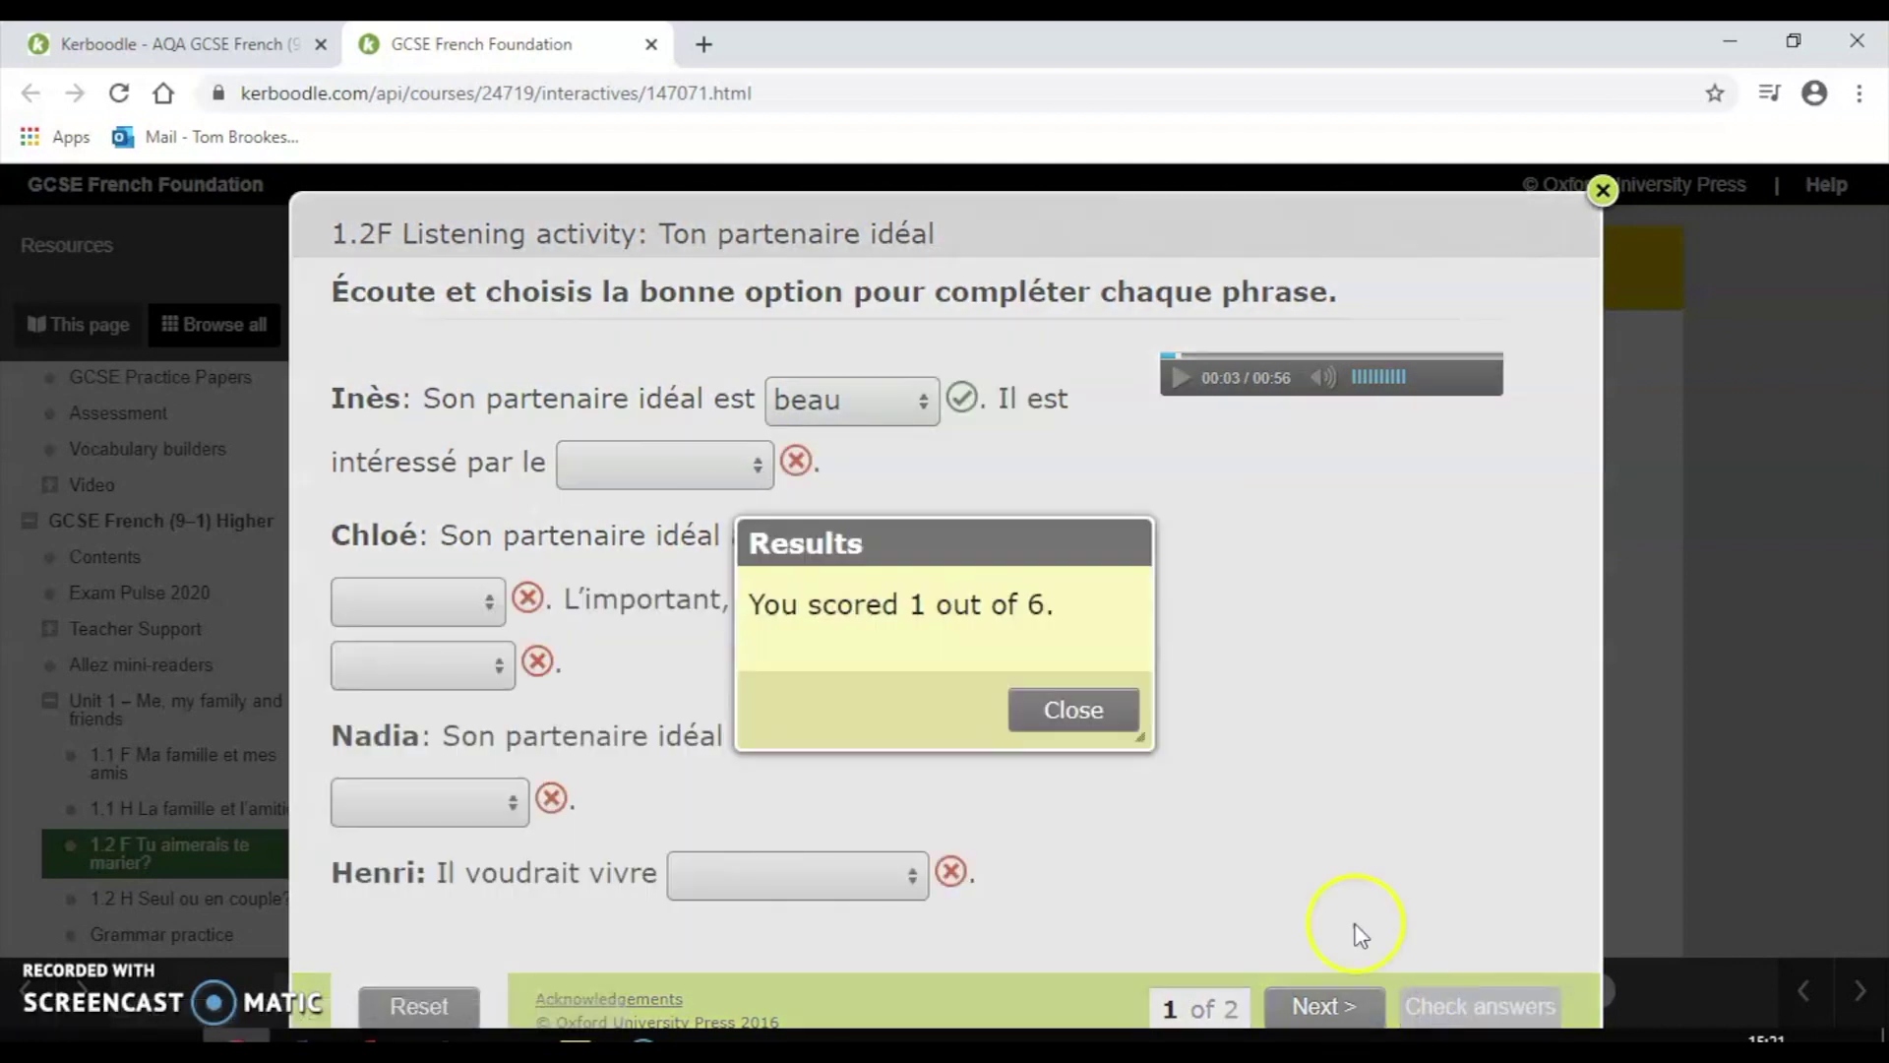
click(1083, 712)
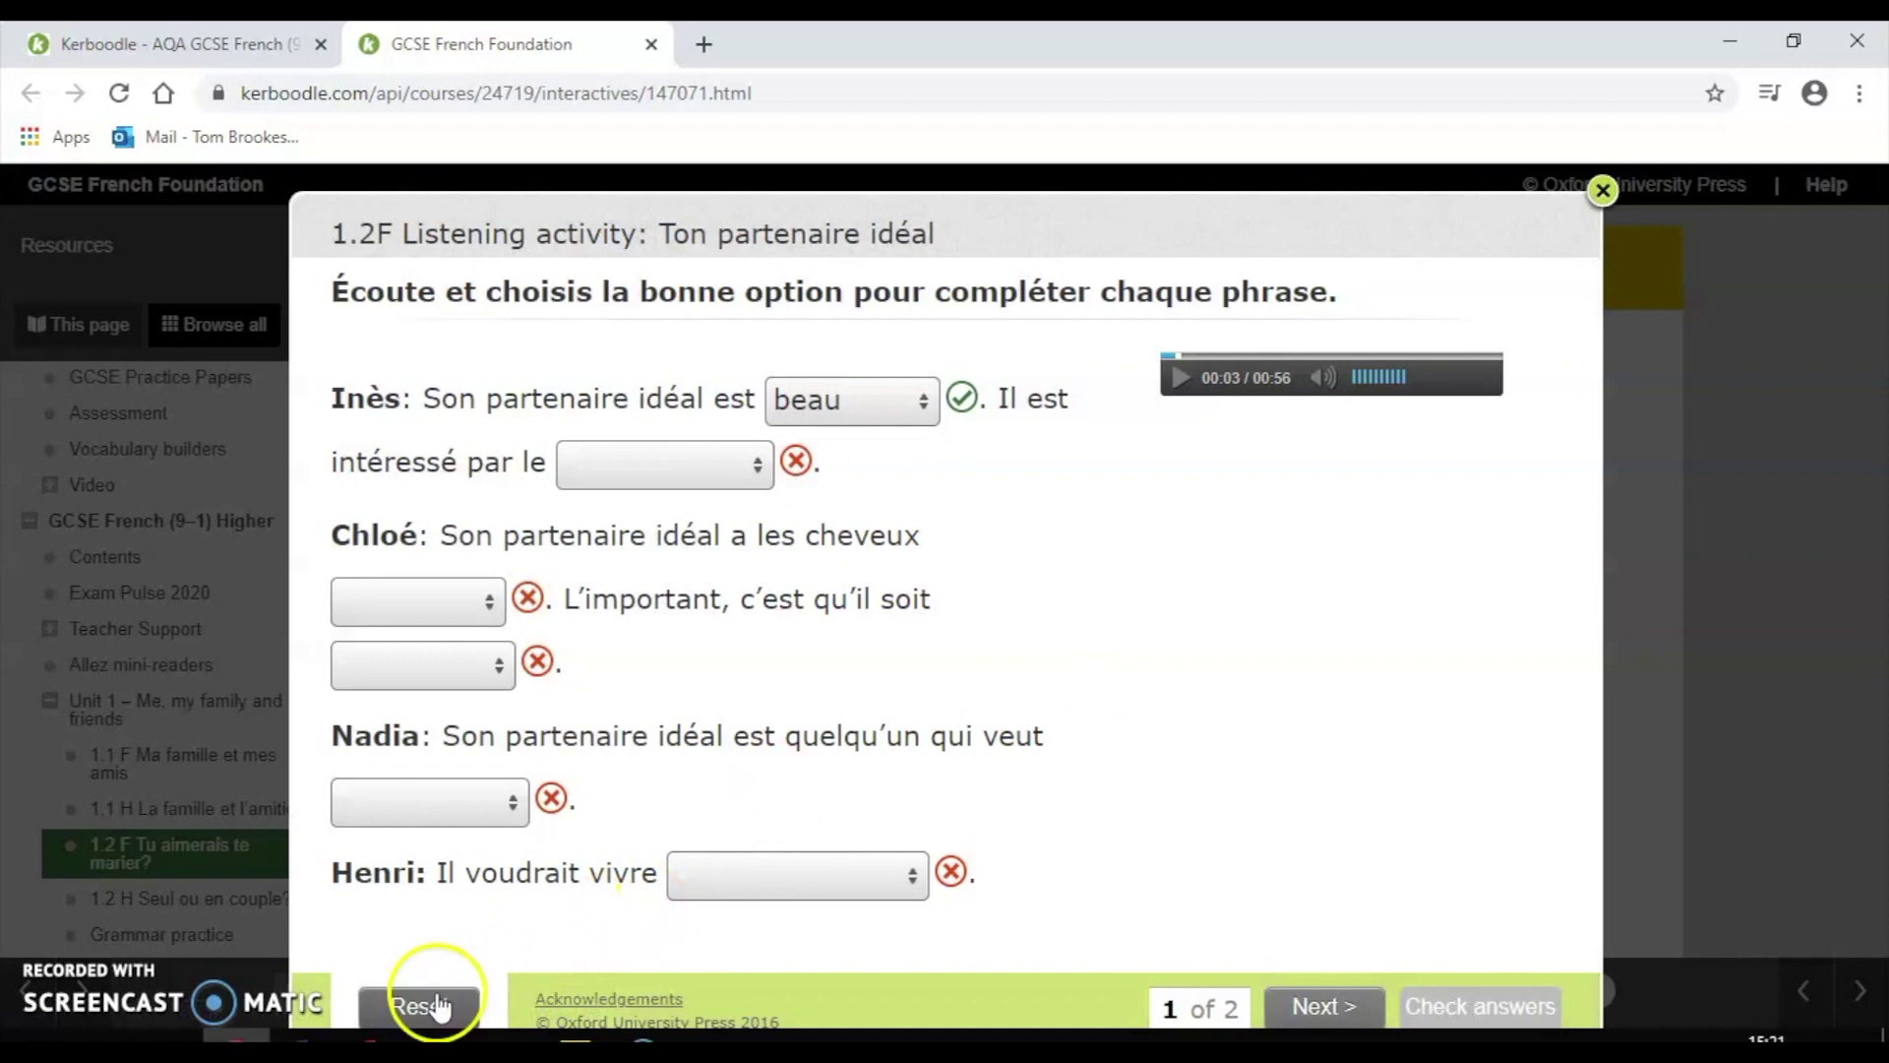
click(438, 1006)
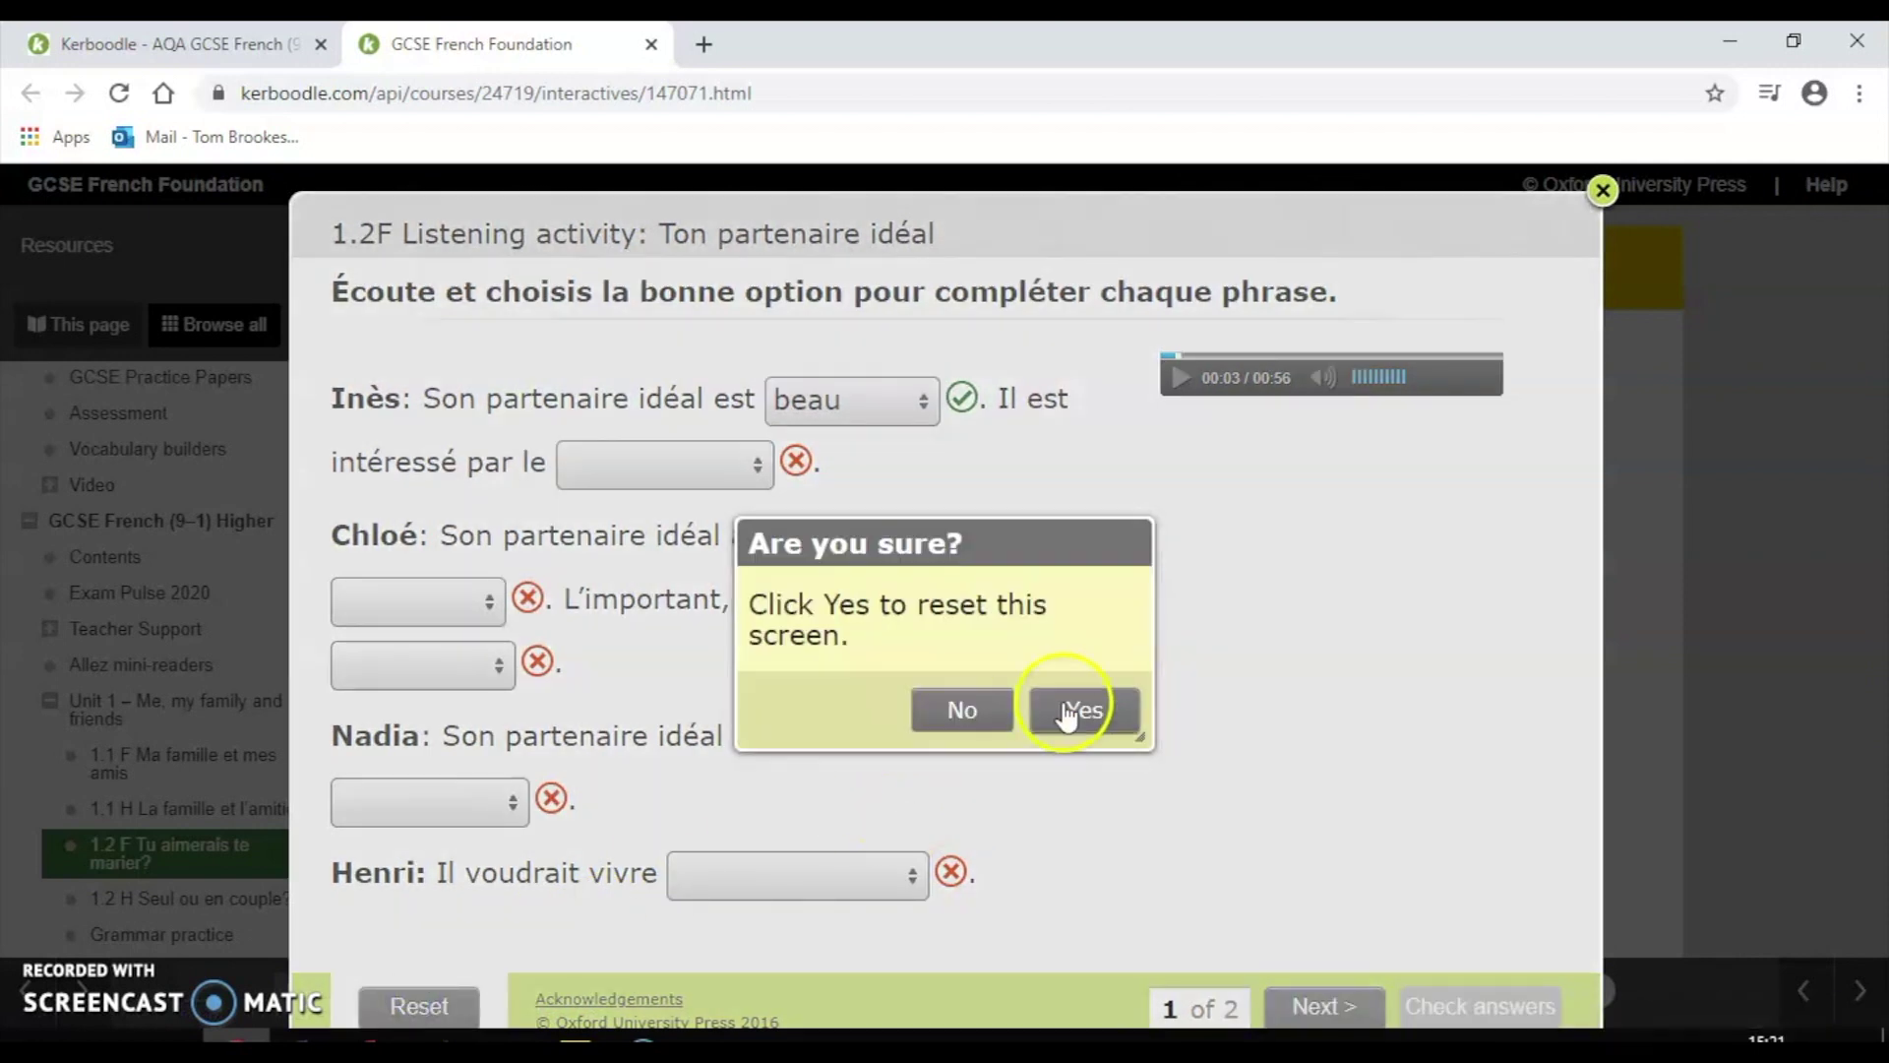
click(1067, 710)
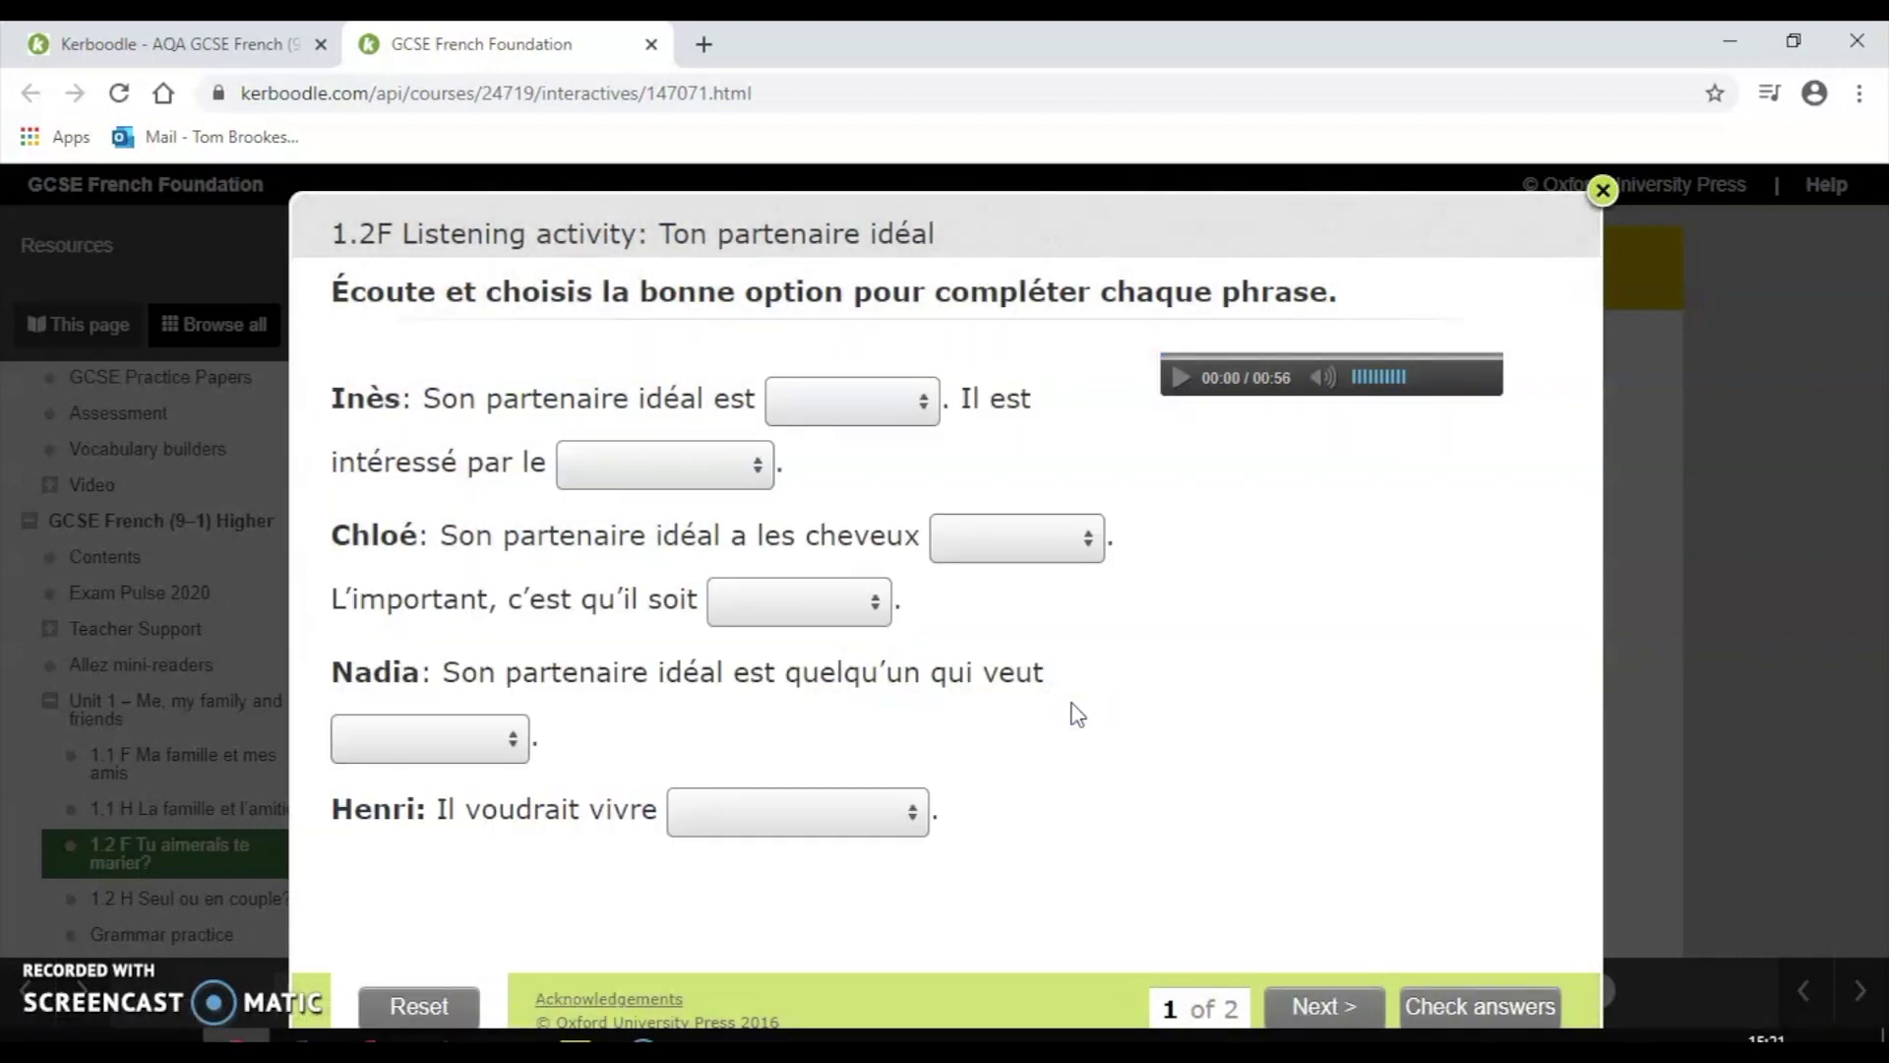
click(1601, 191)
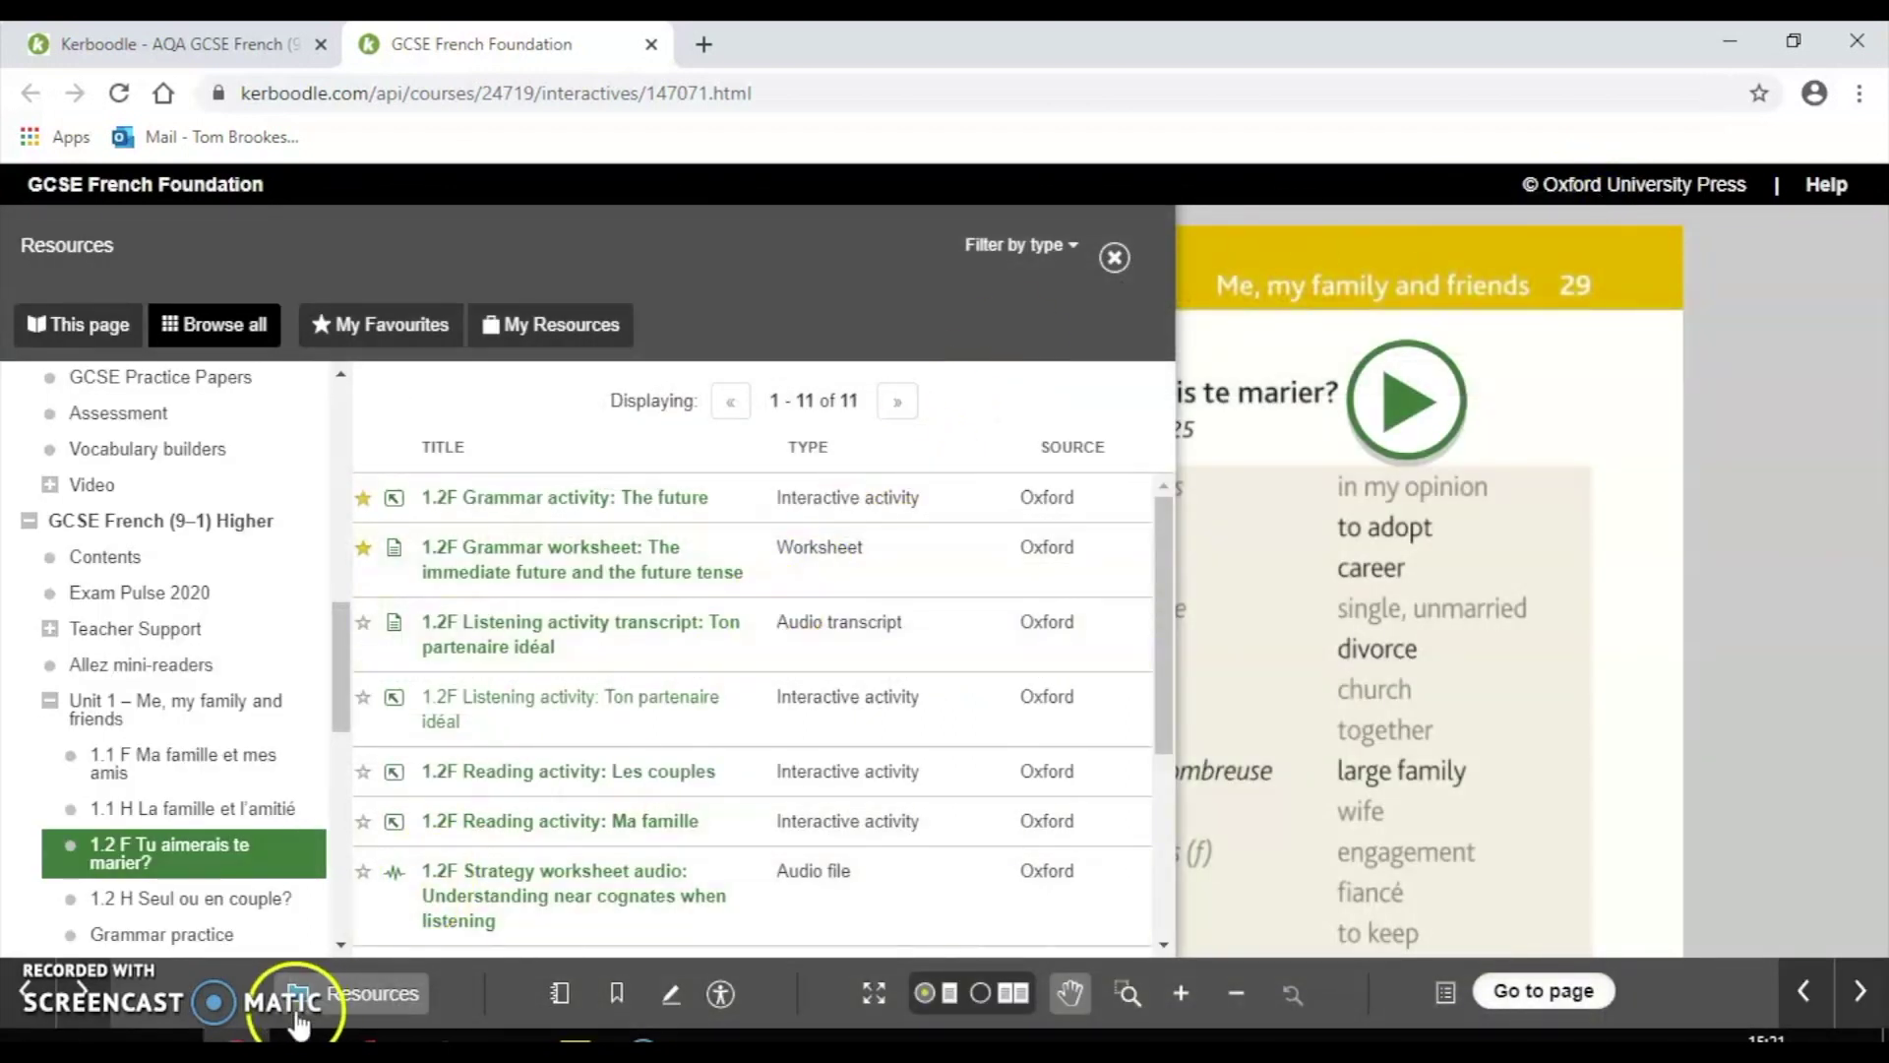
click(1114, 257)
Page back through the Foundation book from page 29 to page 23
drag(1659, 697, 1499, 892)
click(1804, 991)
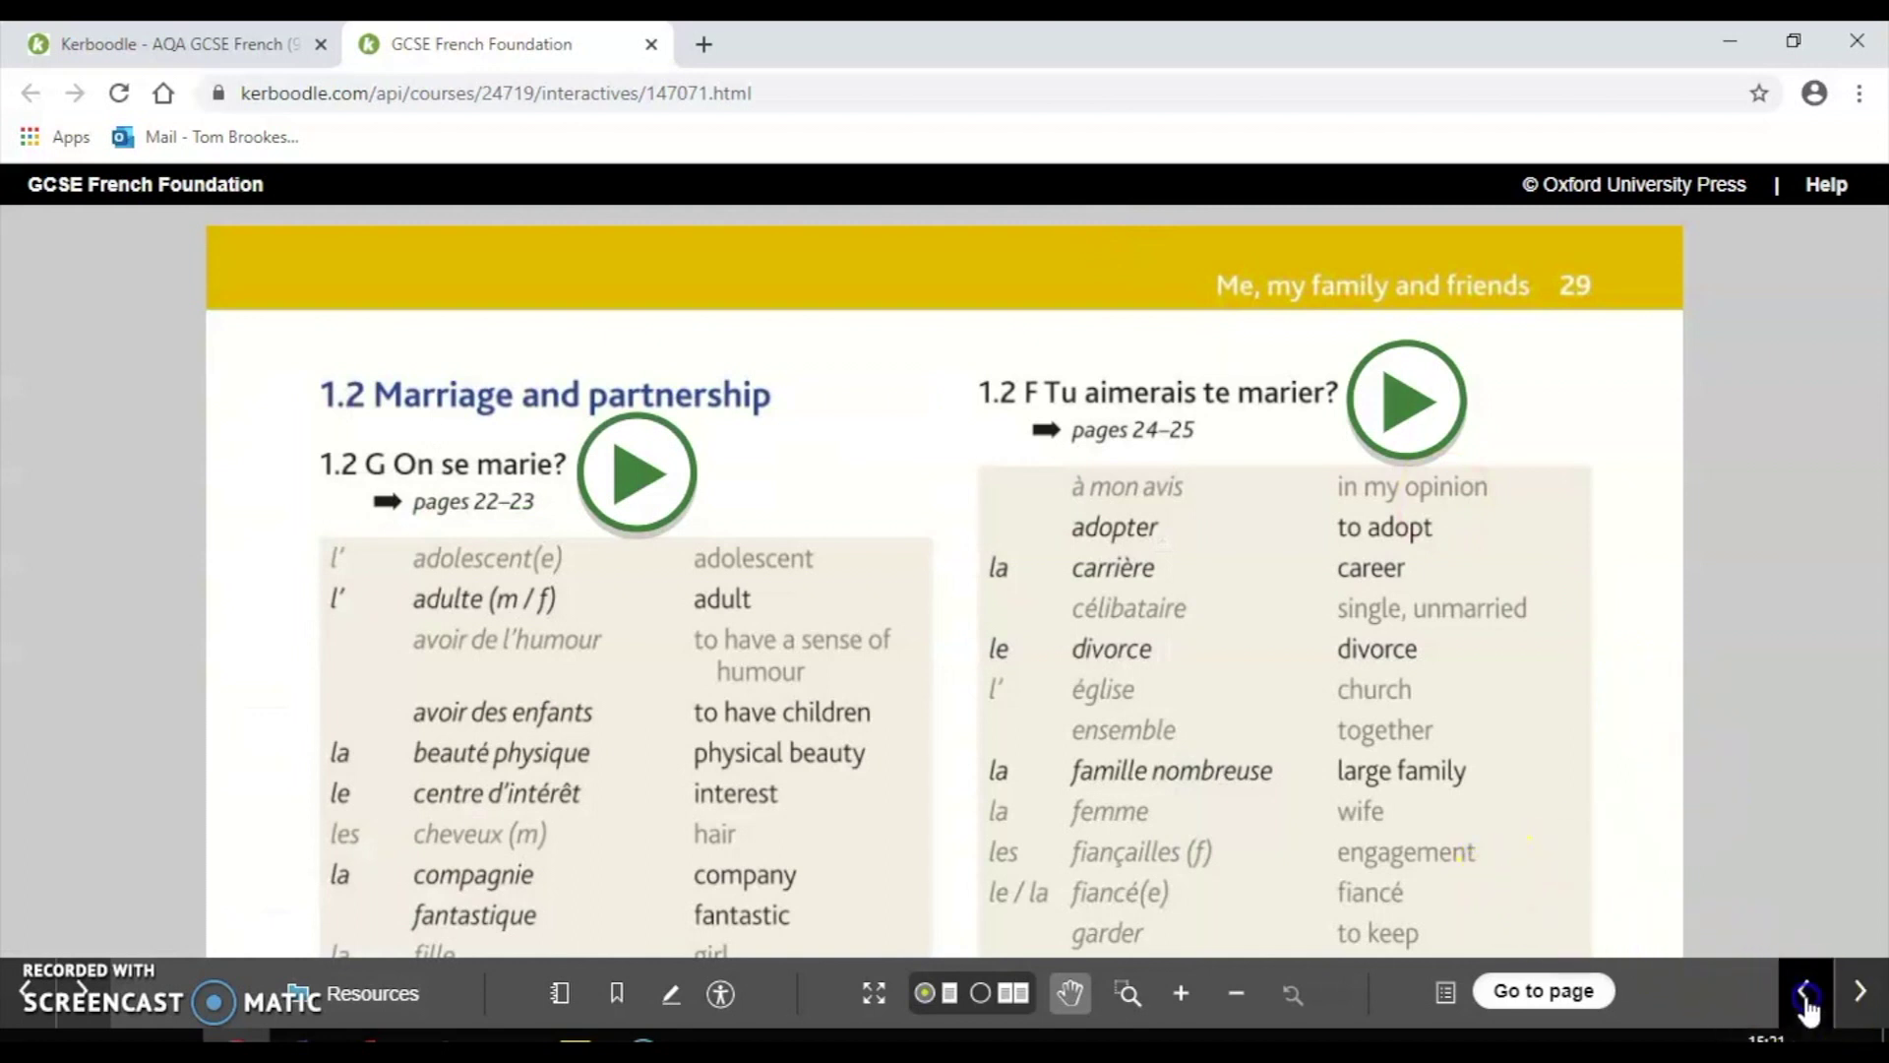
click(1806, 992)
click(1806, 993)
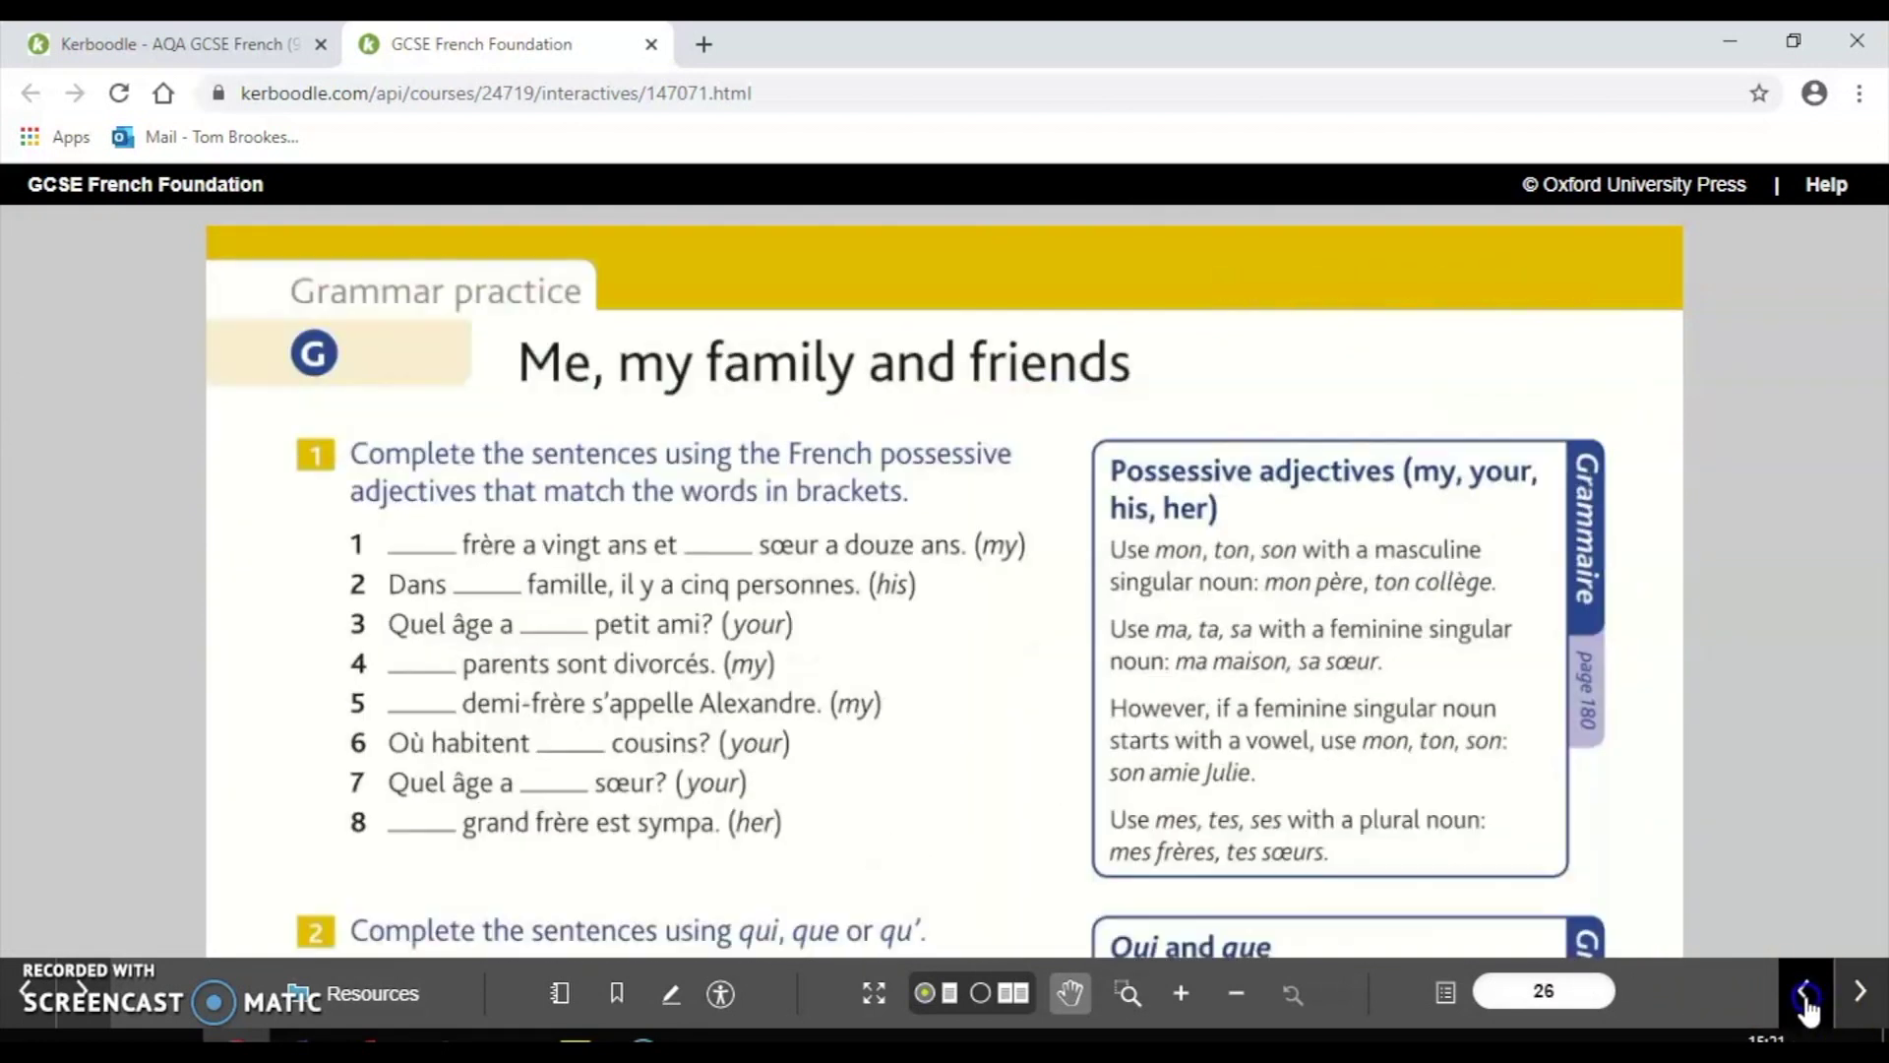
click(1805, 993)
click(1805, 993)
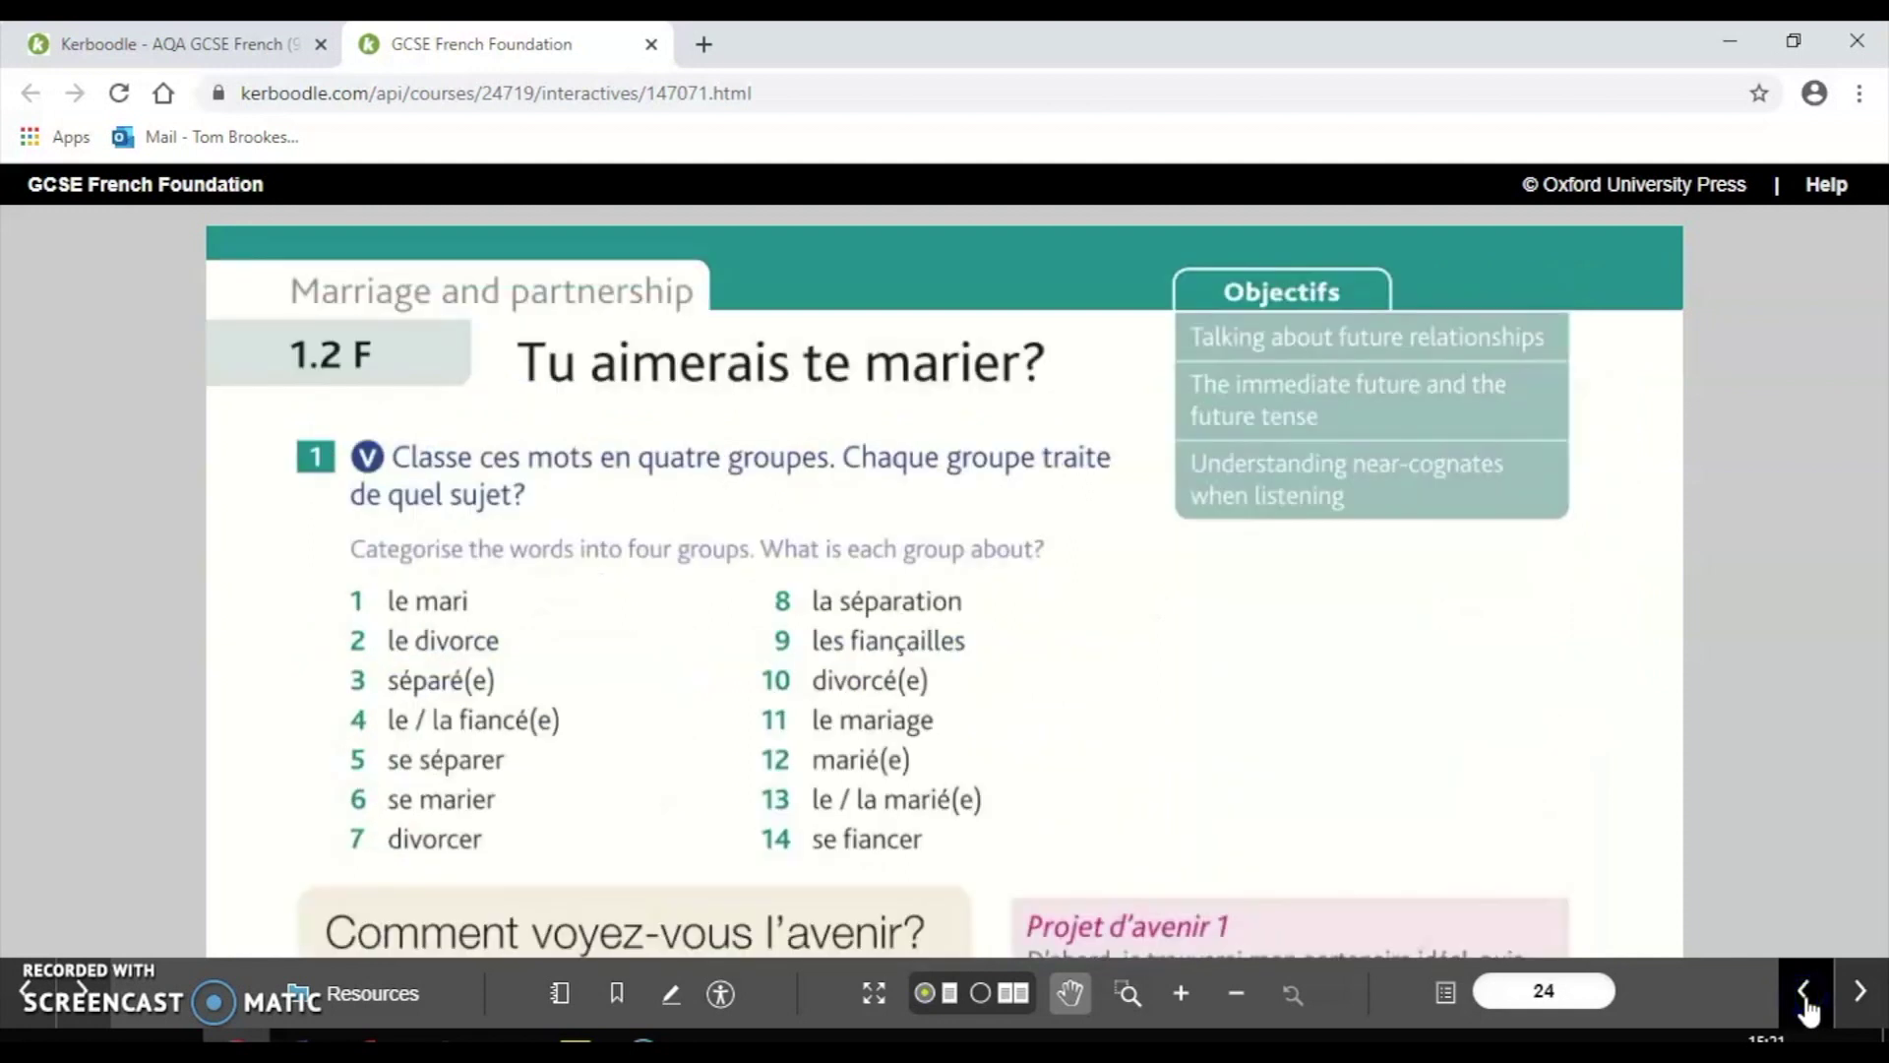
click(1805, 994)
Page forward from page 23 to the Vocabulaire list on page 28
click(1850, 996)
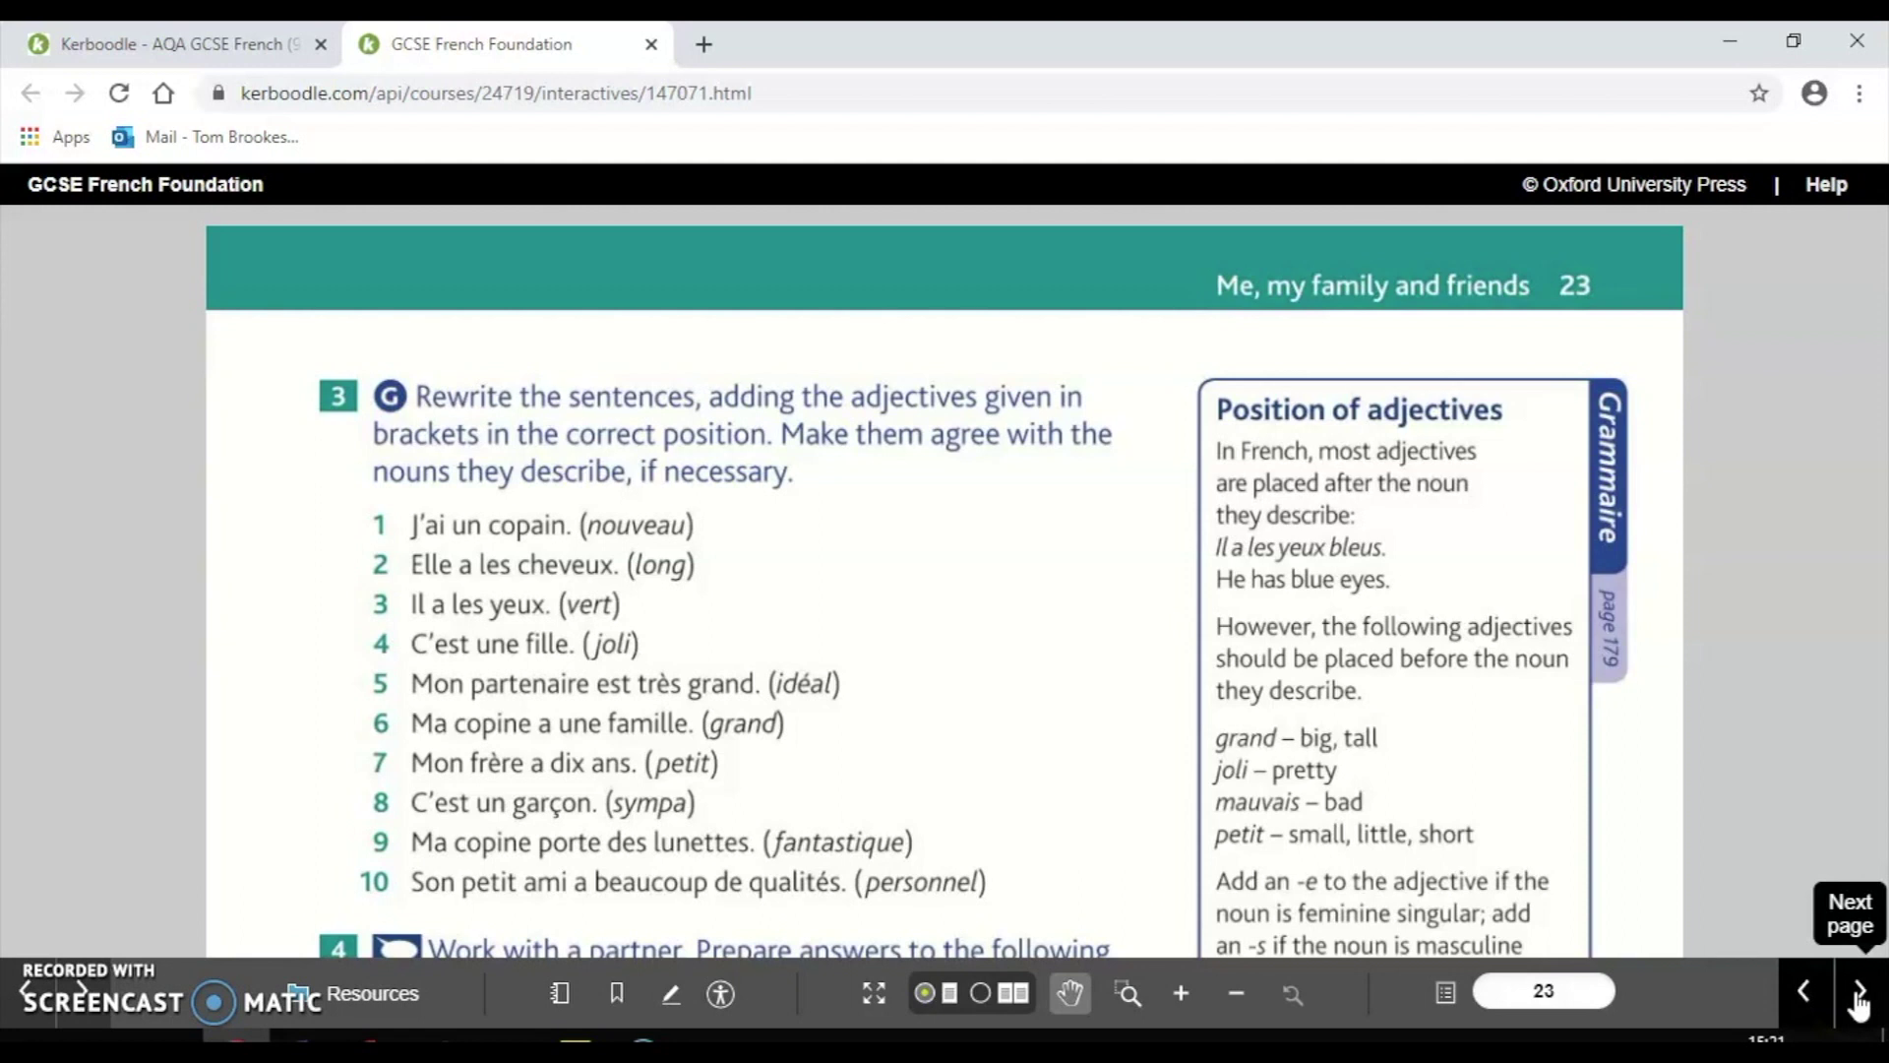
click(1857, 1000)
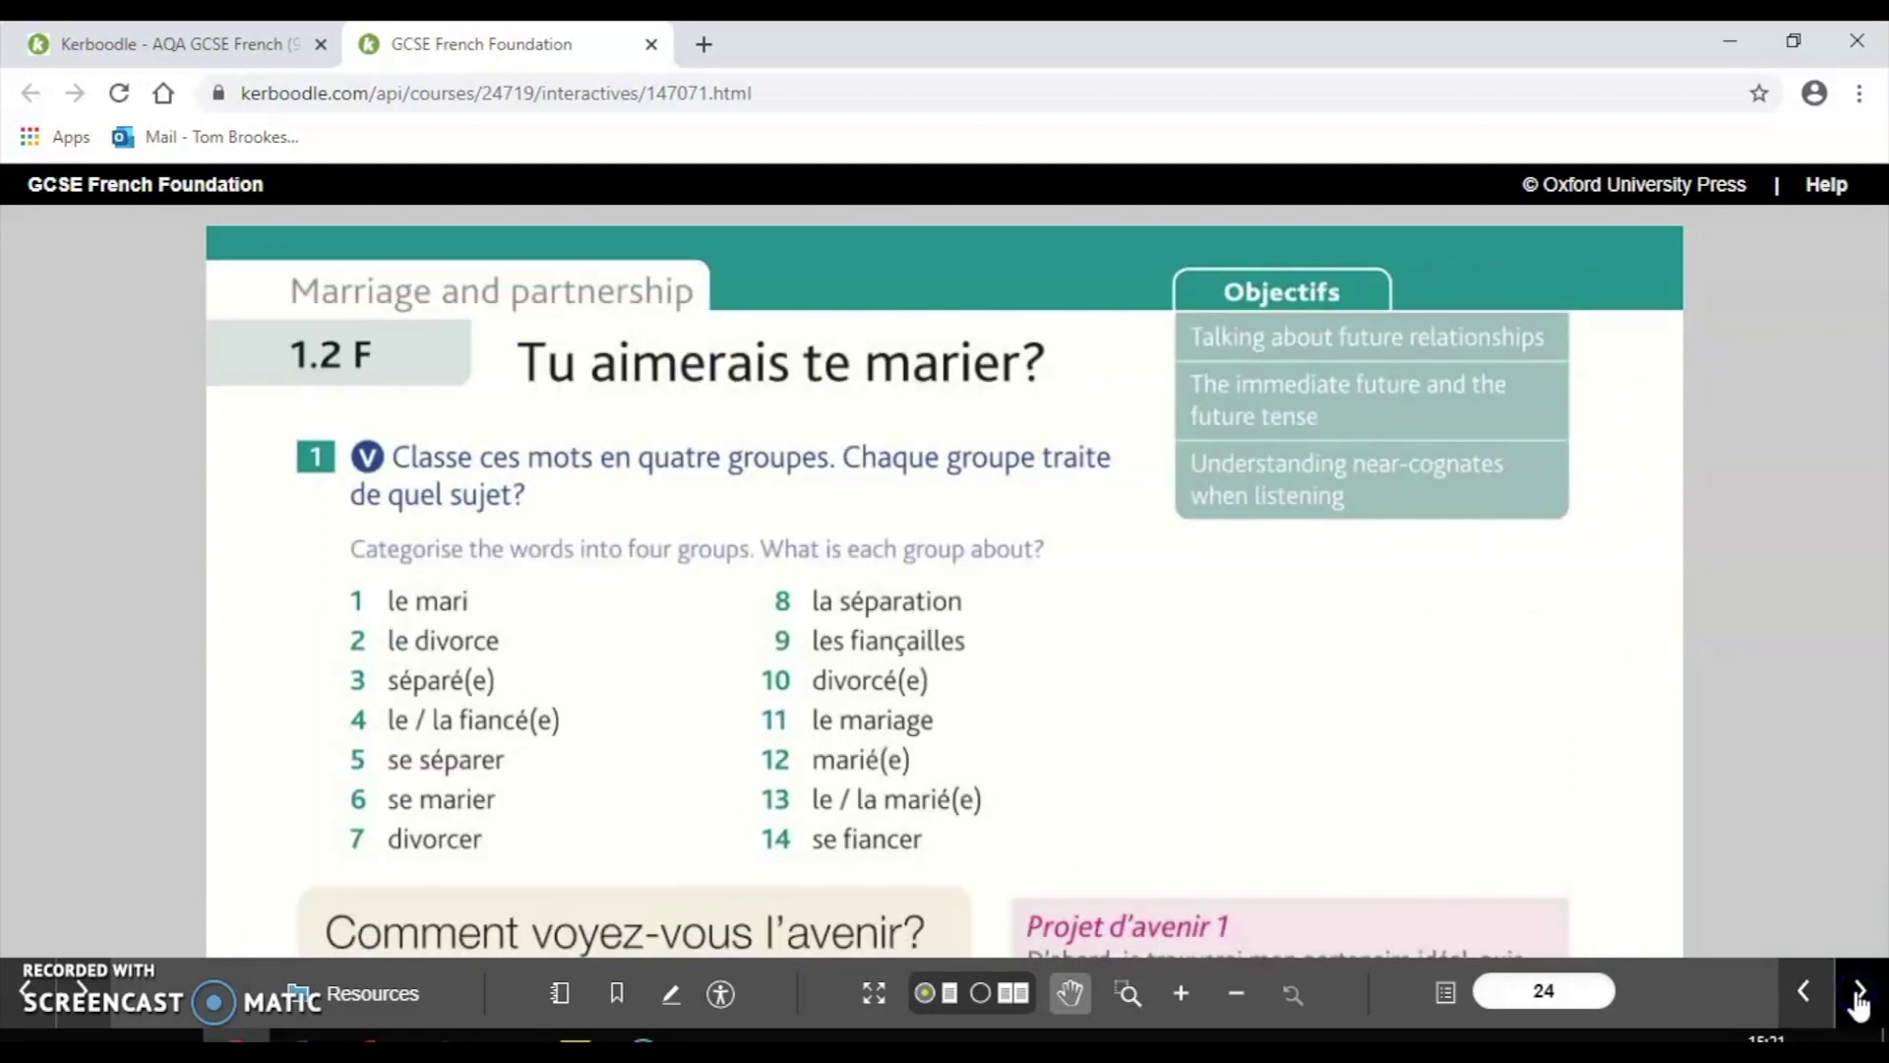
click(1858, 1000)
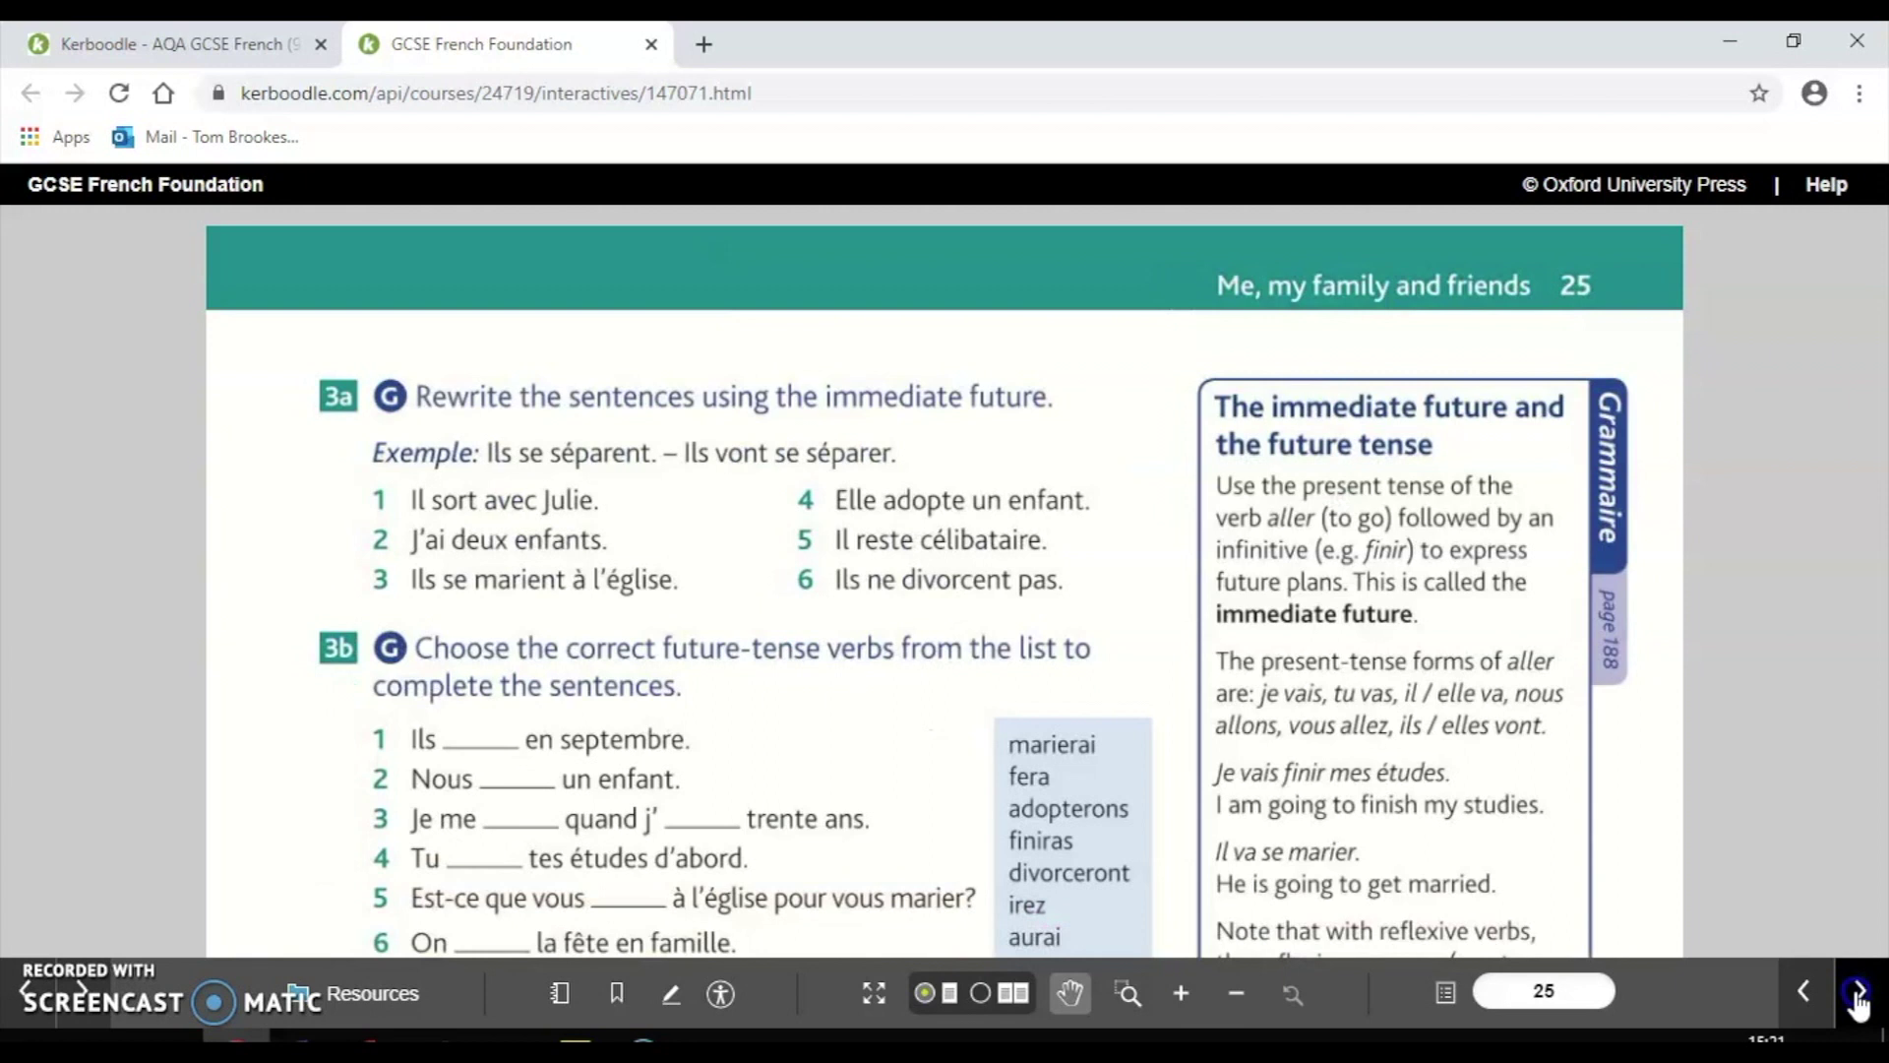
click(1857, 1000)
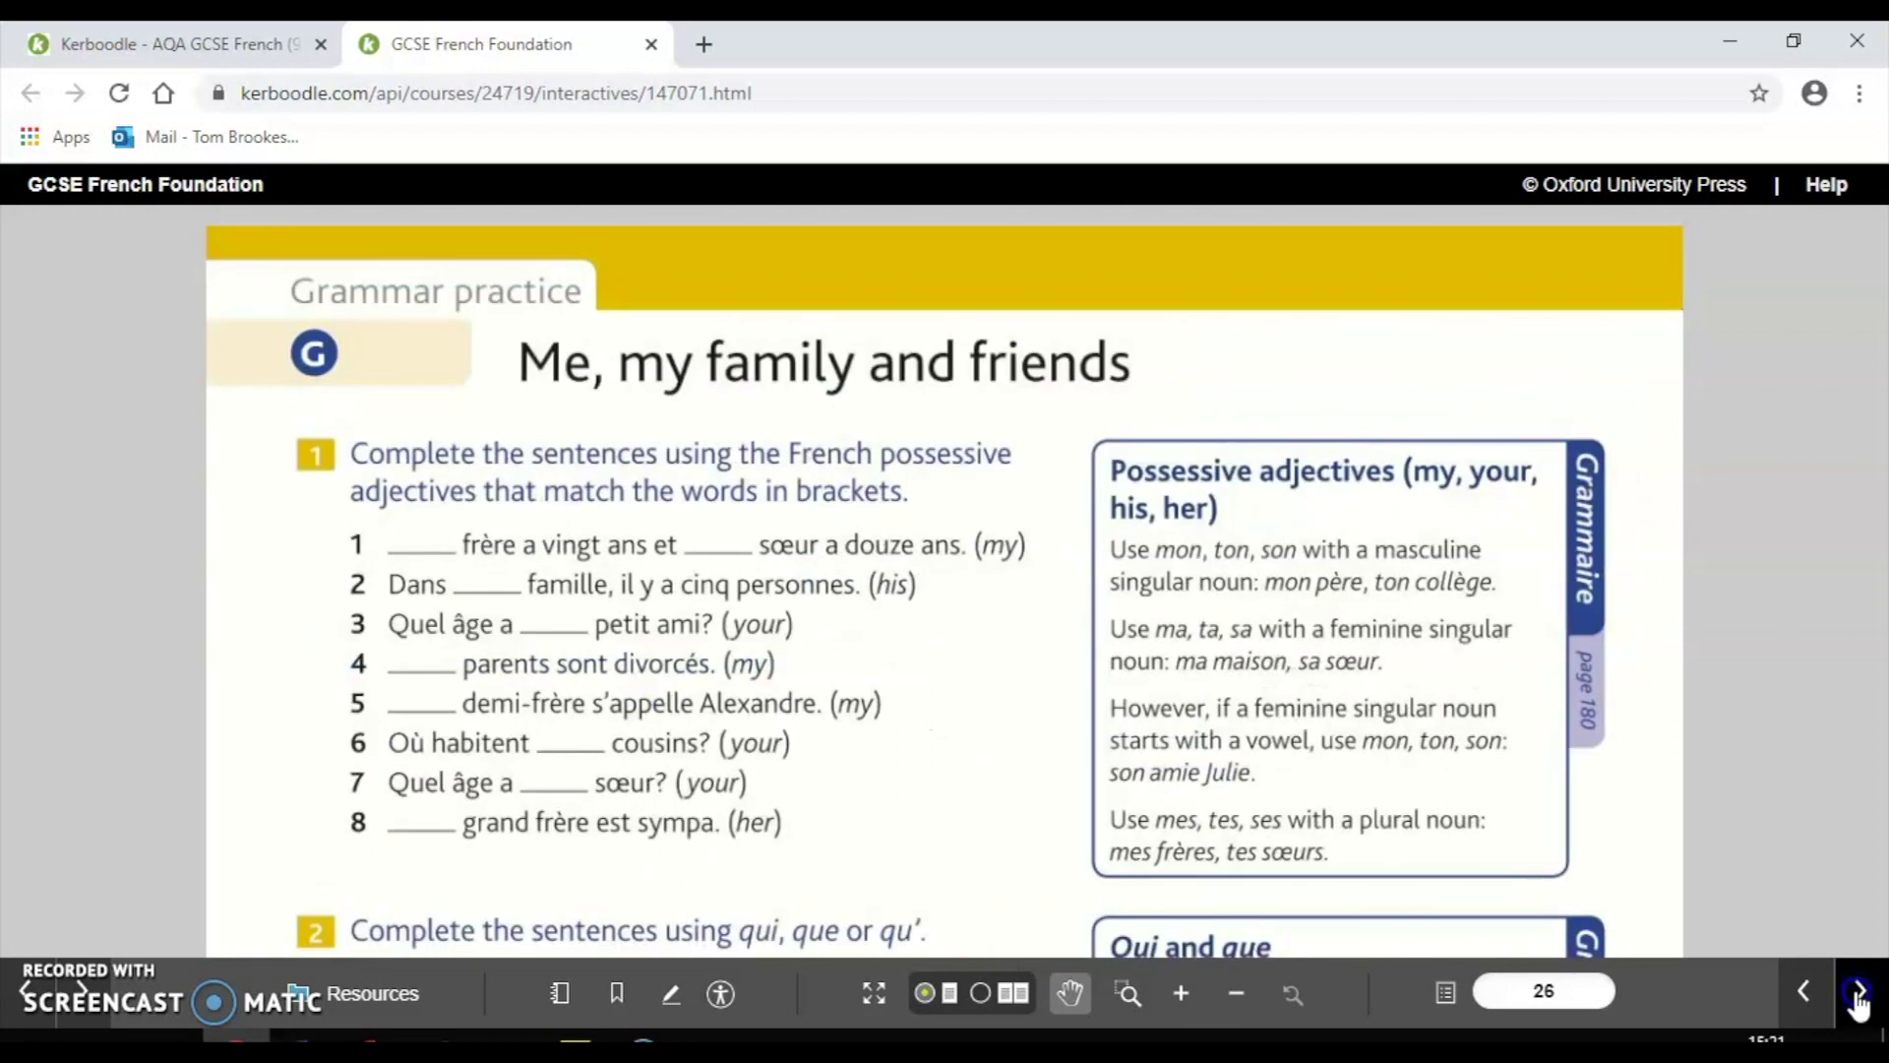
click(1858, 999)
click(1858, 1000)
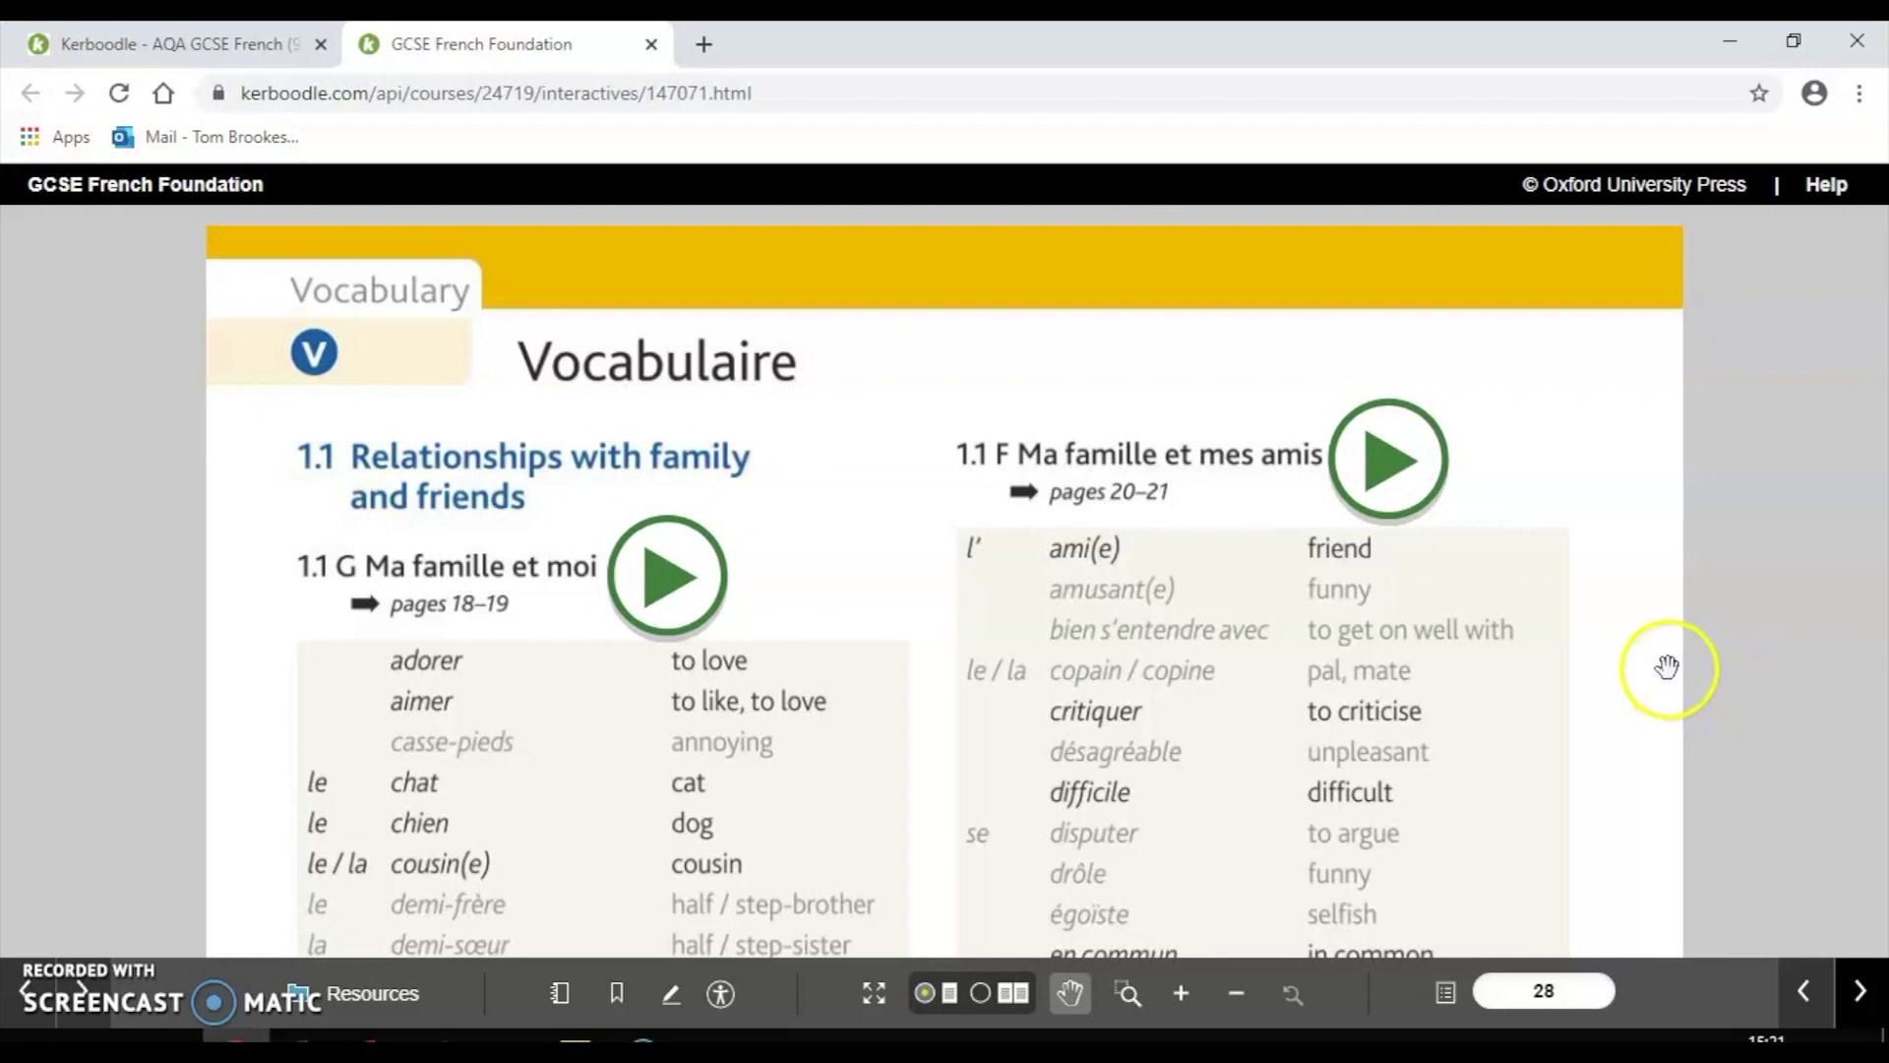
Play the page 28 '1.1 G Ma famille et moi' vocabulary audio, pausing it at 00:22 of 02:05
drag(1657, 715, 1649, 467)
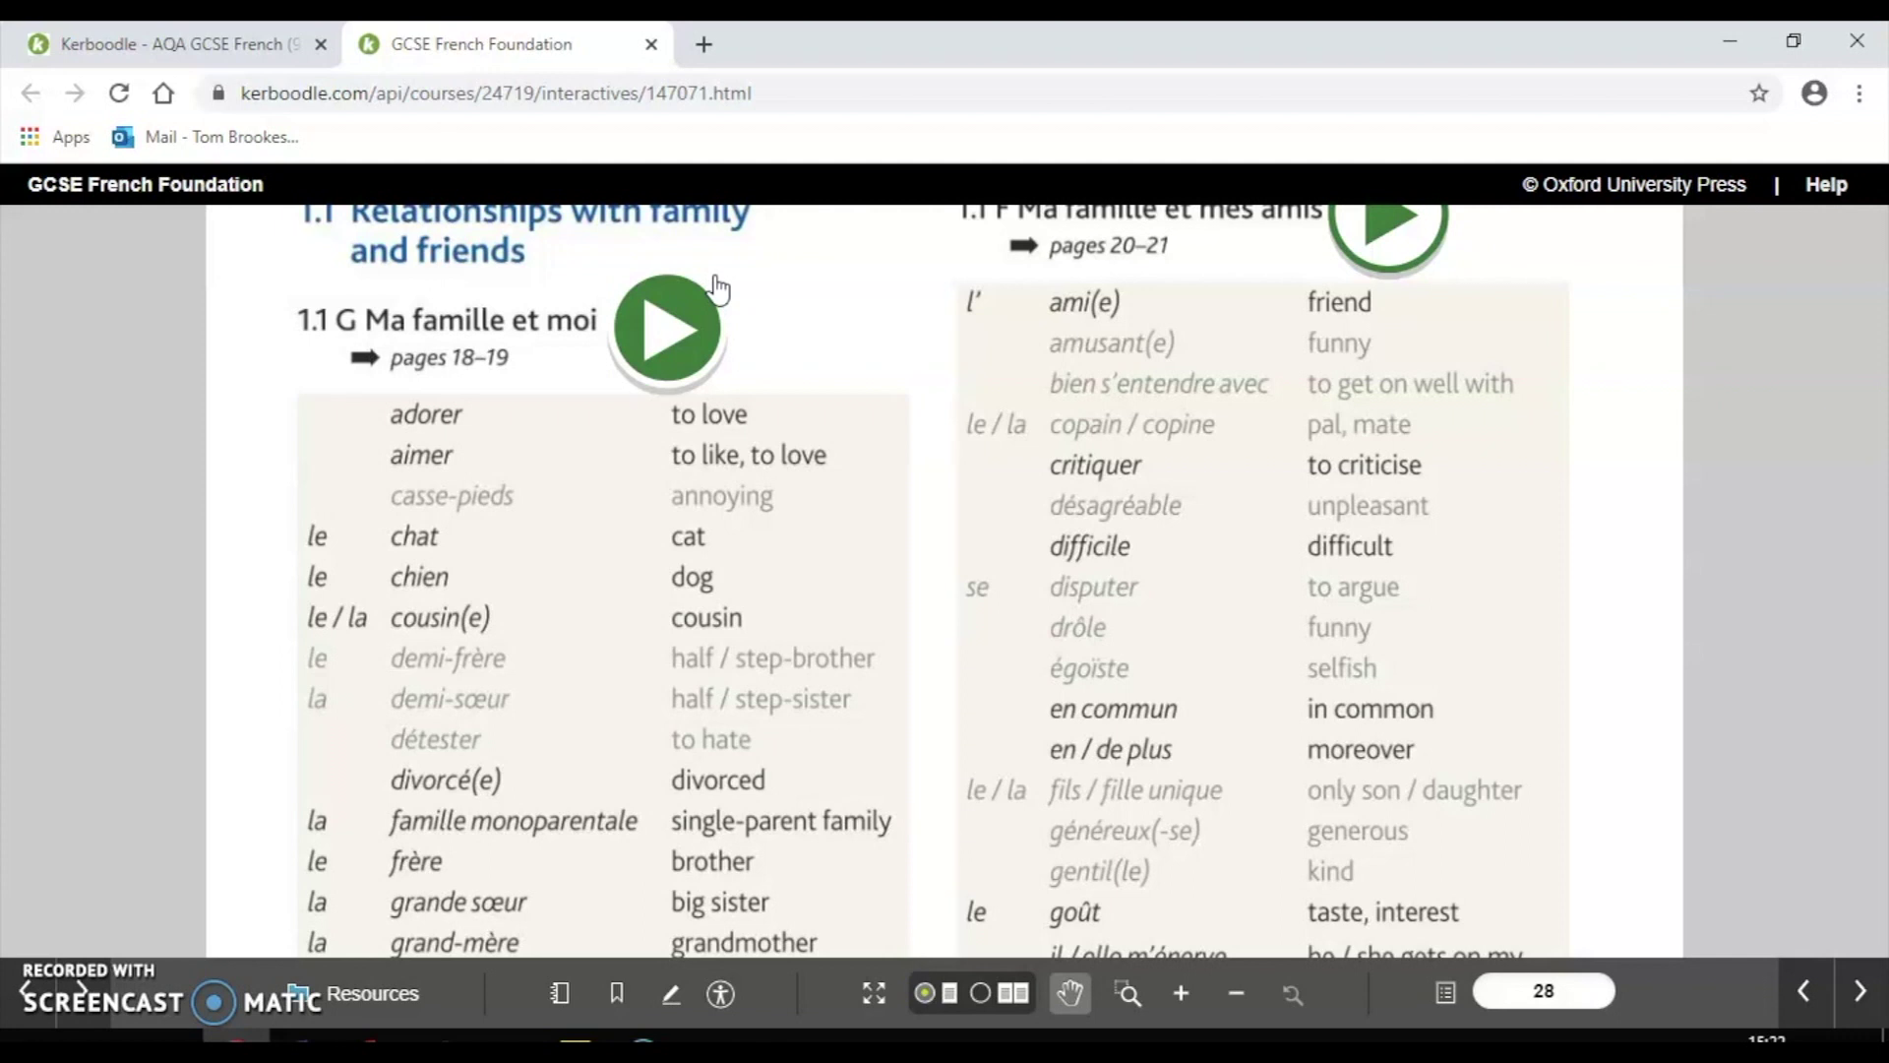
click(679, 318)
click(684, 320)
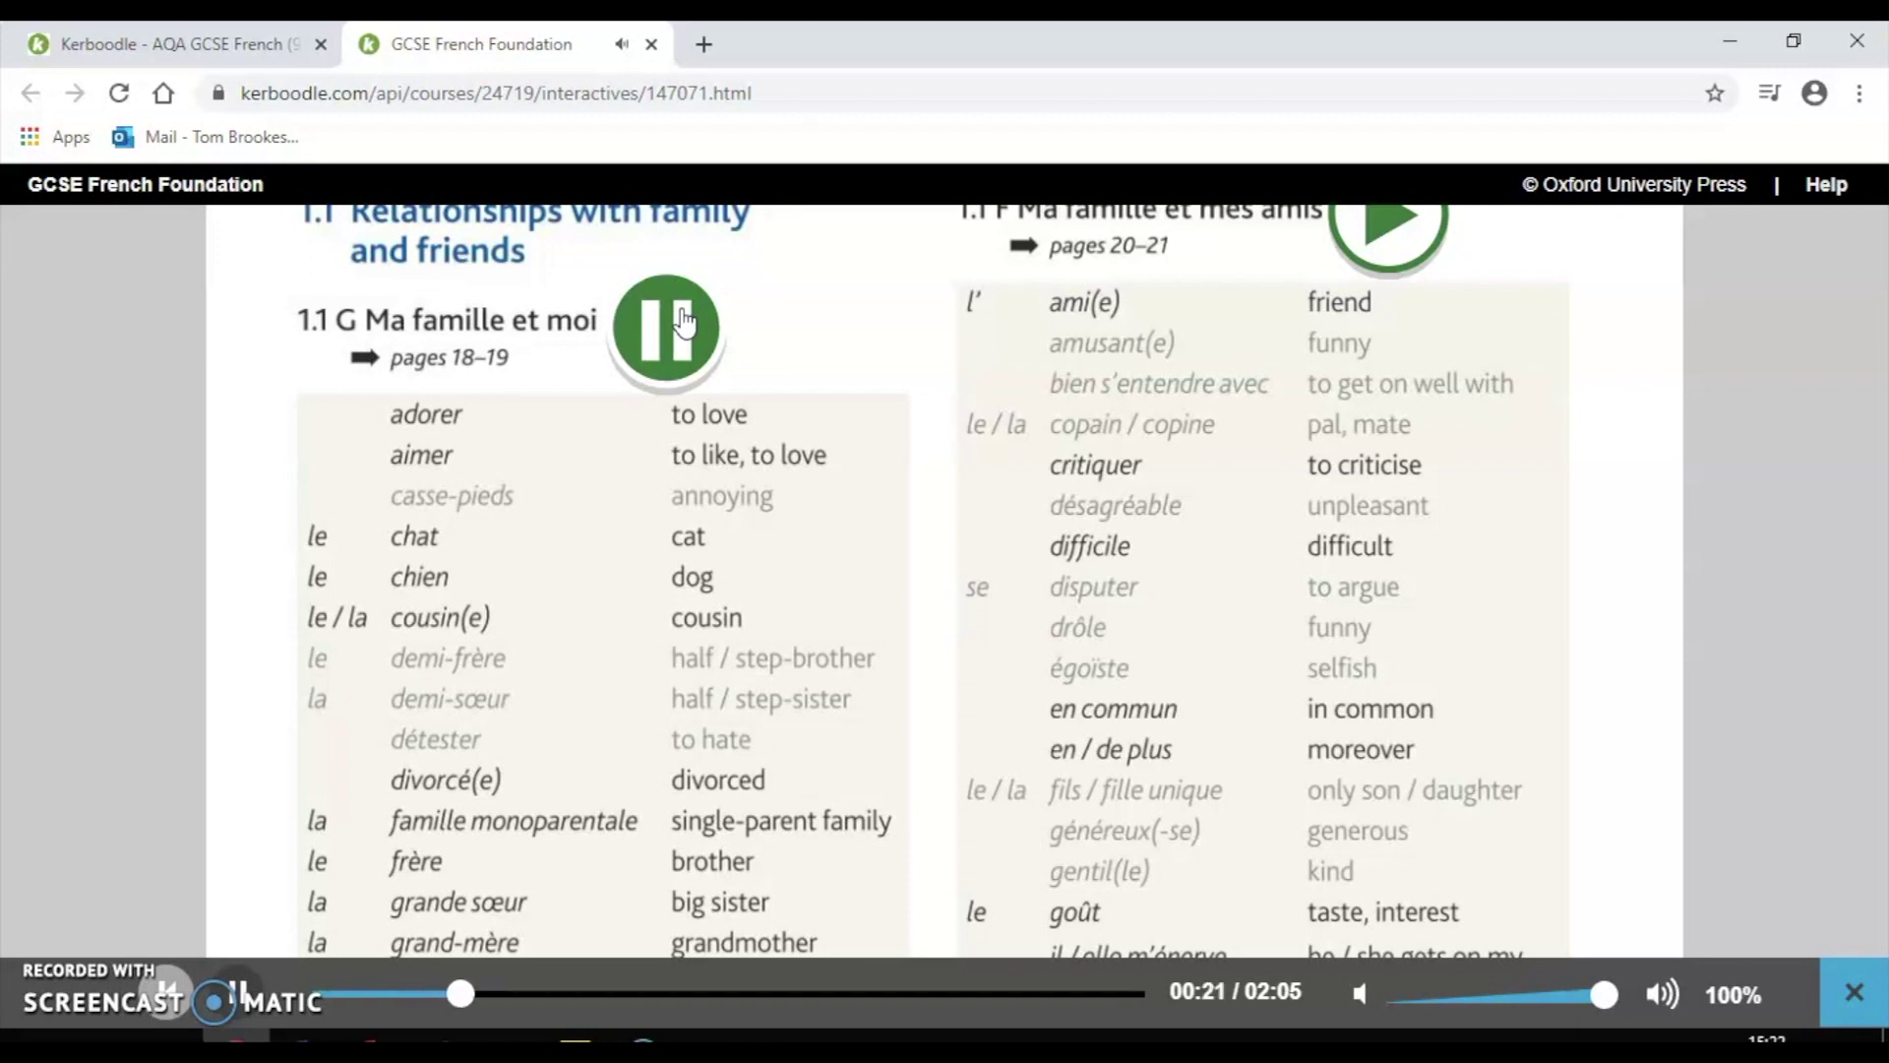
click(681, 322)
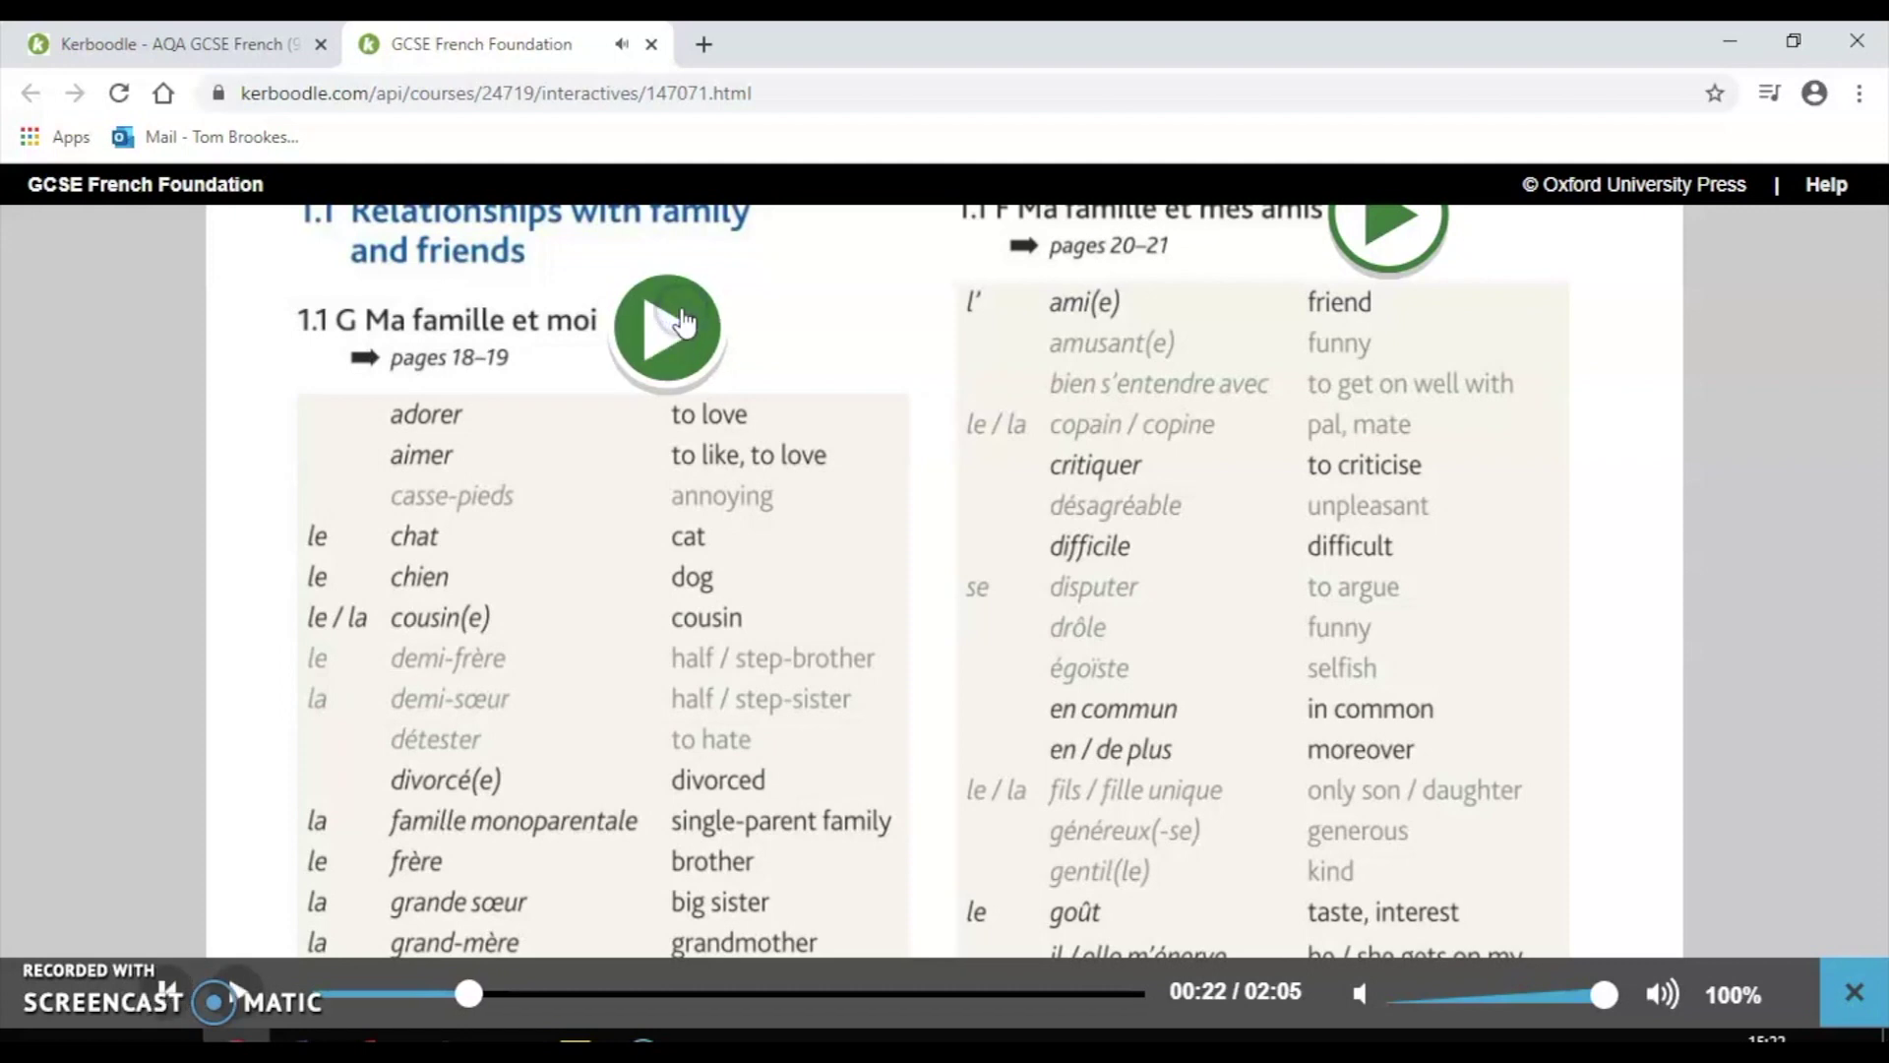